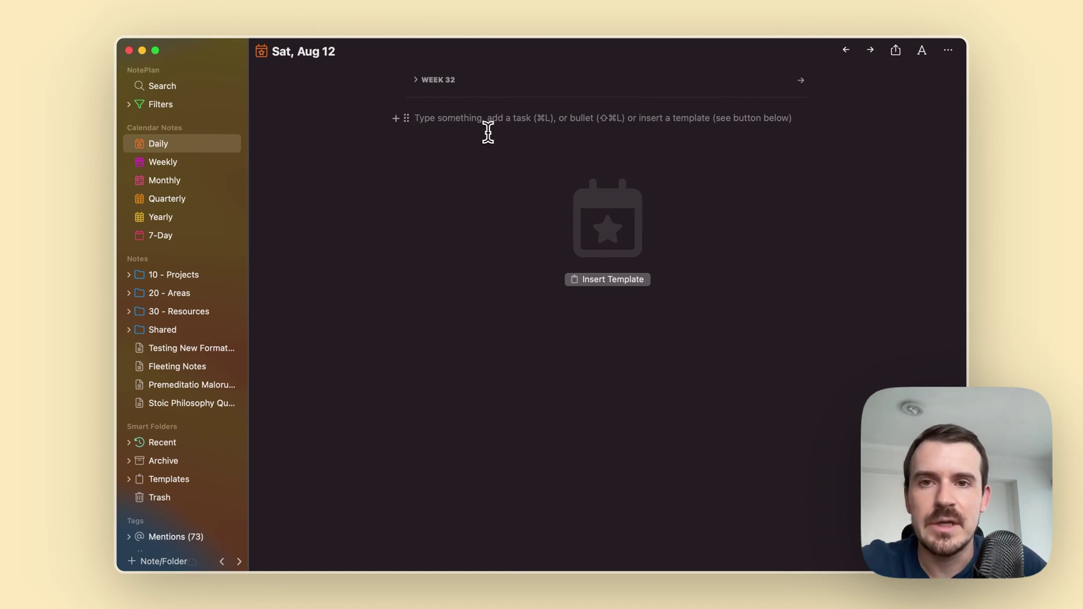
- Add the bullet 'Highlighted point' with 'Highlighted' wrapped in == highlight markers, then start an empty bullet
{"action": "key", "text": "super+shift+l"}
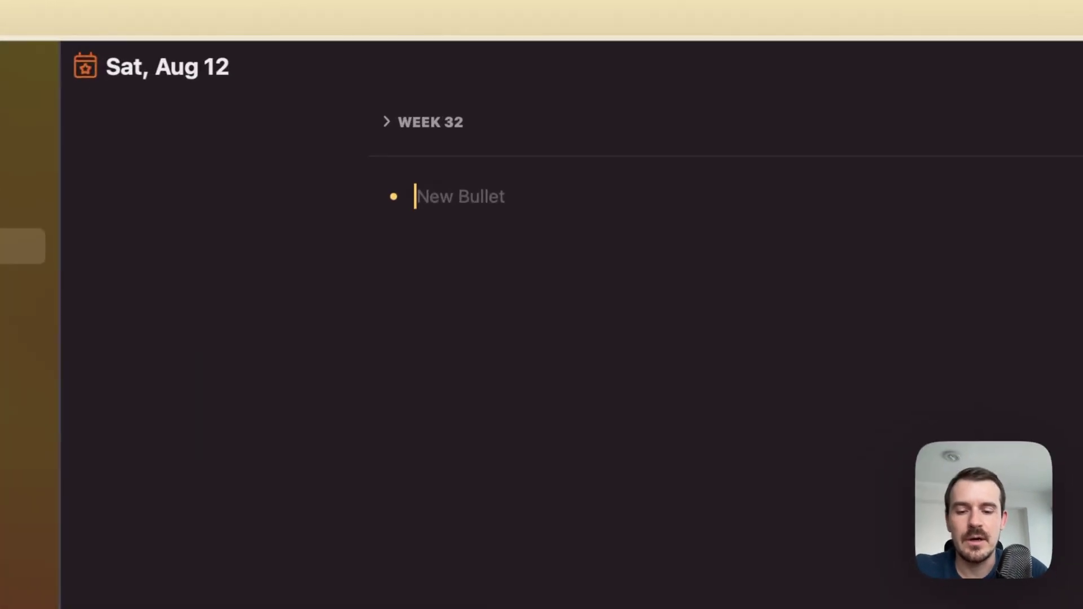
{"action": "type", "text": "H"}
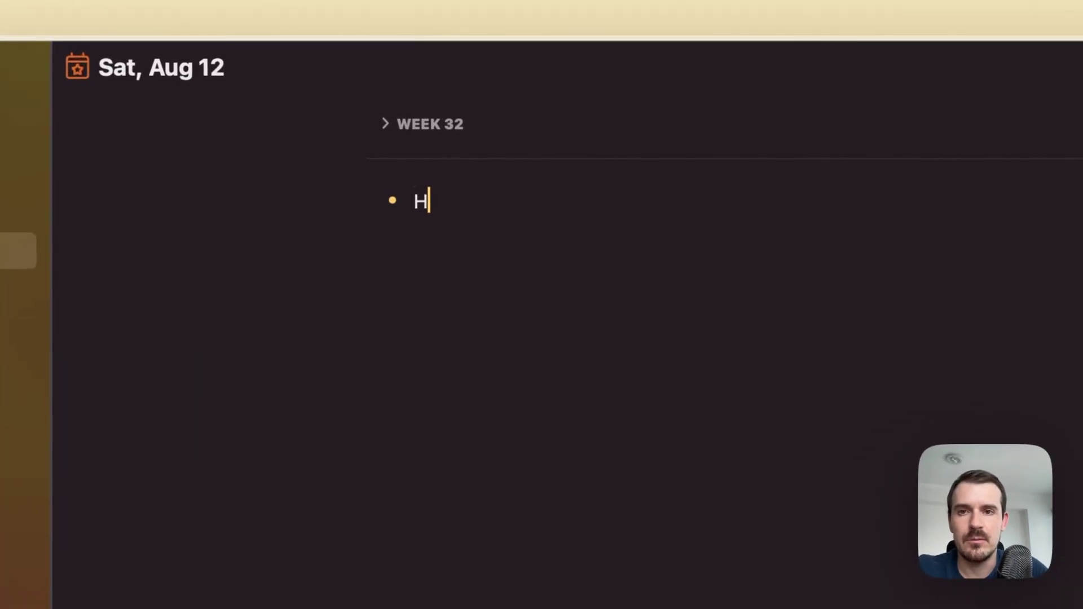
{"action": "type", "text": "ighligh"}
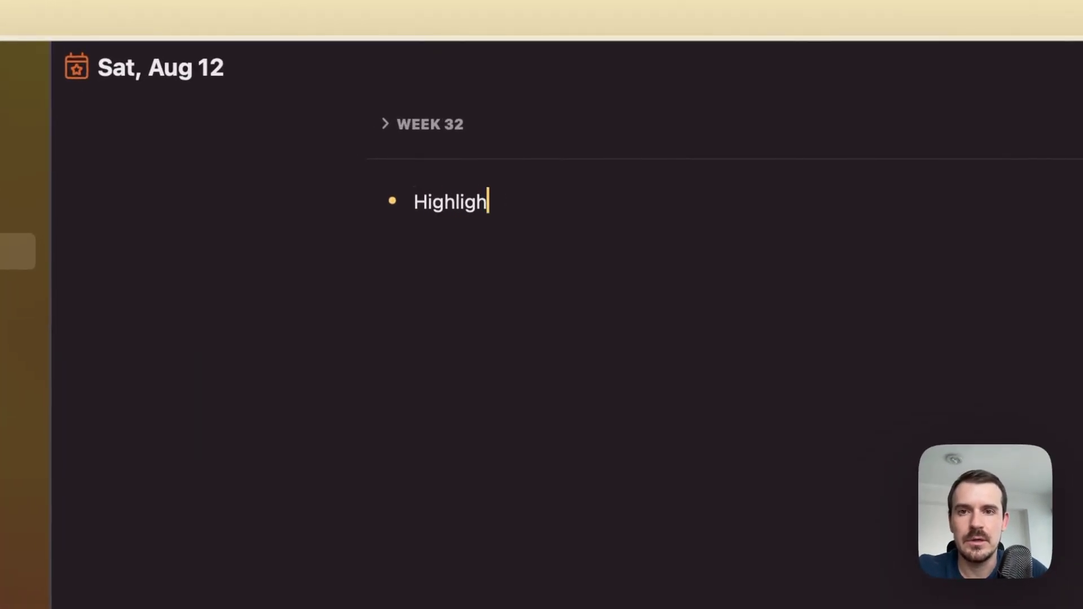
{"action": "type", "text": "ted point"}
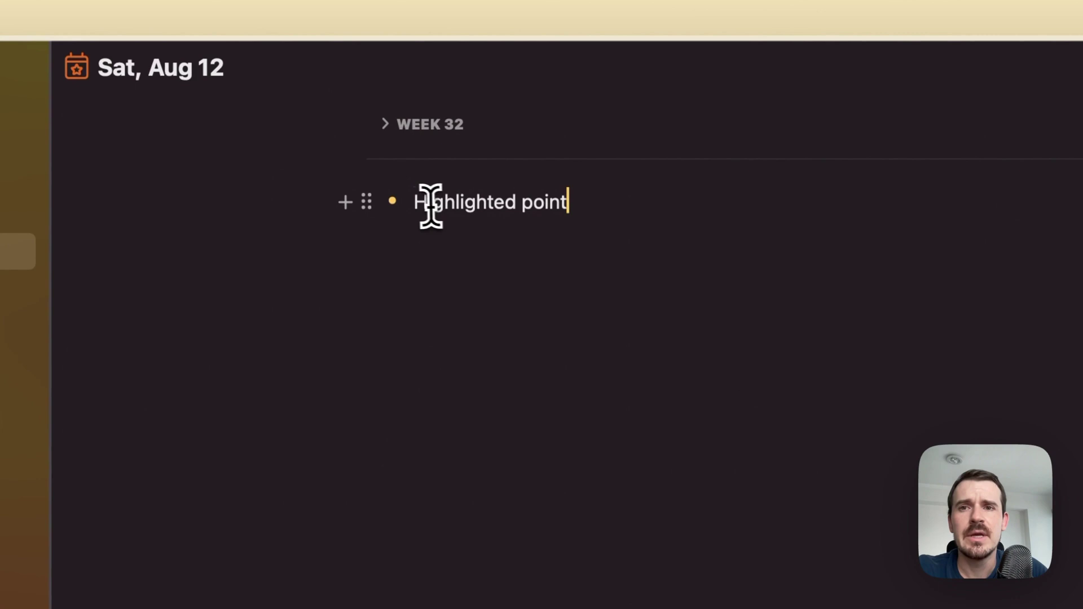
{"action": "left_click", "coordinate": [415, 204]}
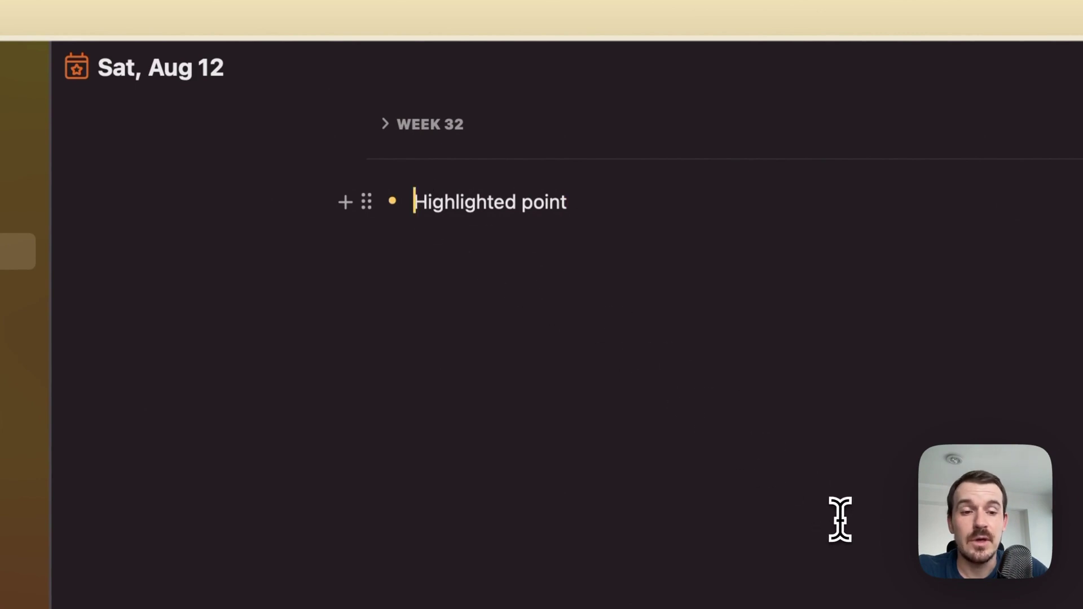
{"action": "type", "text": "=="}
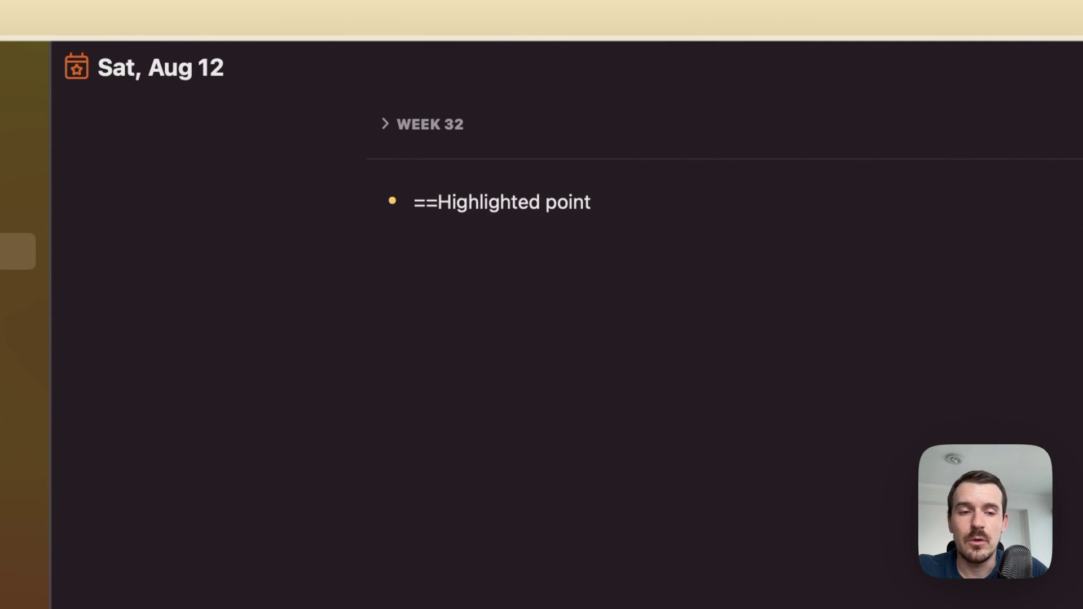
{"action": "key", "text": "alt+Right"}
{"action": "type", "text": "=="}
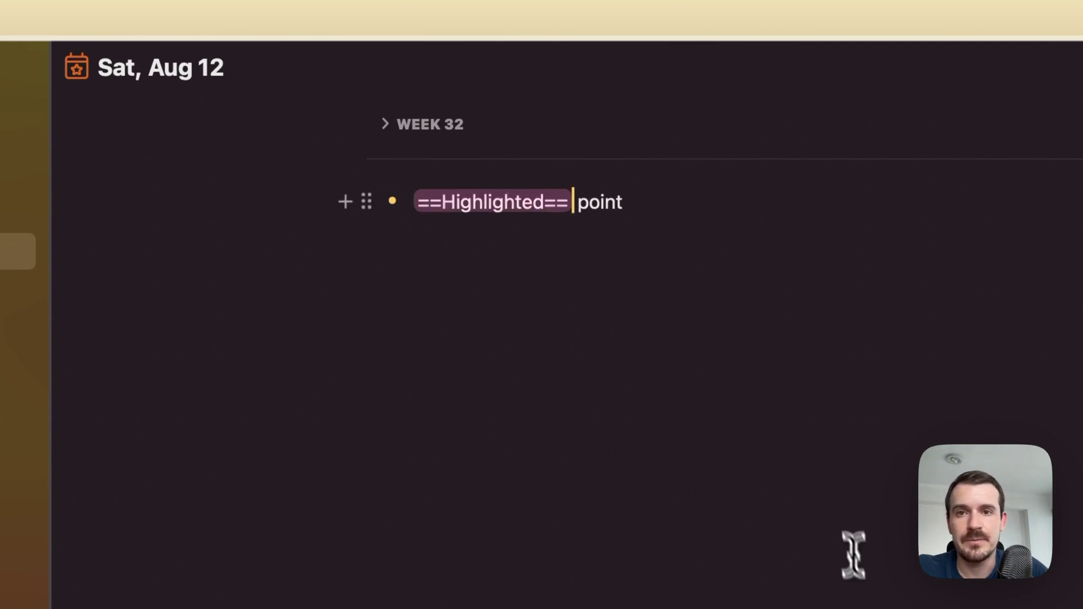
{"action": "key", "text": "End"}
{"action": "key", "text": "Return"}
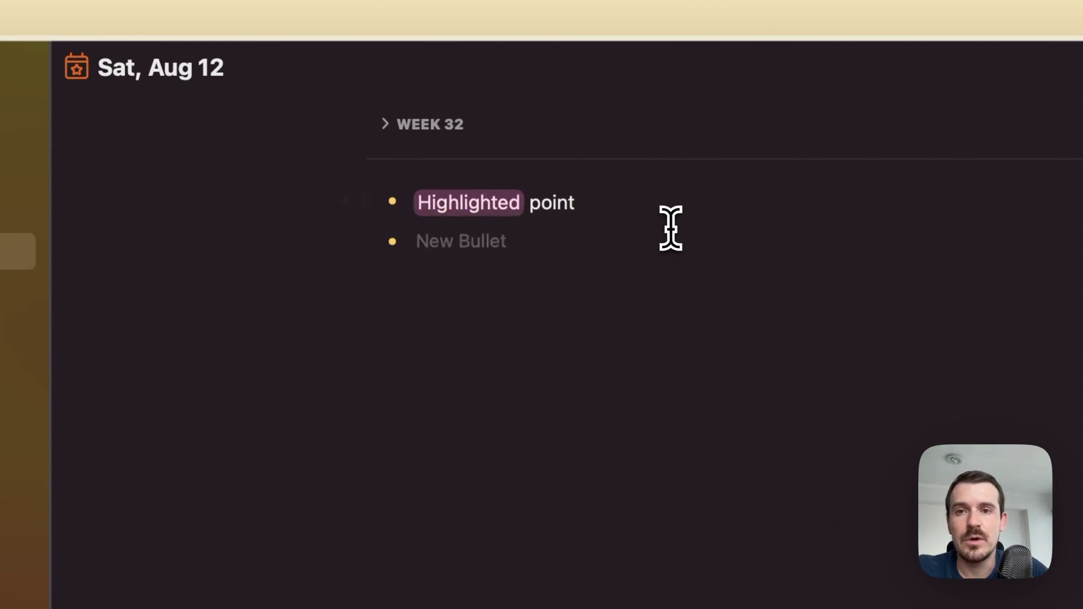
{"action": "left_click", "coordinate": [443, 209]}
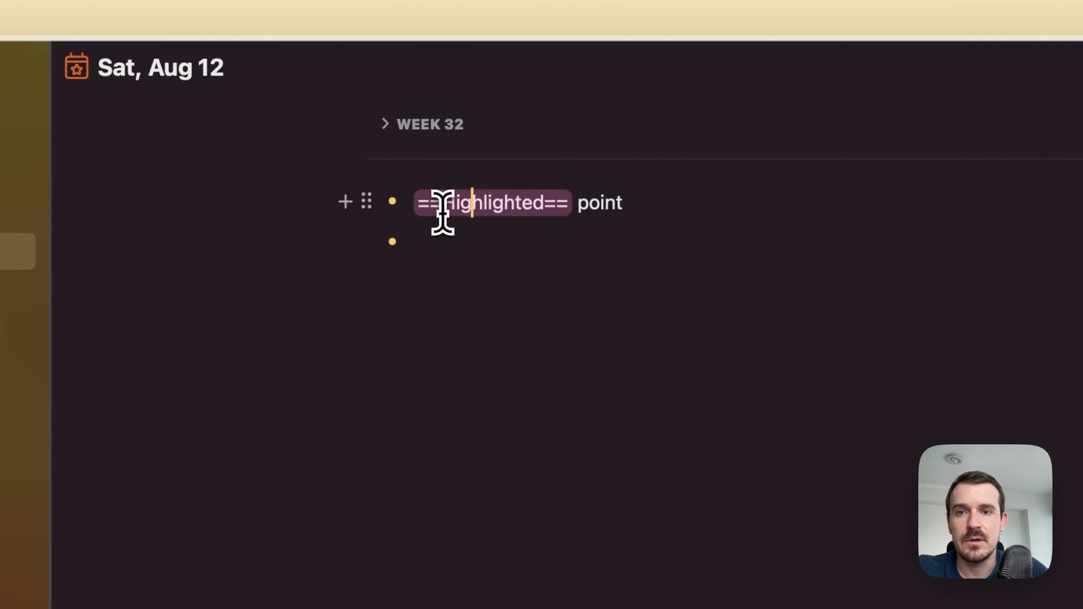
{"action": "left_click", "coordinate": [482, 243]}
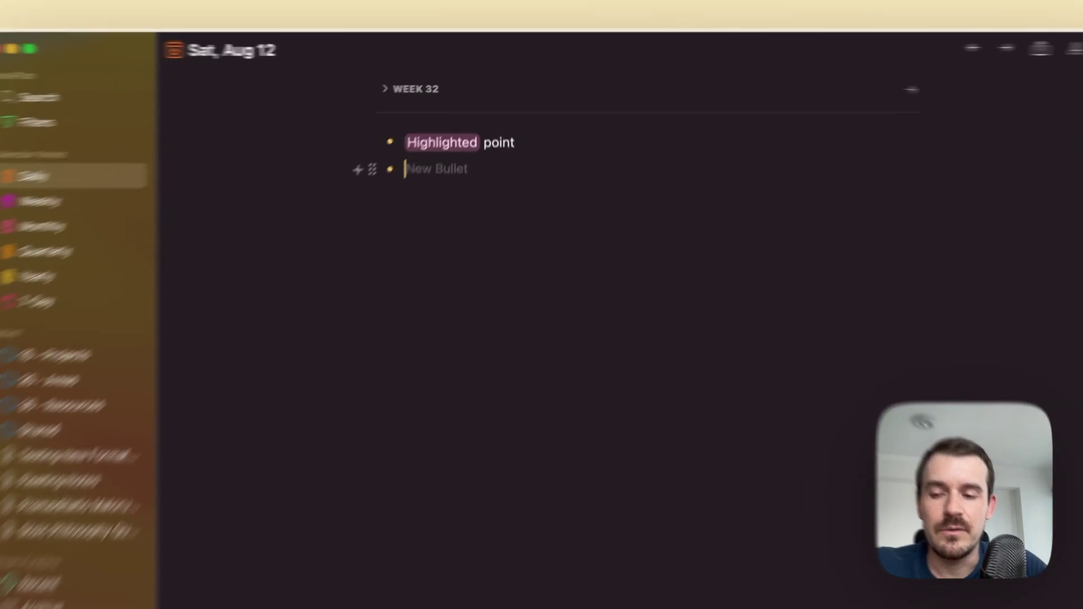
- Type '~underlined~' on the bullet, then add a bullet '~~strikethrough~~ point'
{"action": "type", "text": "~unde"}
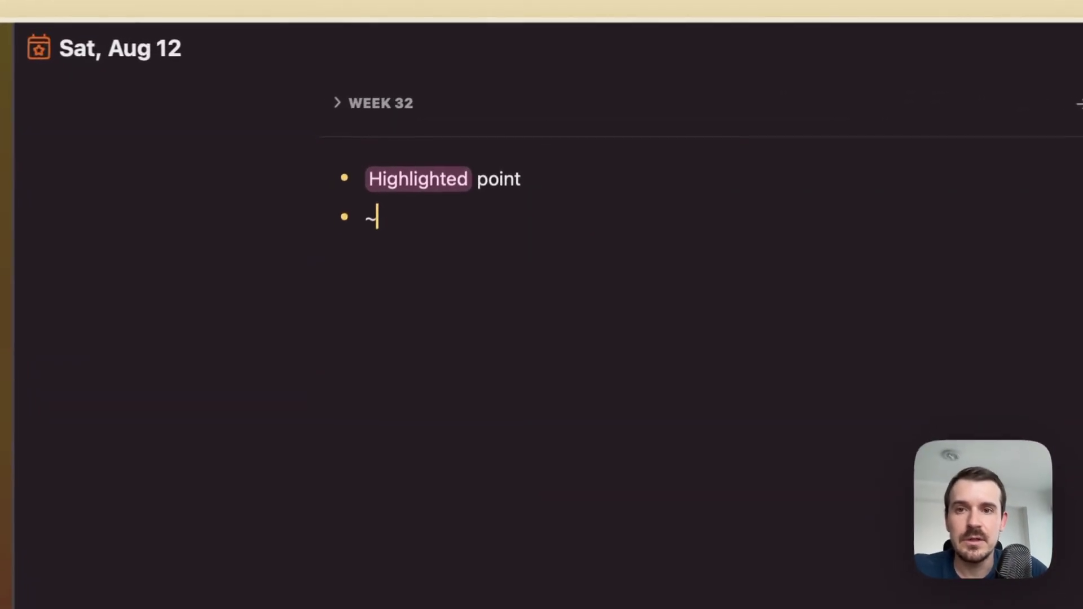
{"action": "type", "text": "rlined"}
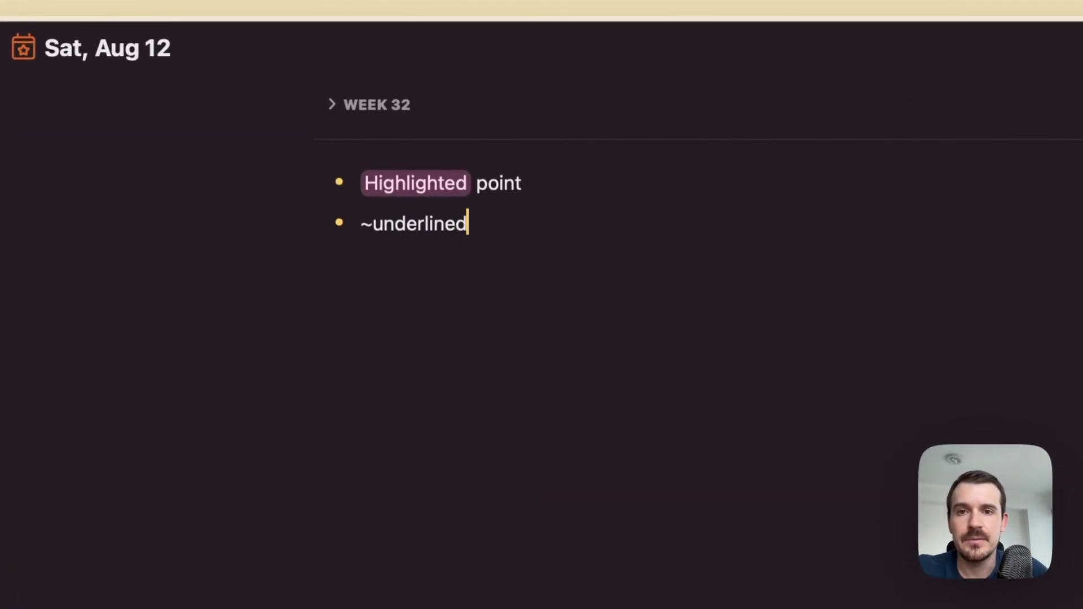
{"action": "type", "text": "~"}
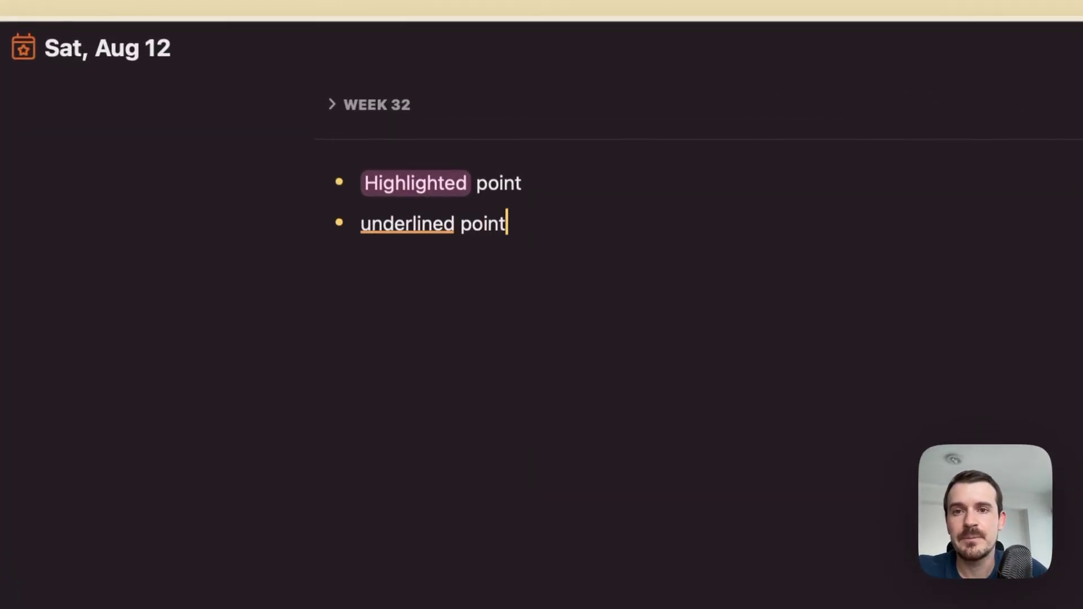
{"action": "key", "text": "Return"}
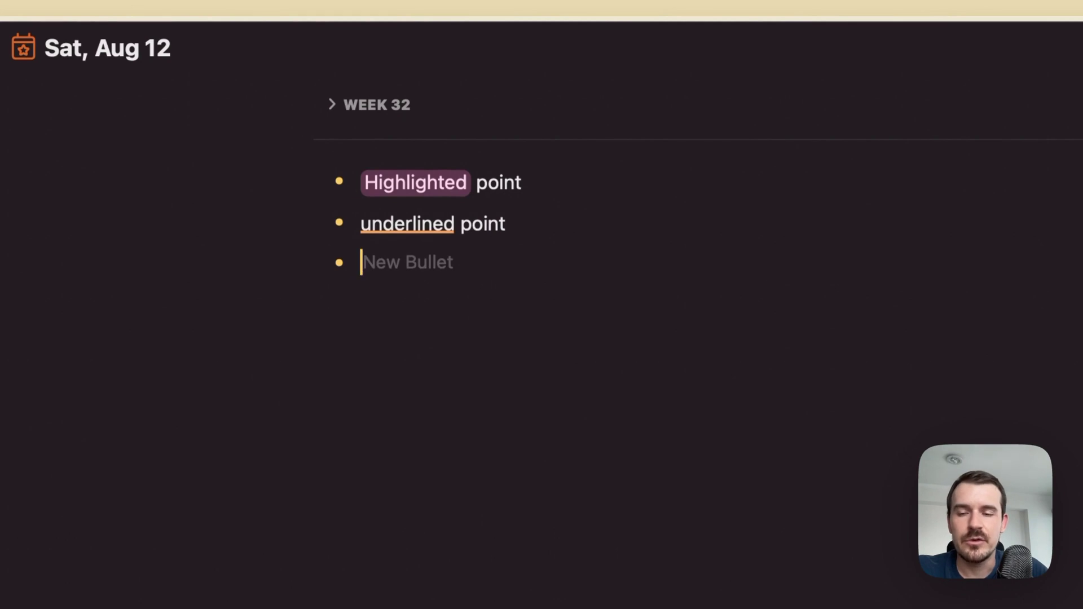
{"action": "type", "text": "~~st"}
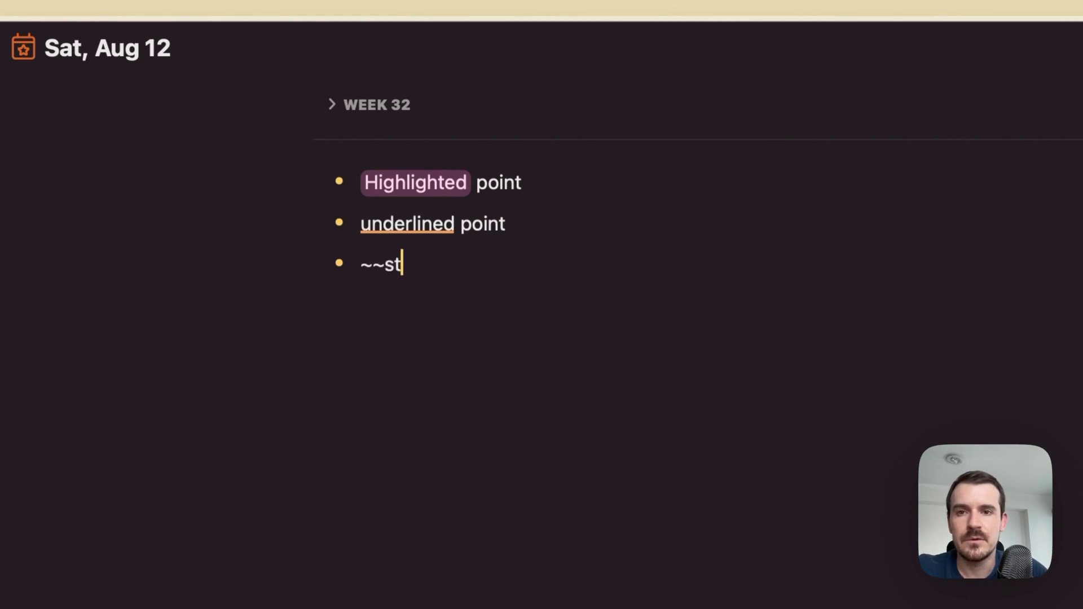
{"action": "type", "text": "rikethrough"}
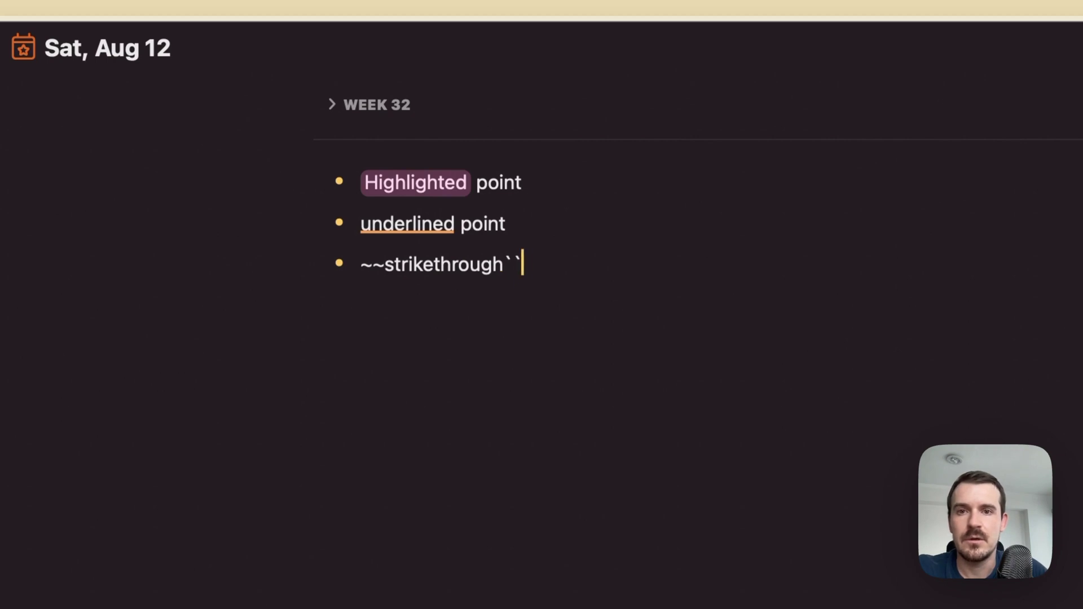
{"action": "type", "text": "~~ point"}
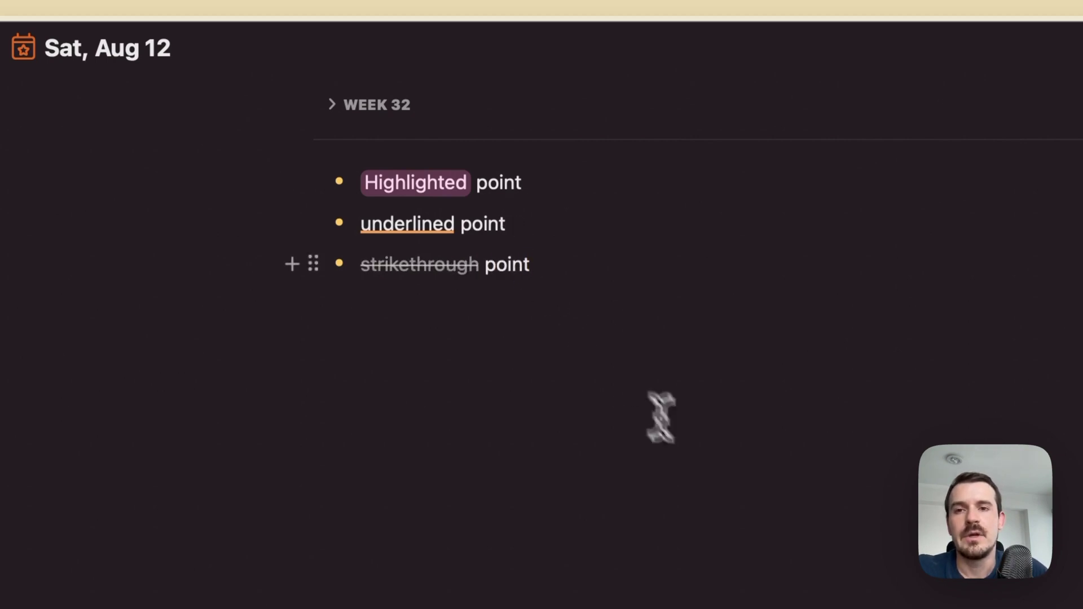
- Reveal the underline, strikethrough and highlight markdown, and finish the strikethrough line
{"action": "left_click", "coordinate": [404, 234]}
{"action": "left_click", "coordinate": [413, 273]}
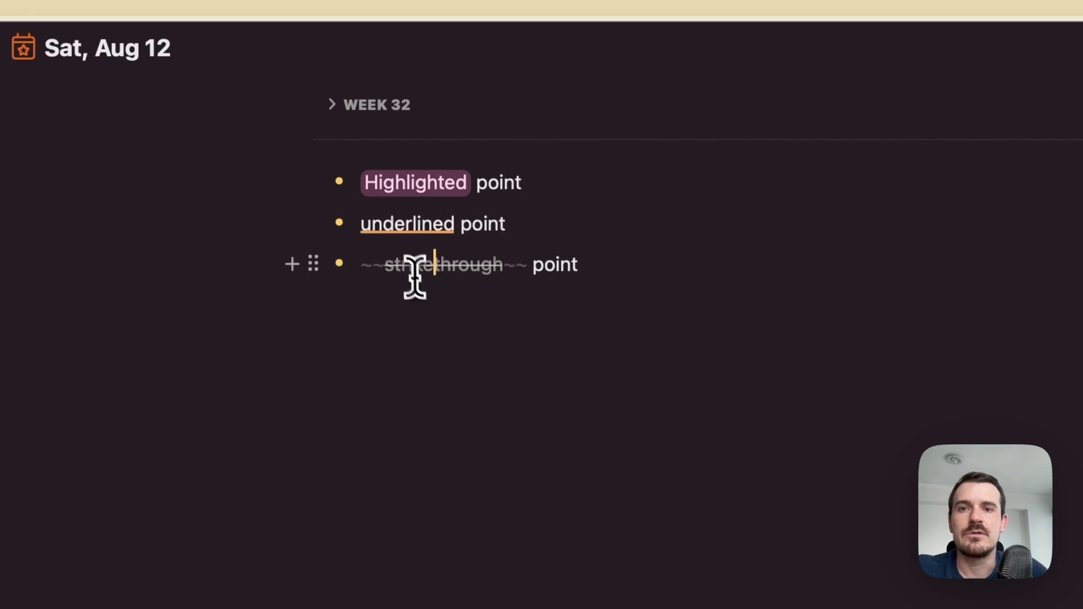
{"action": "left_click", "coordinate": [402, 198]}
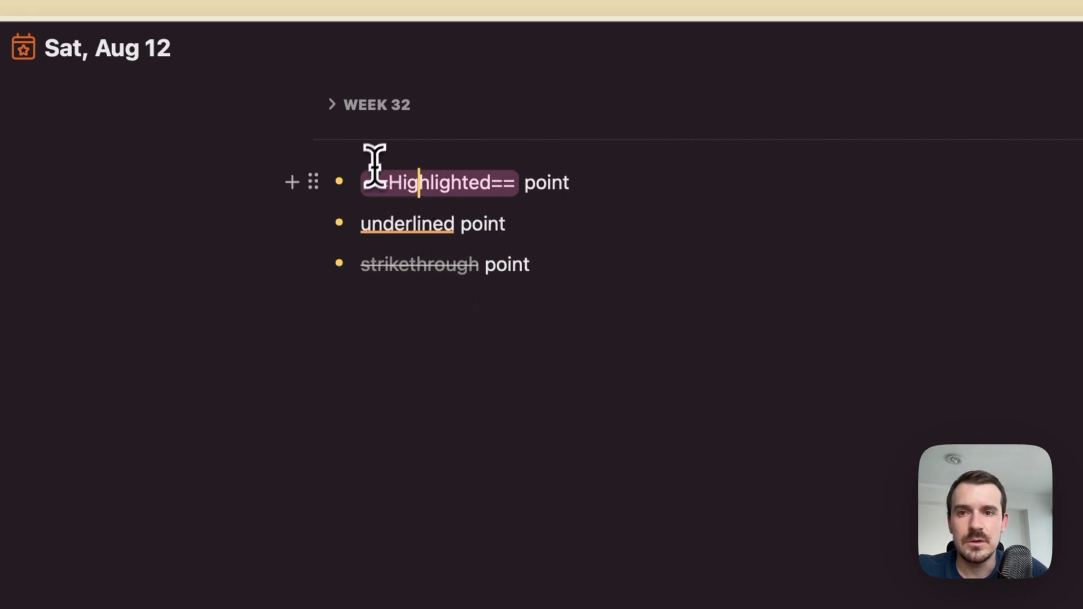
{"action": "double_click", "coordinate": [367, 189]}
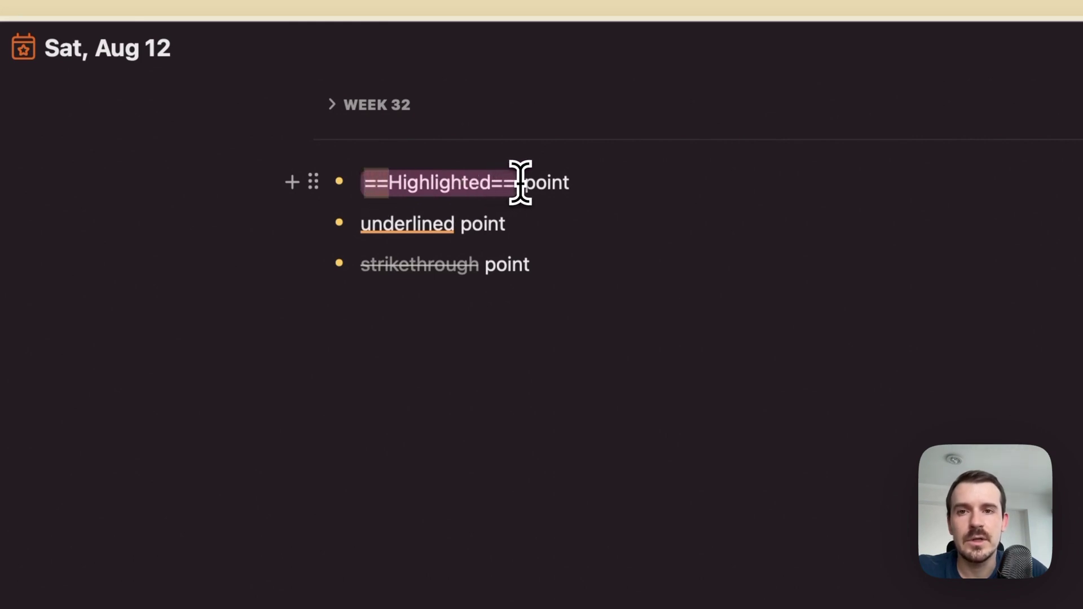
{"action": "left_click", "coordinate": [449, 264]}
{"action": "key", "text": "End"}
- Delete the == markers on both sides of 'Highlighted'
{"action": "left_click", "coordinate": [394, 186]}
{"action": "left_click", "coordinate": [380, 184]}
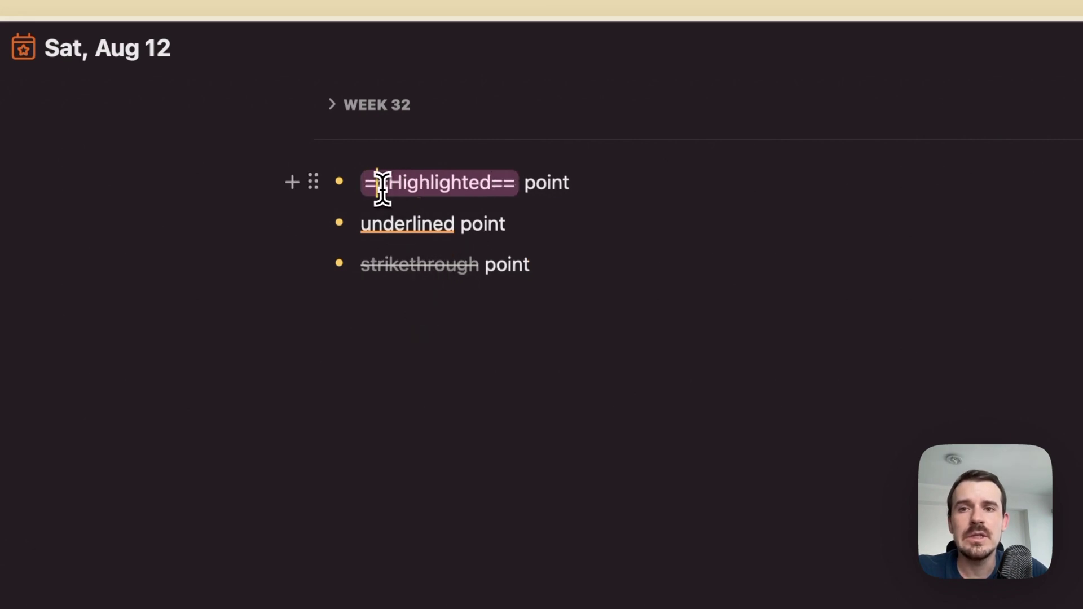
{"action": "key", "text": "BackSpace"}
{"action": "key", "text": "BackSpace"}
{"action": "key", "text": "alt+Right"}
{"action": "key", "text": "Right"}
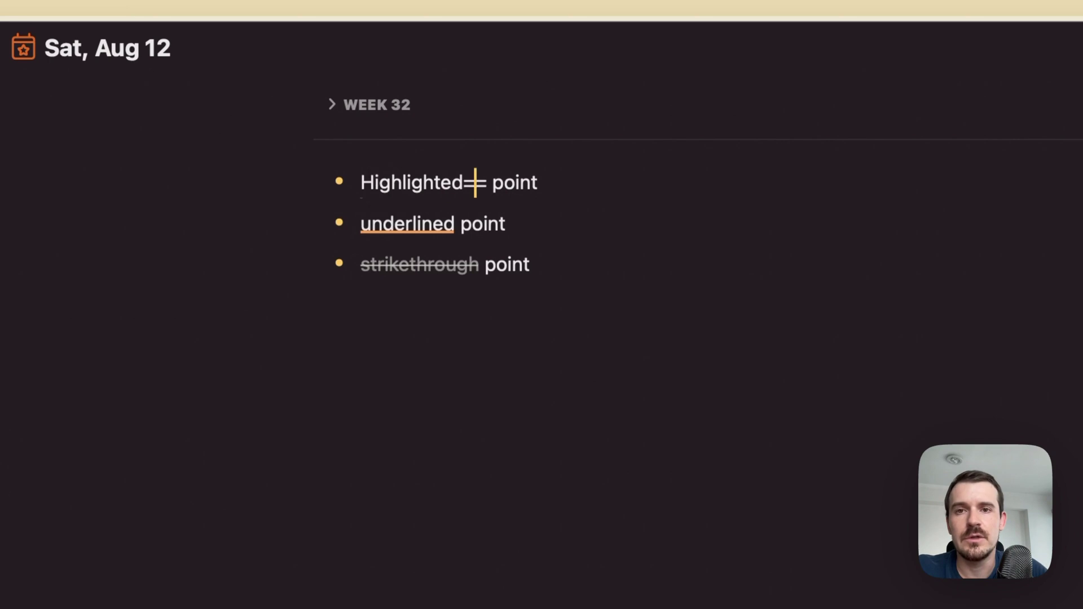
{"action": "key", "text": "BackSpace"}
{"action": "key", "text": "BackSpace"}
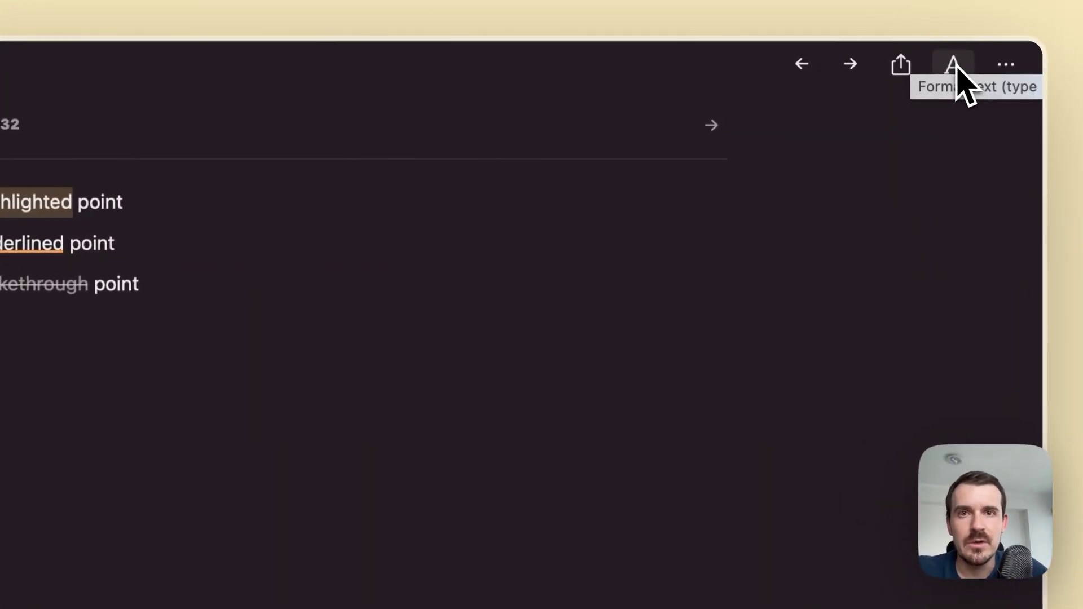
- Browse the text formatting options and show the calendar panel beside the note
{"action": "left_click", "coordinate": [952, 68]}
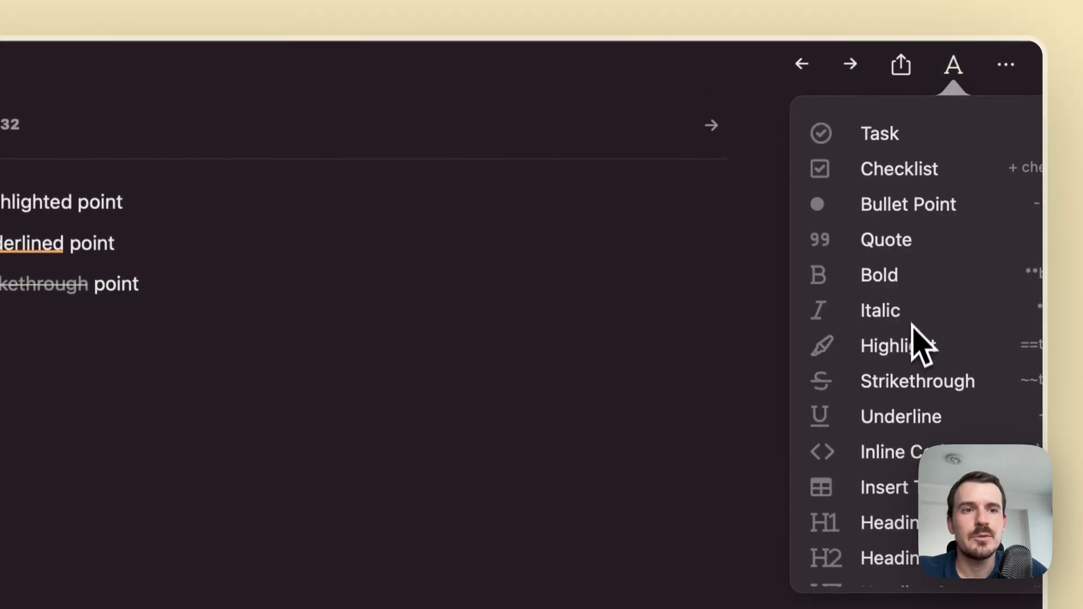
{"action": "left_click", "coordinate": [778, 347]}
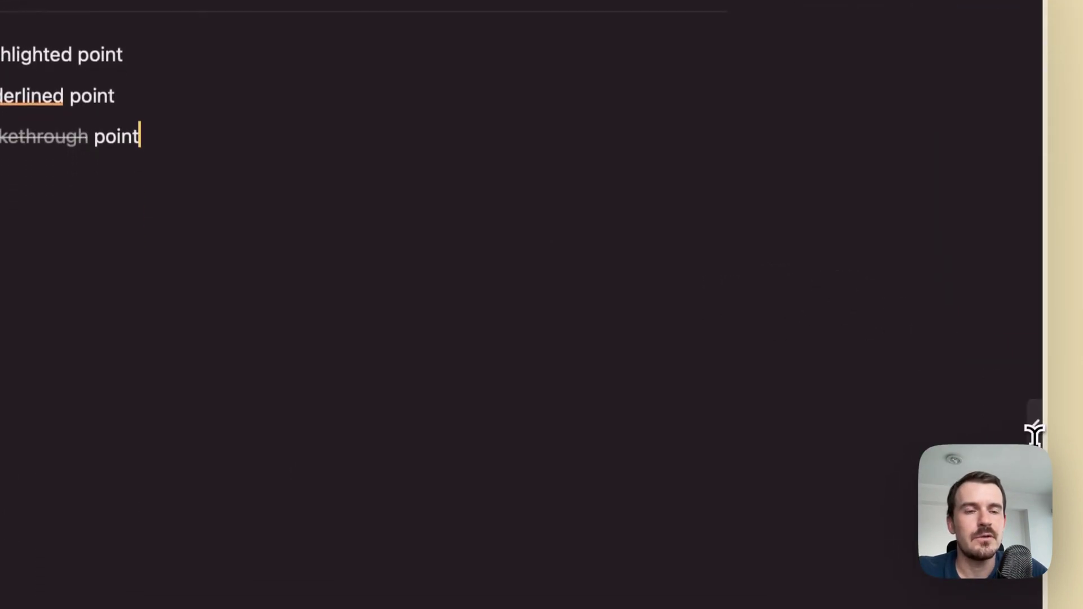
{"action": "left_click", "coordinate": [1036, 430]}
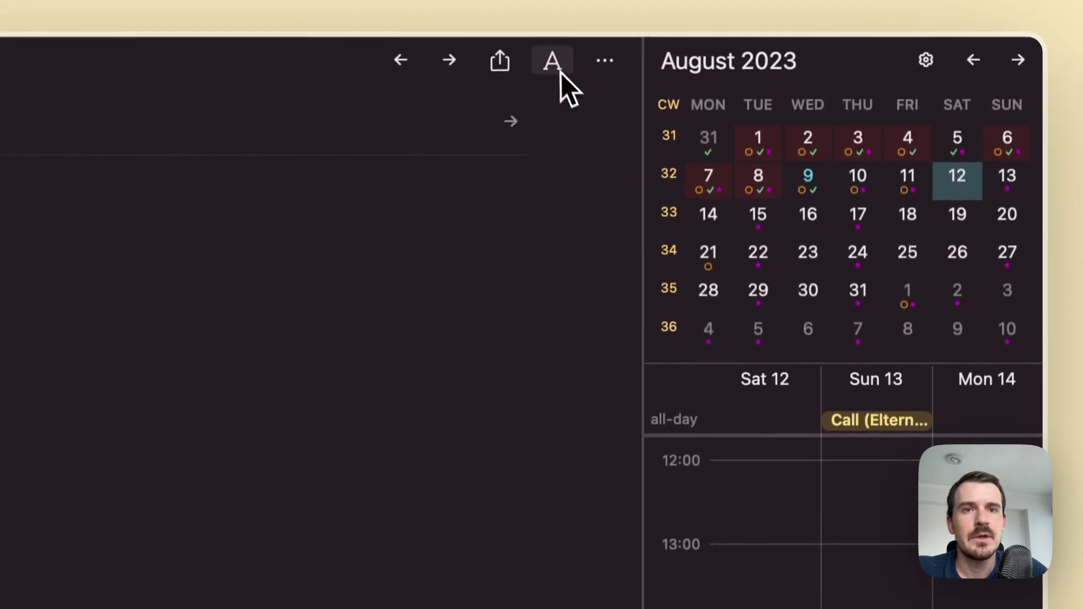
{"action": "left_click", "coordinate": [553, 62]}
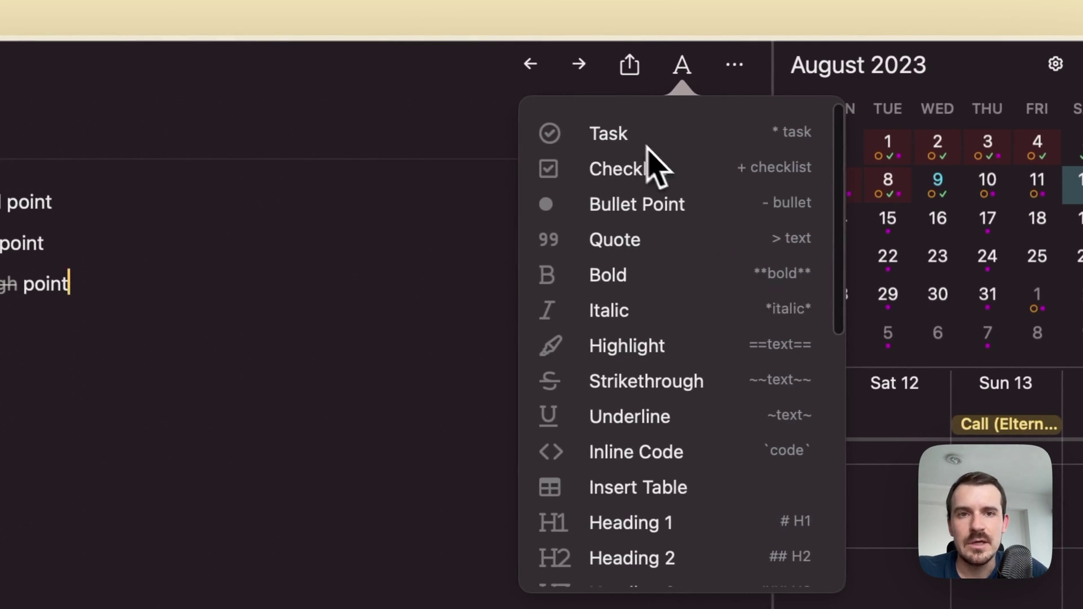
{"action": "scroll", "coordinate": [715, 338], "scroll_direction": "down", "scroll_amount": 4}
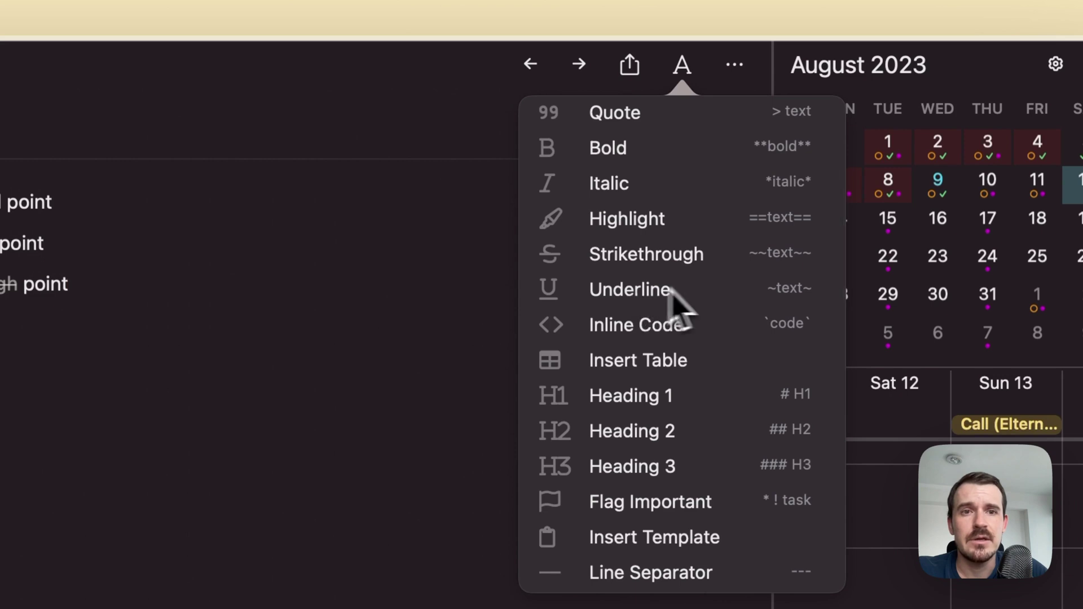
{"action": "scroll", "coordinate": [625, 248], "scroll_direction": "up", "scroll_amount": 1}
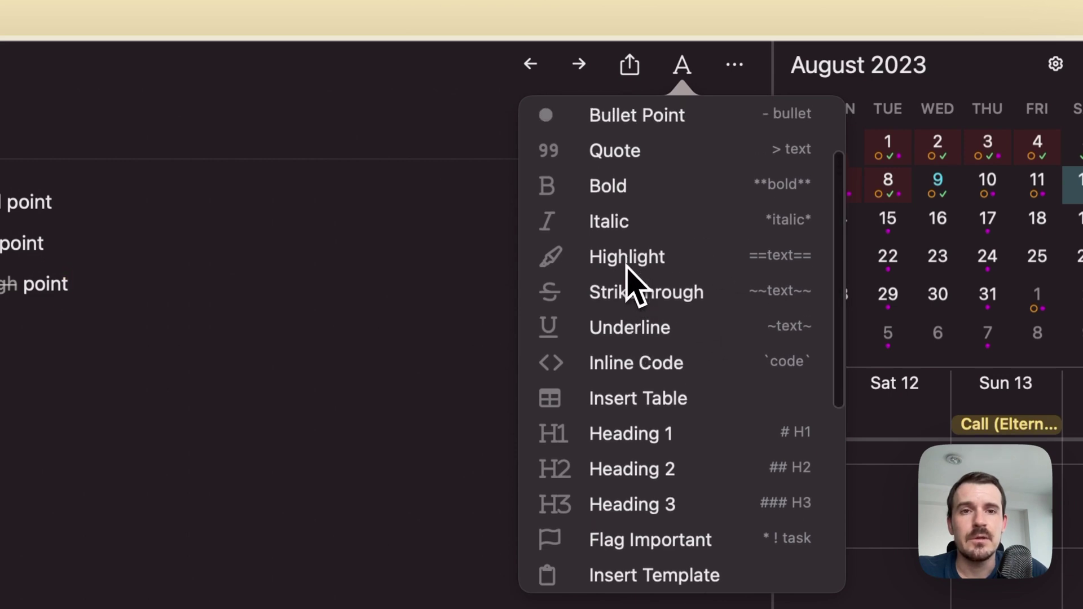
- Apply Highlight formatting to 'Highlighted' in the first bullet from the formatting menu
{"action": "left_click", "coordinate": [41, 210]}
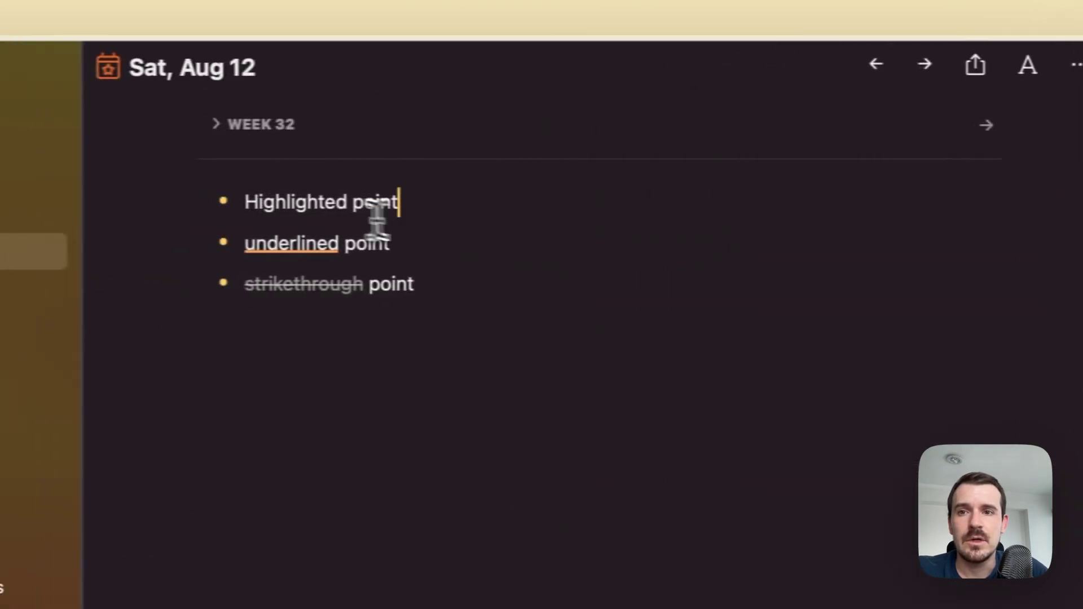
{"action": "left_click", "coordinate": [761, 72]}
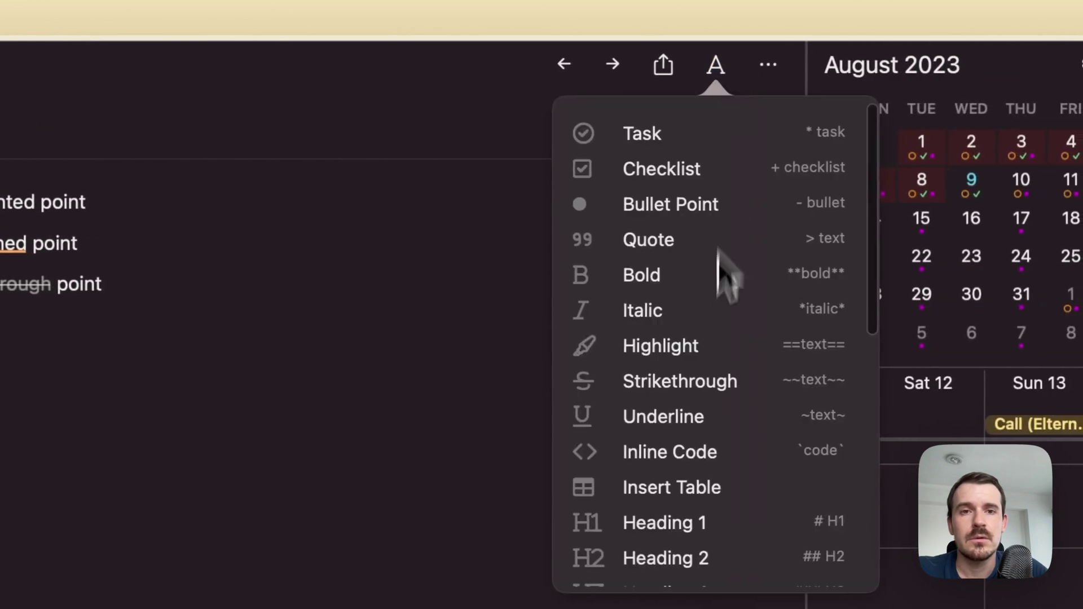
{"action": "scroll", "coordinate": [769, 316], "scroll_direction": "down", "scroll_amount": 1}
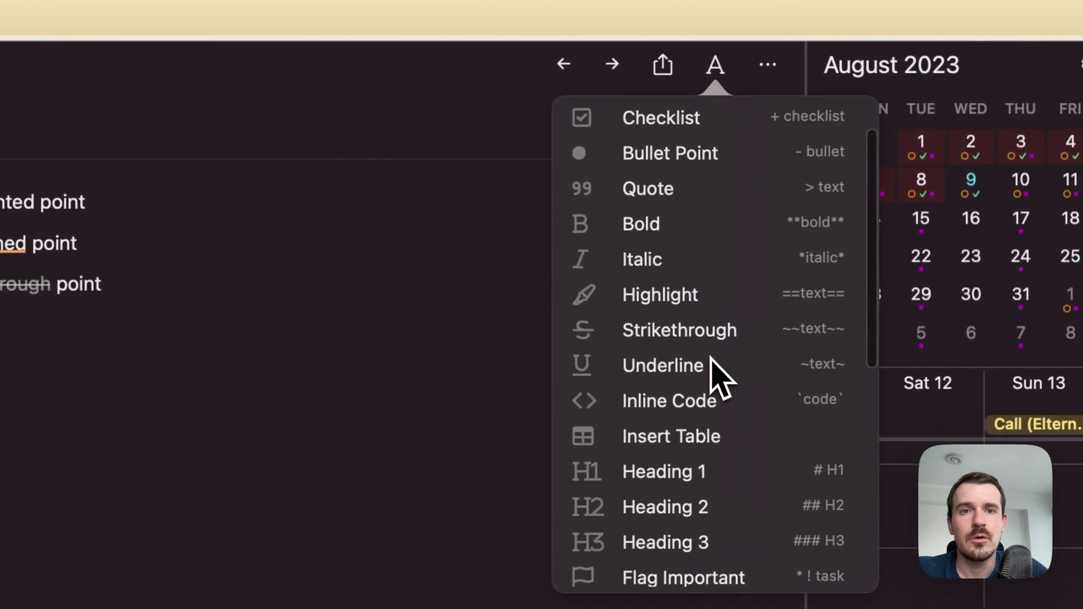
{"action": "left_click", "coordinate": [665, 305]}
{"action": "key", "text": "Down"}
{"action": "key", "text": "Down"}
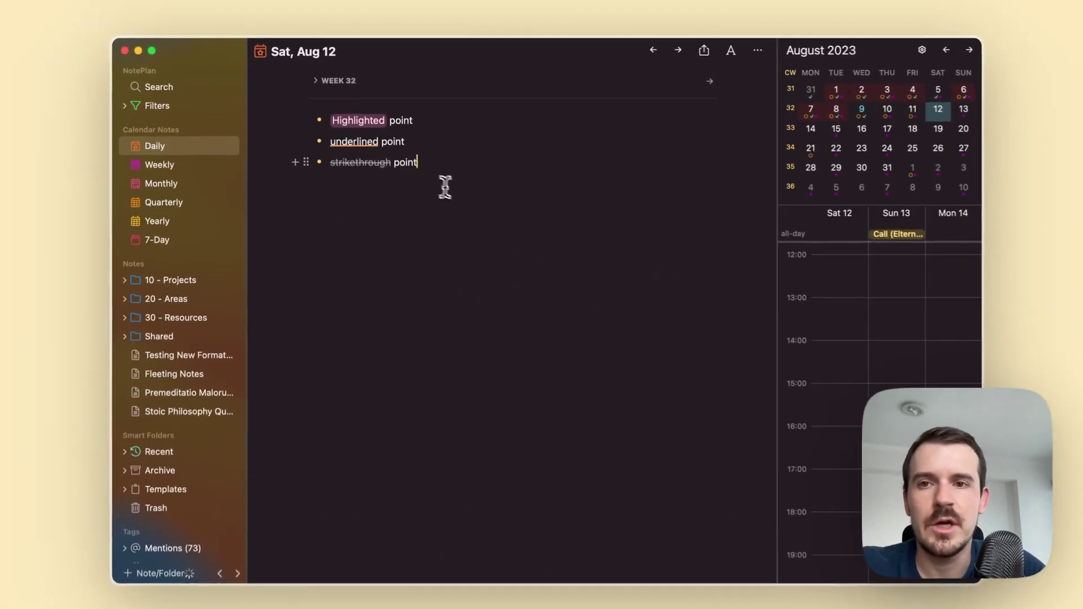
{"action": "left_click", "coordinate": [721, 50]}
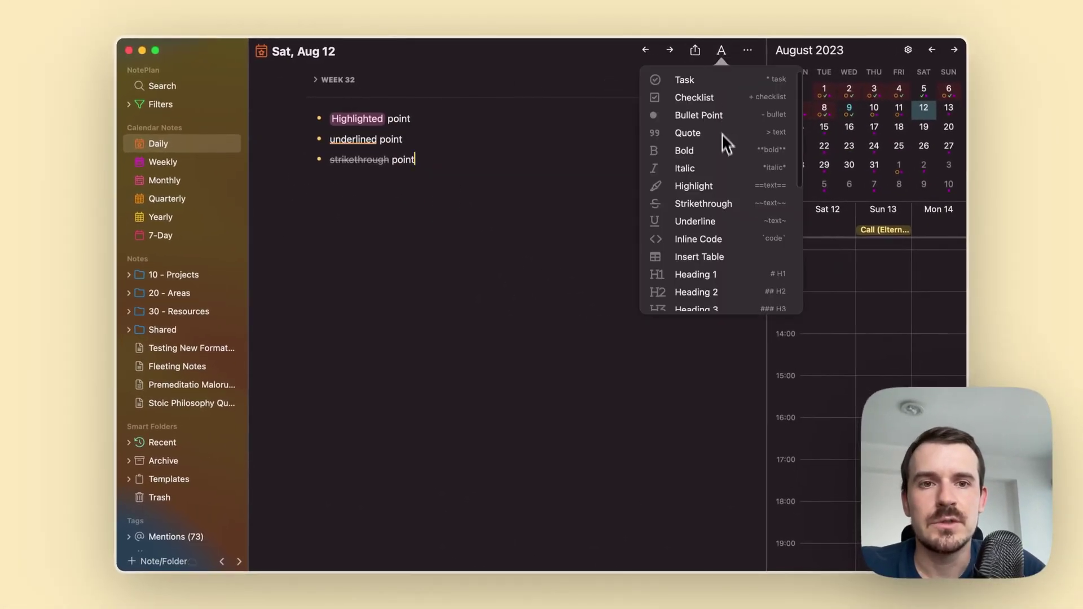
{"action": "scroll", "coordinate": [722, 147], "scroll_direction": "down", "scroll_amount": 5}
{"action": "scroll", "coordinate": [722, 147], "scroll_direction": "up", "scroll_amount": 5}
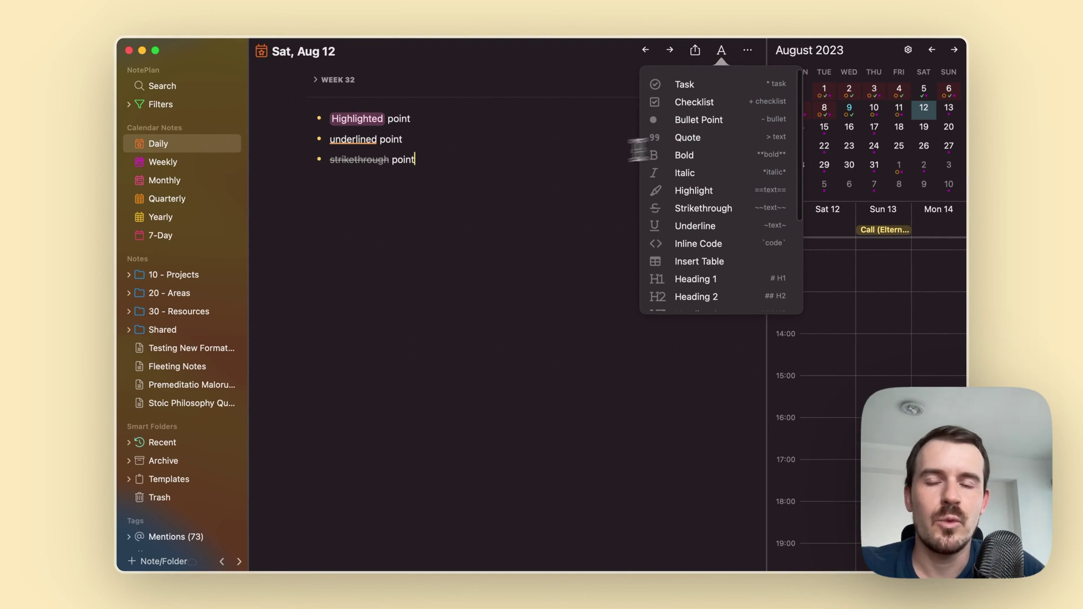
{"action": "left_click", "coordinate": [520, 190]}
{"action": "left_click", "coordinate": [401, 138]}
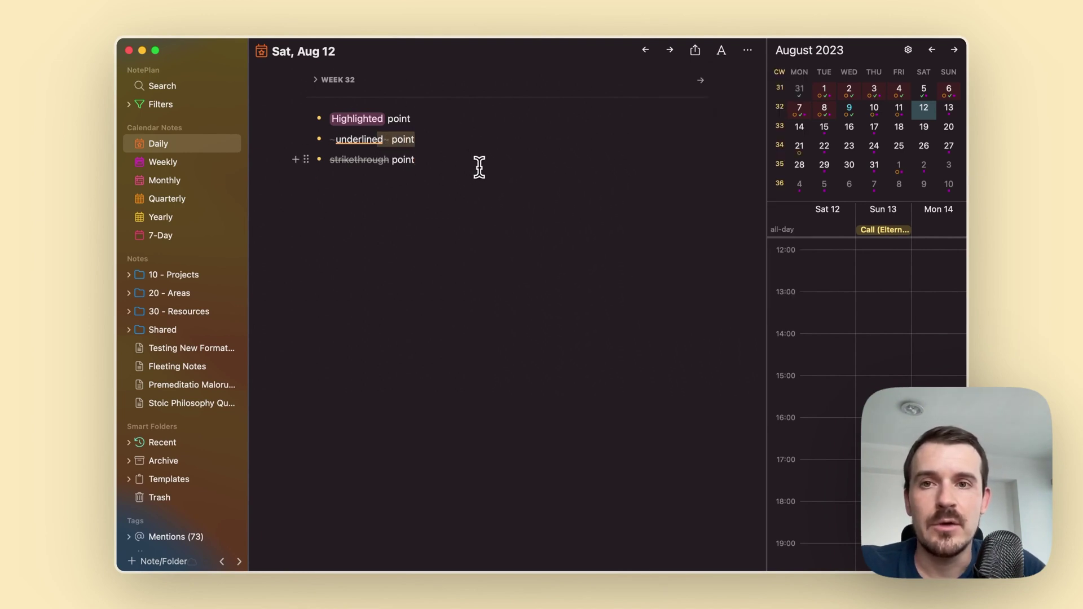
{"action": "left_click", "coordinate": [434, 161]}
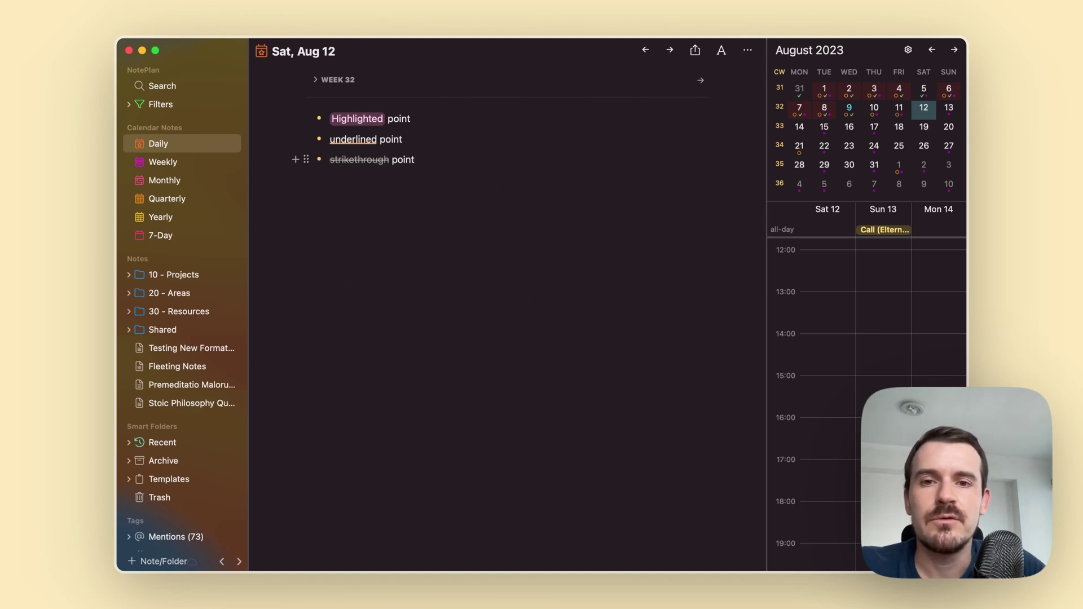
- Add the task '* Slightly important task' on a blank line and prefix it with '!'
{"action": "key", "text": "Return"}
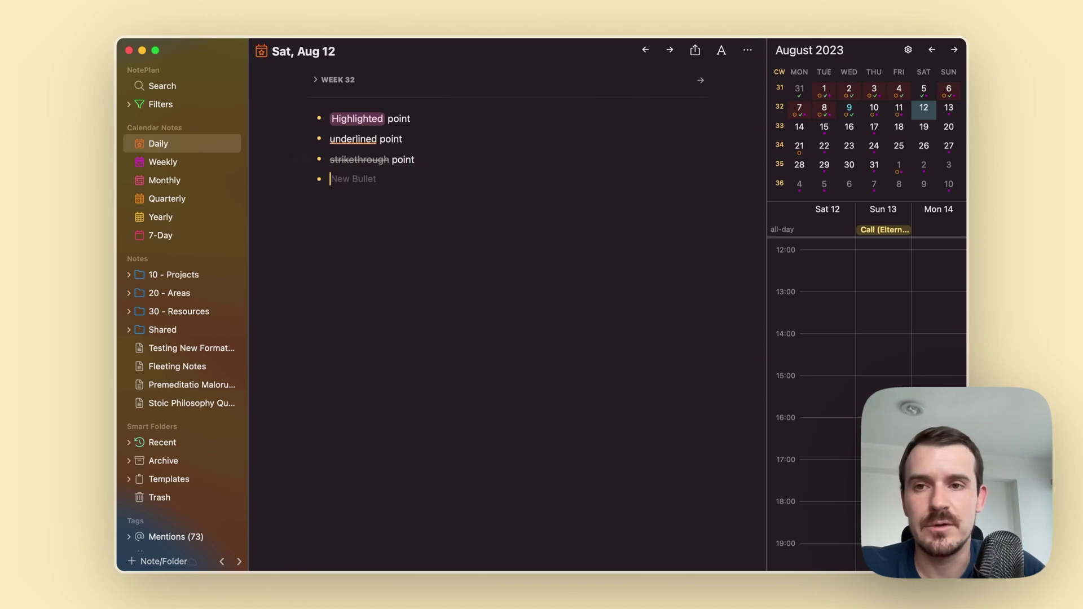
{"action": "key", "text": "Return"}
{"action": "key", "text": "Return"}
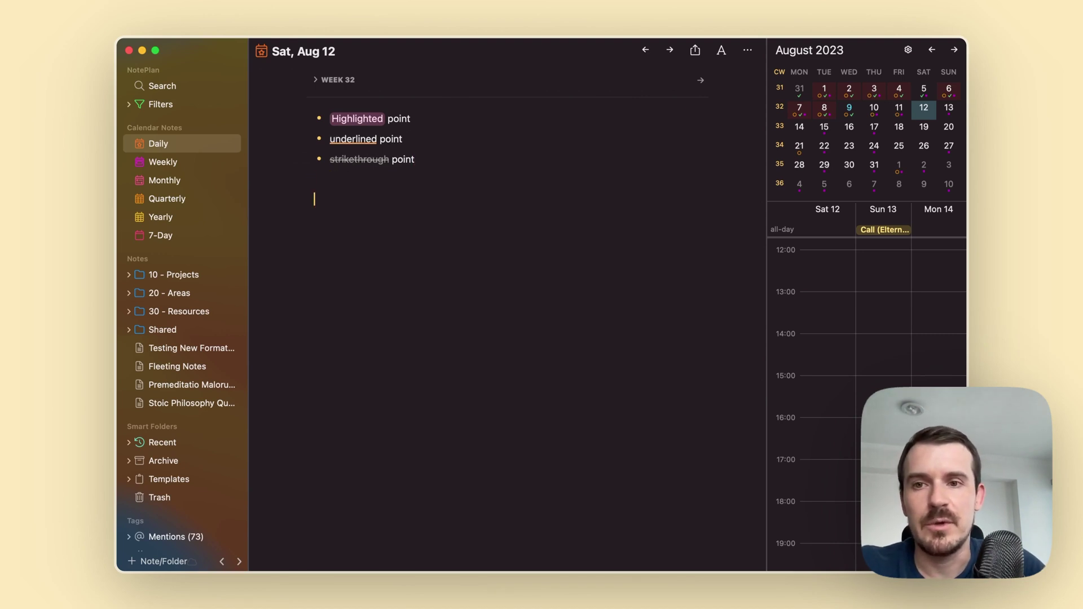
{"action": "type", "text": "* "}
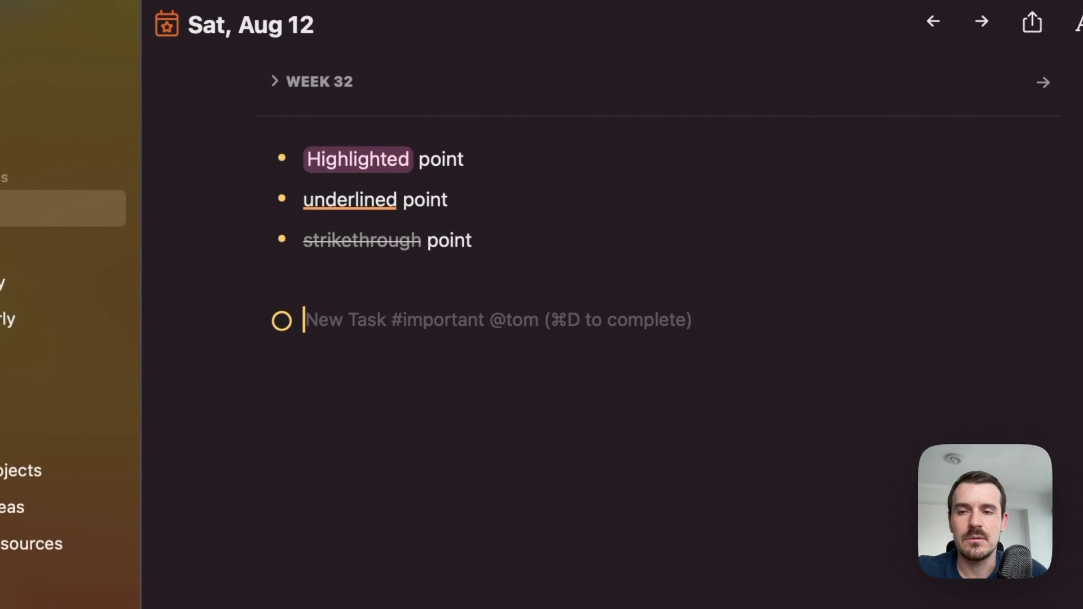
{"action": "type", "text": "Slight"}
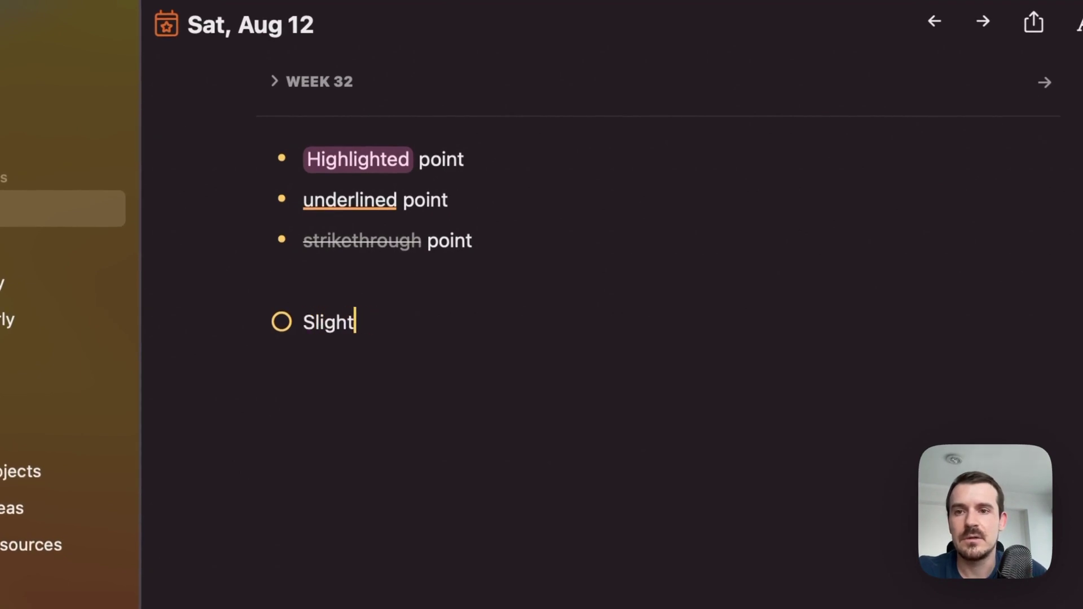
{"action": "type", "text": "ly important"}
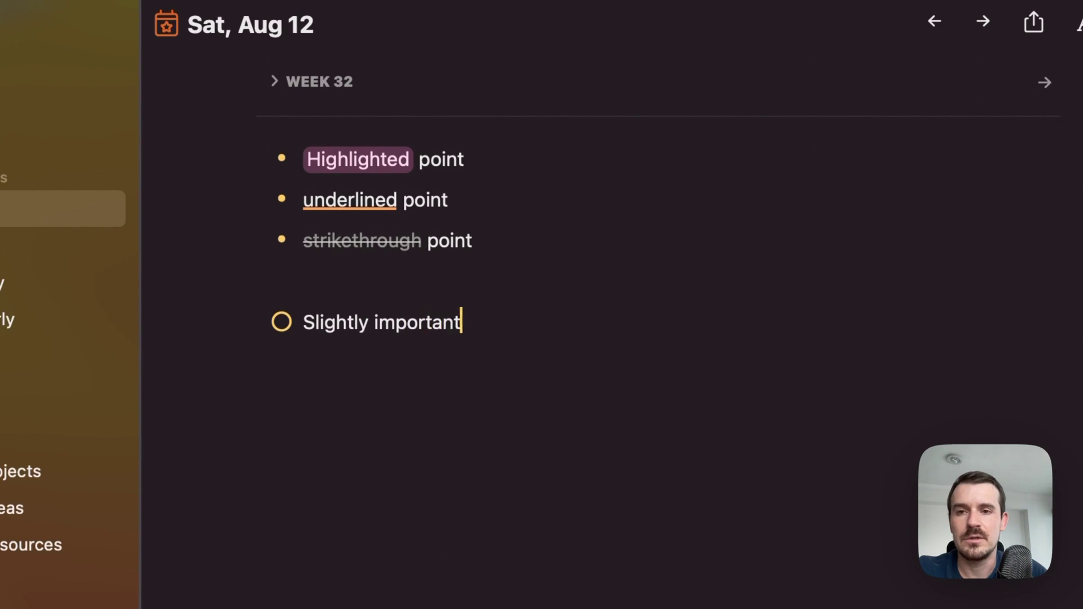
{"action": "type", "text": " task"}
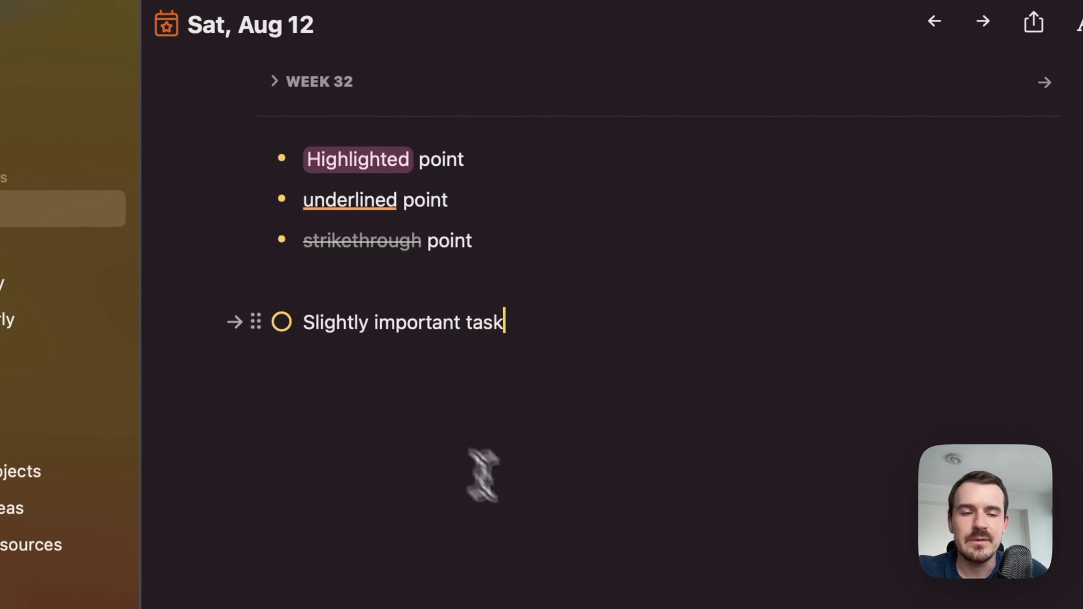
{"action": "left_click", "coordinate": [303, 324]}
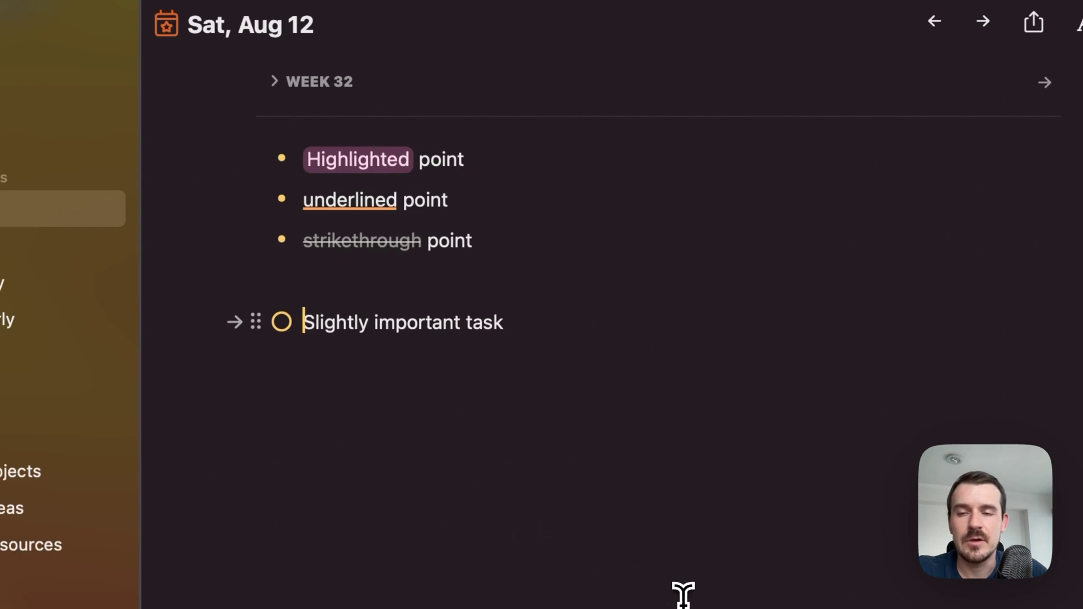
{"action": "type", "text": "!"}
{"action": "key", "text": "super+Right"}
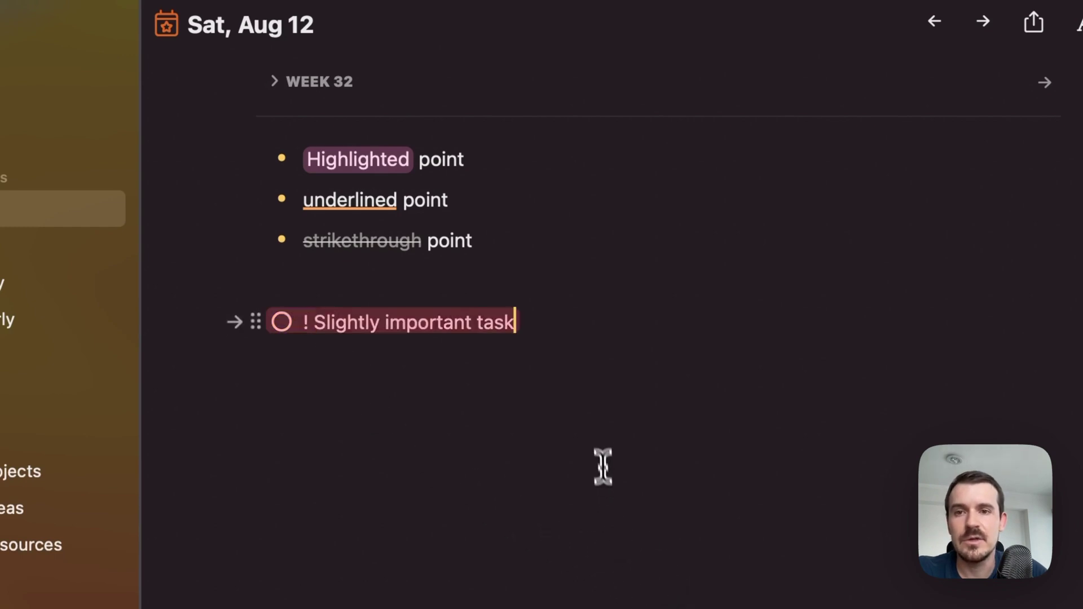
{"action": "key", "text": "Return"}
{"action": "key", "text": "Return"}
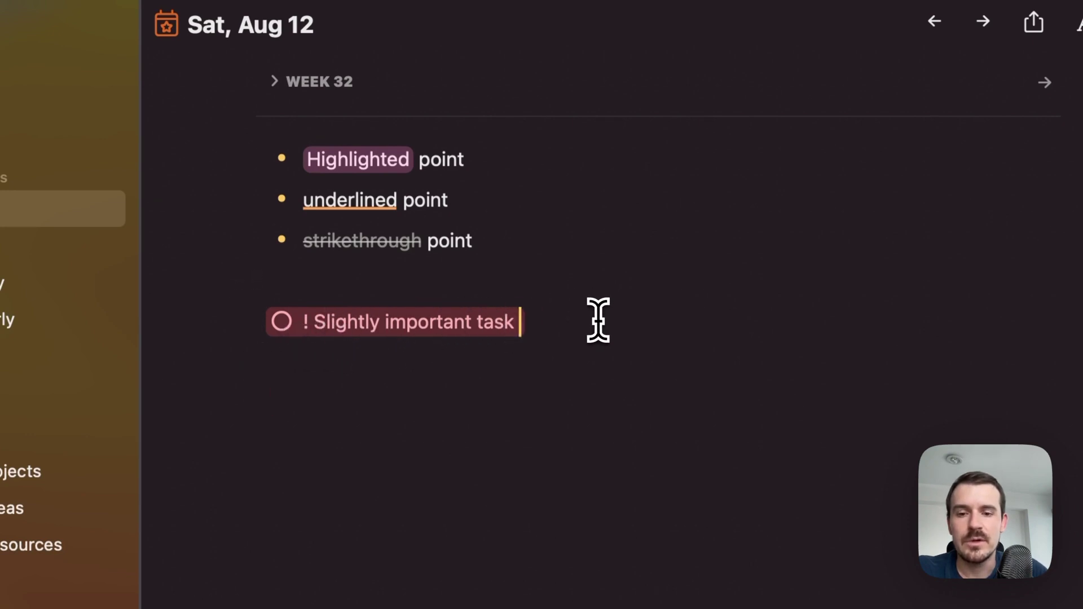
- Copy 'important task' and paste it twice at the end of the task line
{"action": "left_click", "coordinate": [548, 315]}
{"action": "left_click_drag", "start_coordinate": [384, 322], "coordinate": [498, 324]}
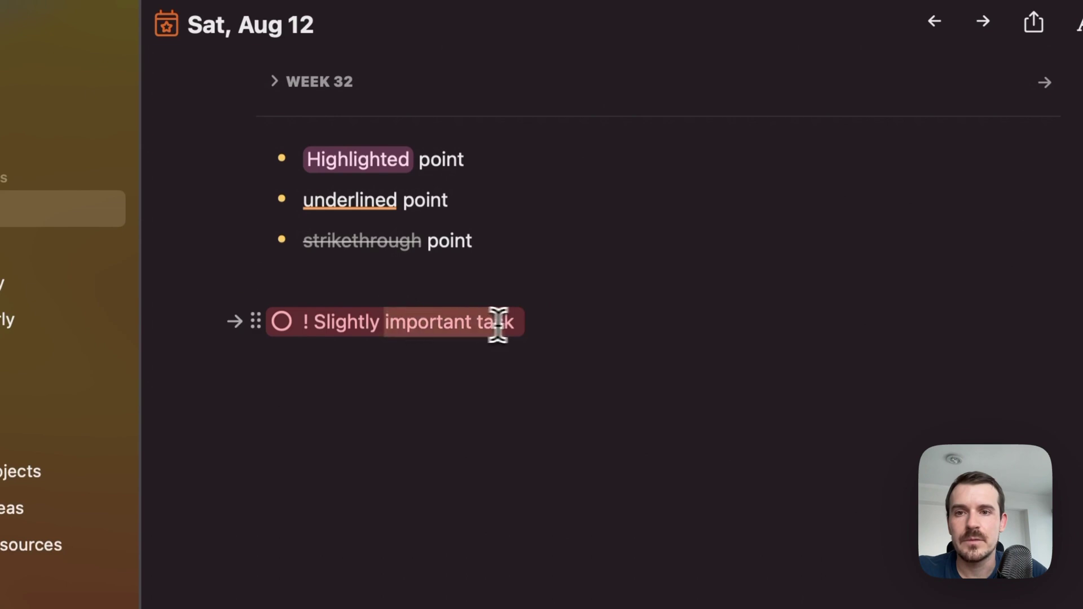
{"action": "key", "text": "super+c"}
{"action": "left_click", "coordinate": [517, 322]}
{"action": "key", "text": "super+v"}
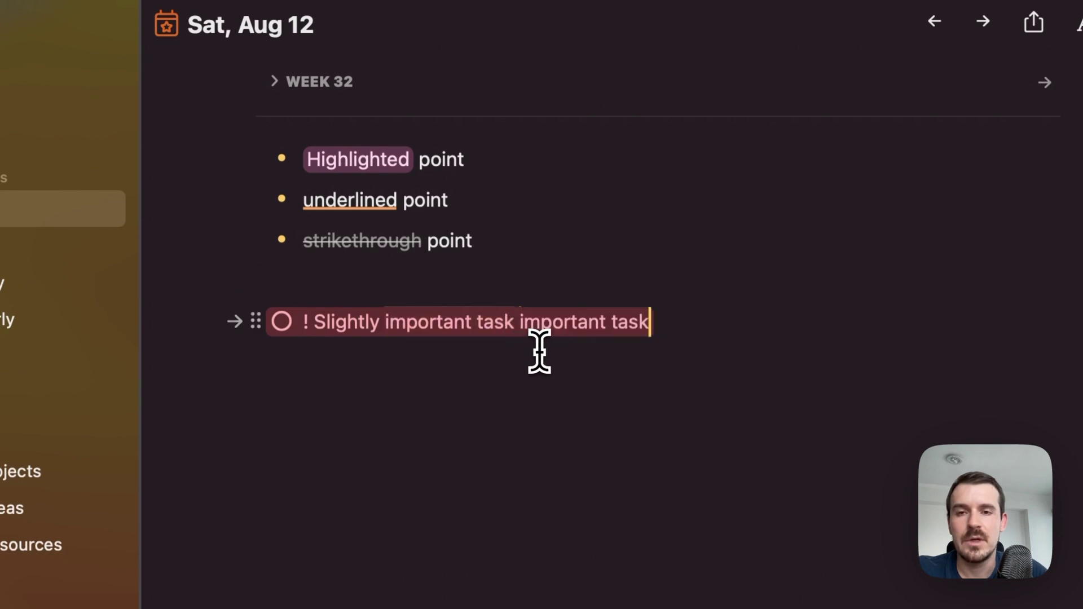
{"action": "key", "text": "super+v"}
{"action": "key", "text": "super+v"}
{"action": "key", "text": "super+v"}
{"action": "key", "text": "super+v"}
{"action": "key", "text": "super+v"}
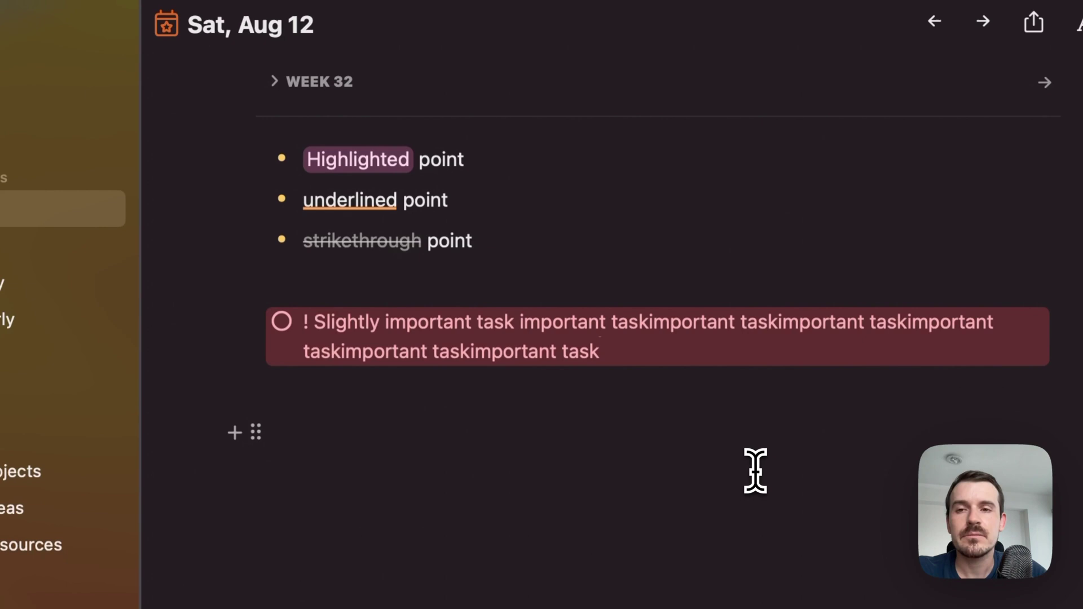
- Add the task 'Very important task' and prefix it with '!!'
{"action": "key", "text": "Return"}
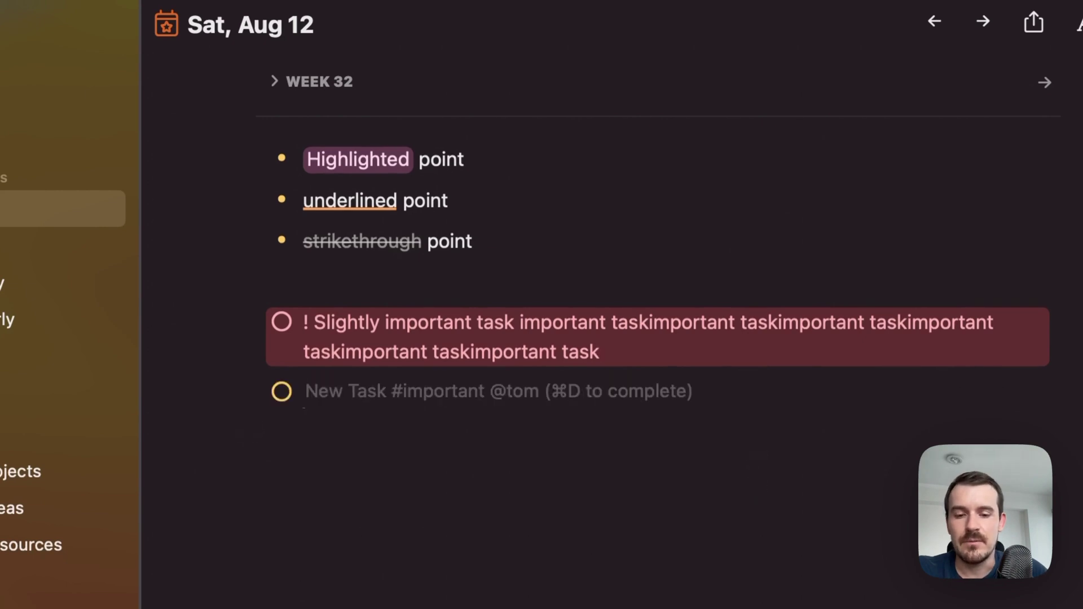
{"action": "type", "text": "Very"}
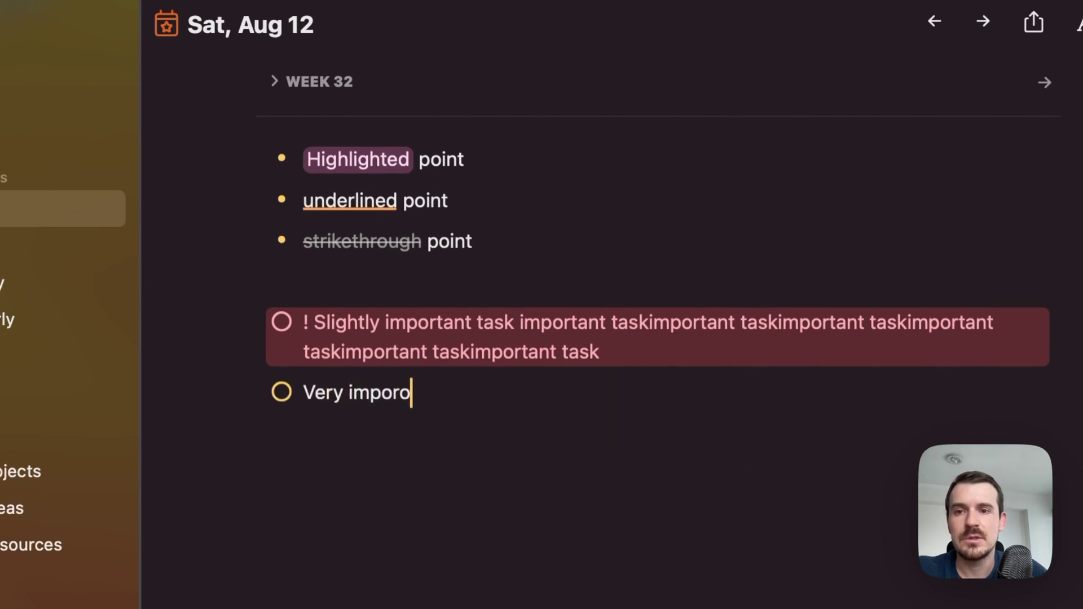
{"action": "type", "text": " important task"}
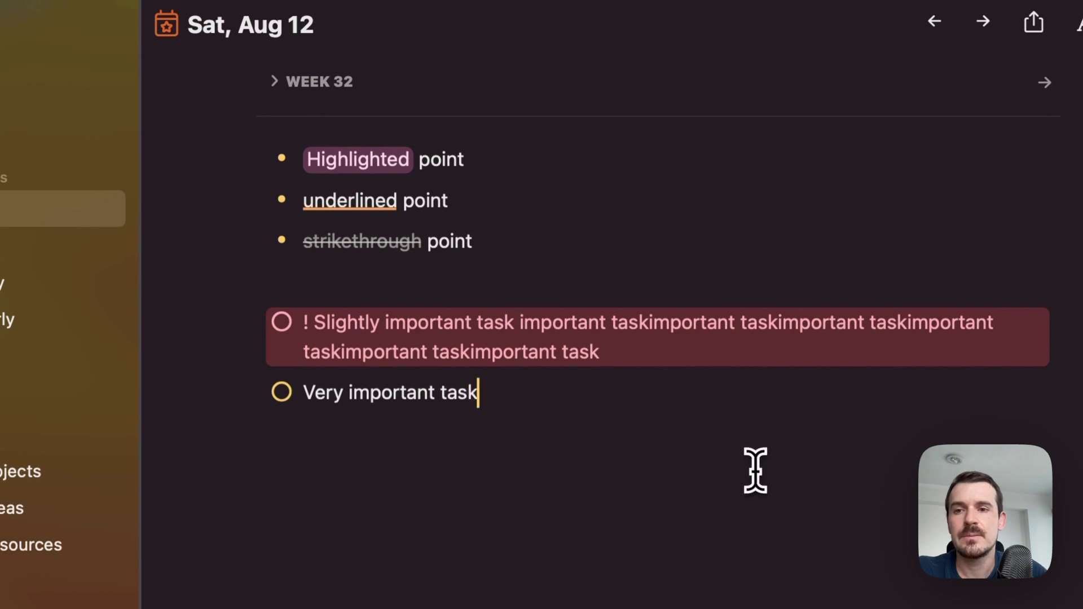
{"action": "left_click", "coordinate": [303, 393]}
{"action": "type", "text": "!!"}
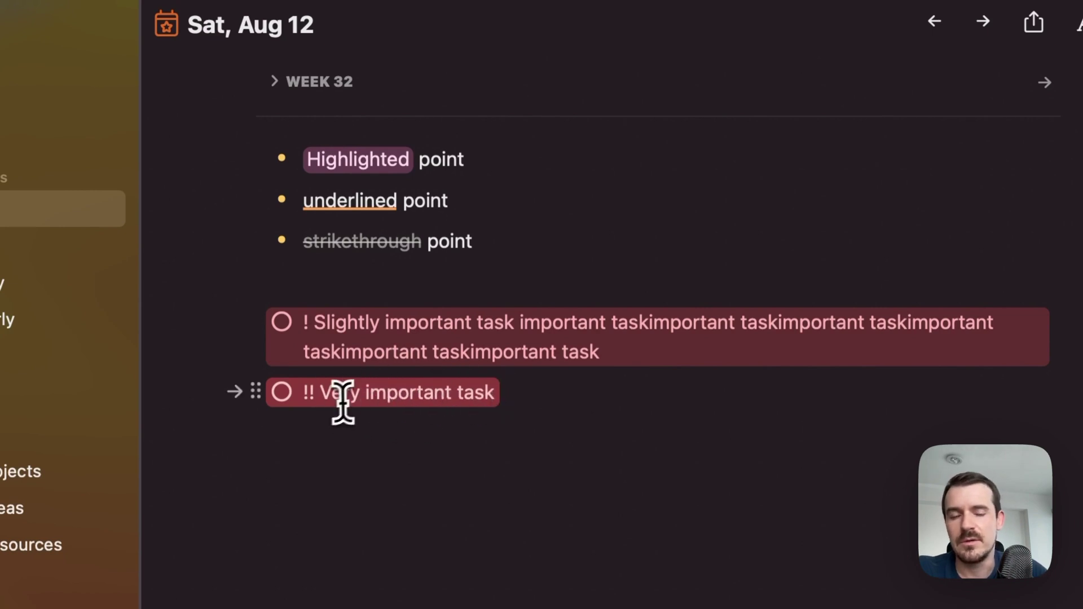
{"action": "left_click", "coordinate": [519, 394]}
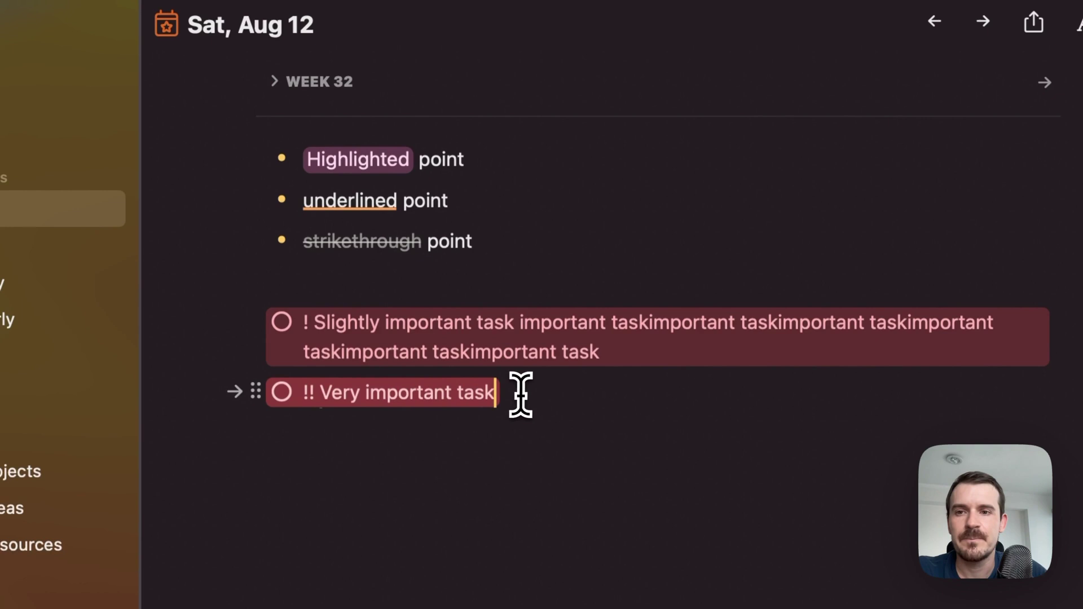
- Add the task 'A very very important task' prefixed with '!!!'
{"action": "key", "text": "Return"}
{"action": "type", "text": "A v"}
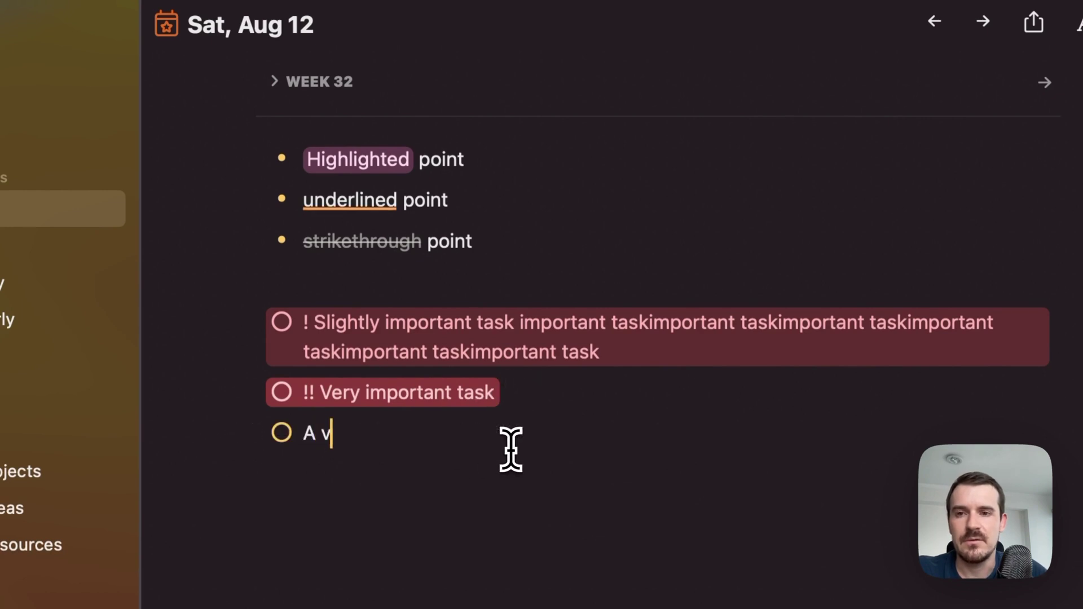
{"action": "type", "text": "ery very importan"}
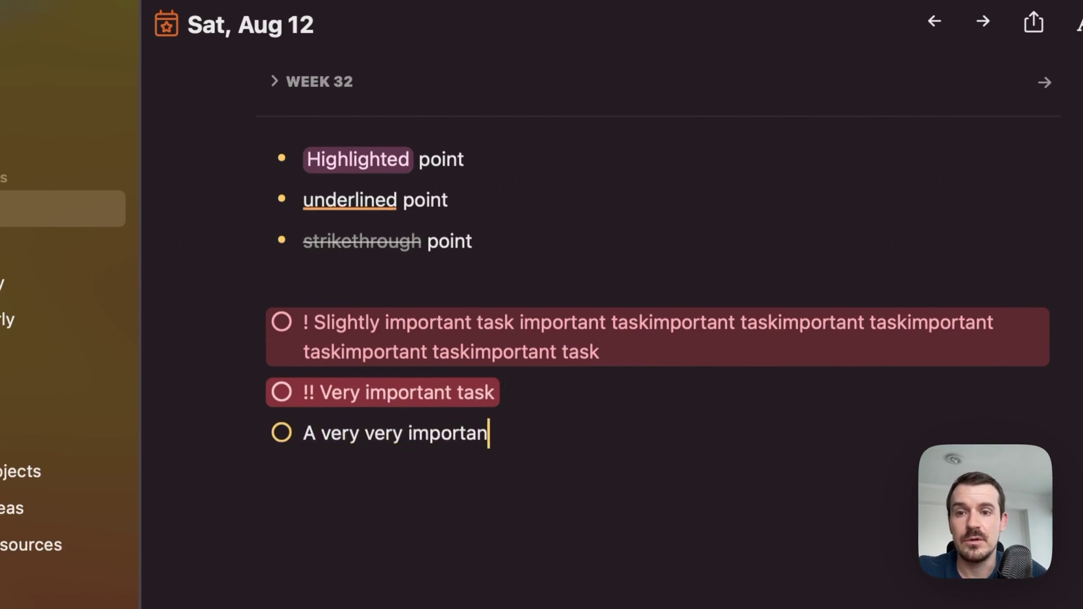
{"action": "type", "text": "t task"}
{"action": "left_click", "coordinate": [304, 435]}
{"action": "type", "text": "!!"}
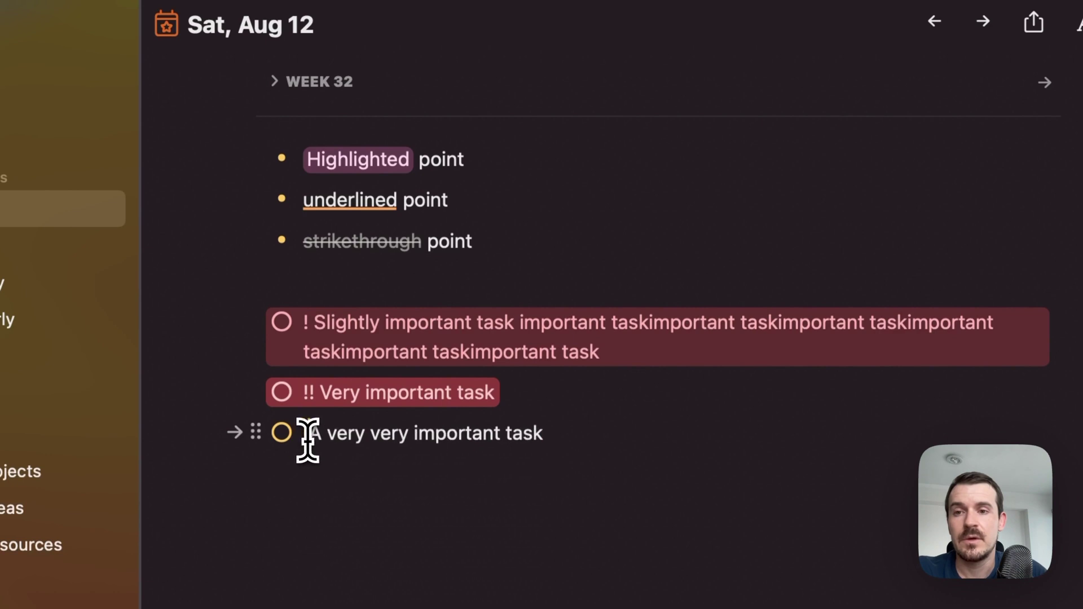
{"action": "type", "text": "!"}
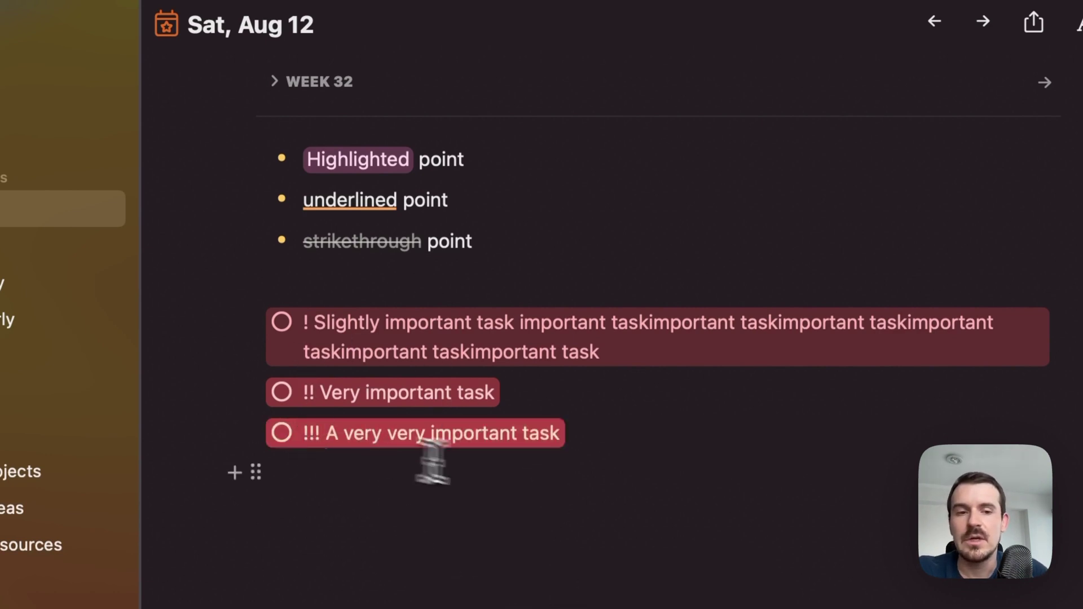
{"action": "left_click", "coordinate": [570, 504]}
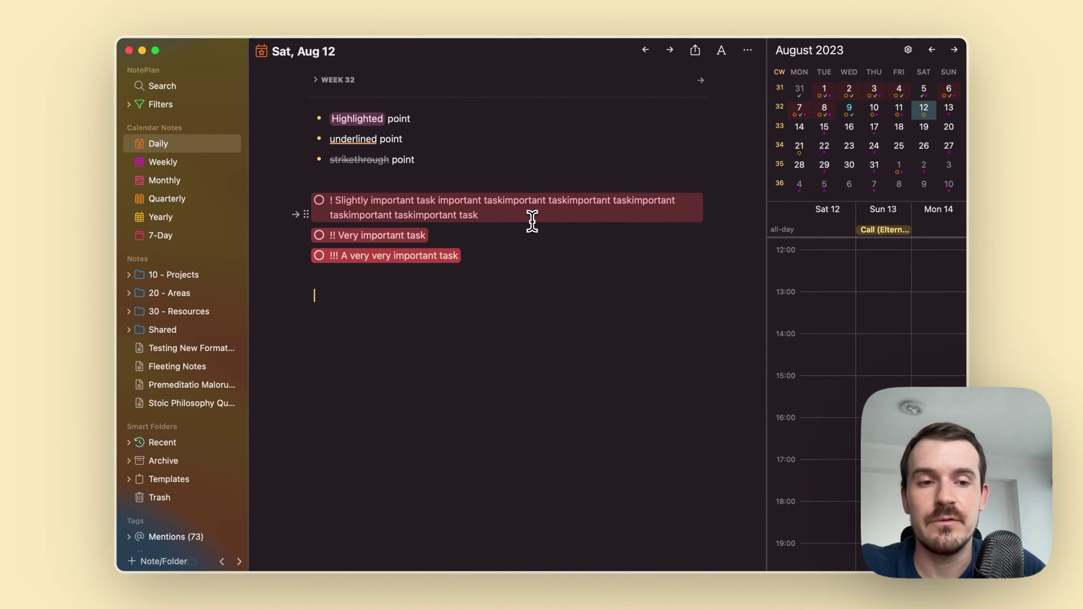
- Apply the Orange theme in the Preferences Themes list and close the settings
{"action": "left_click", "coordinate": [474, 258]}
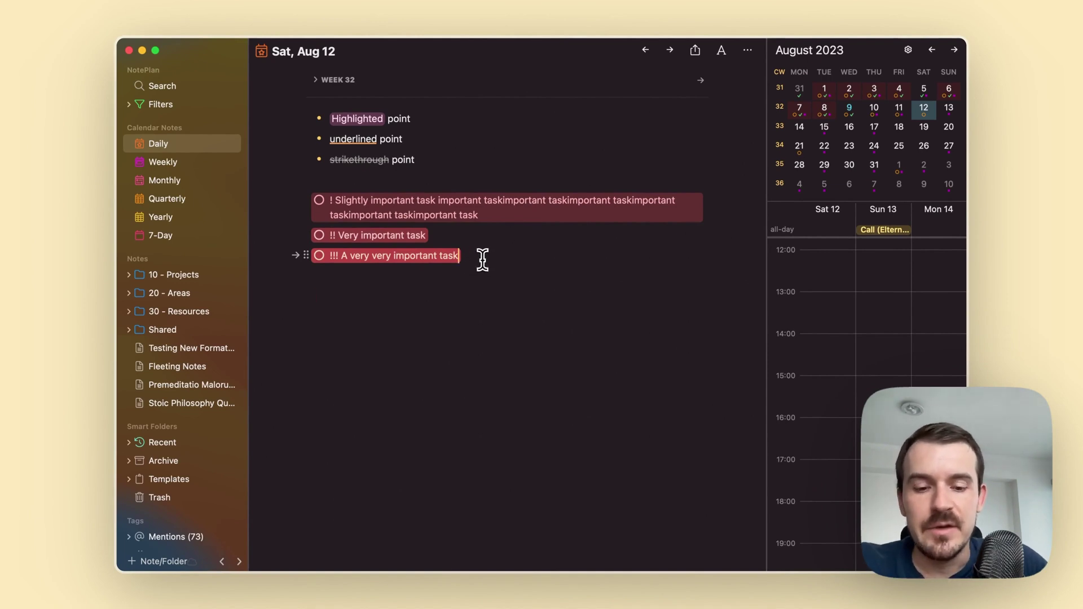
{"action": "key", "text": "super+comma"}
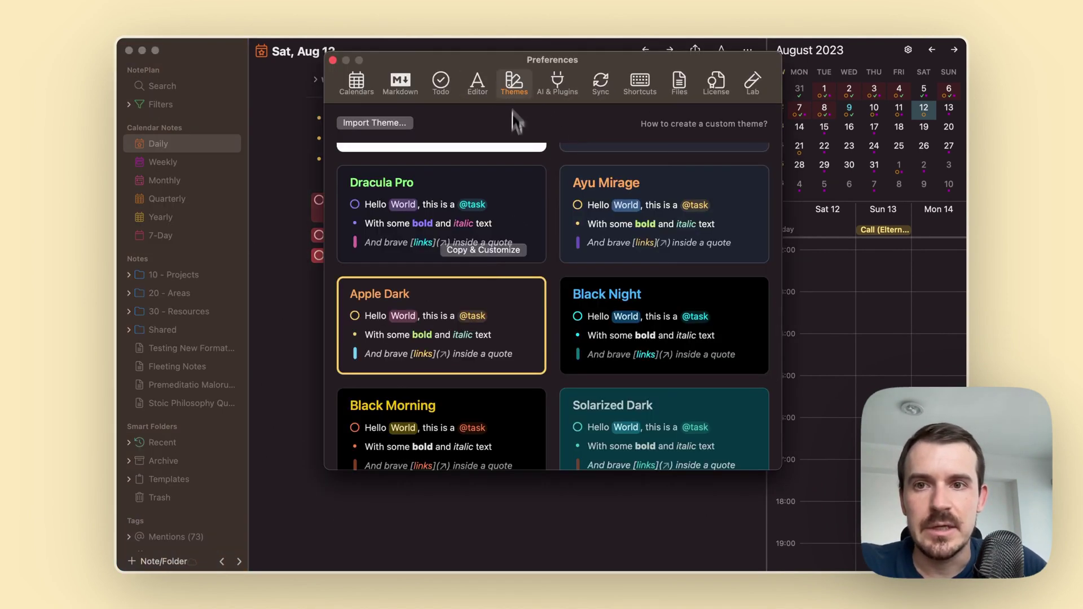
{"action": "scroll", "coordinate": [498, 216], "scroll_direction": "up", "scroll_amount": 3}
{"action": "scroll", "coordinate": [499, 216], "scroll_direction": "up", "scroll_amount": 10}
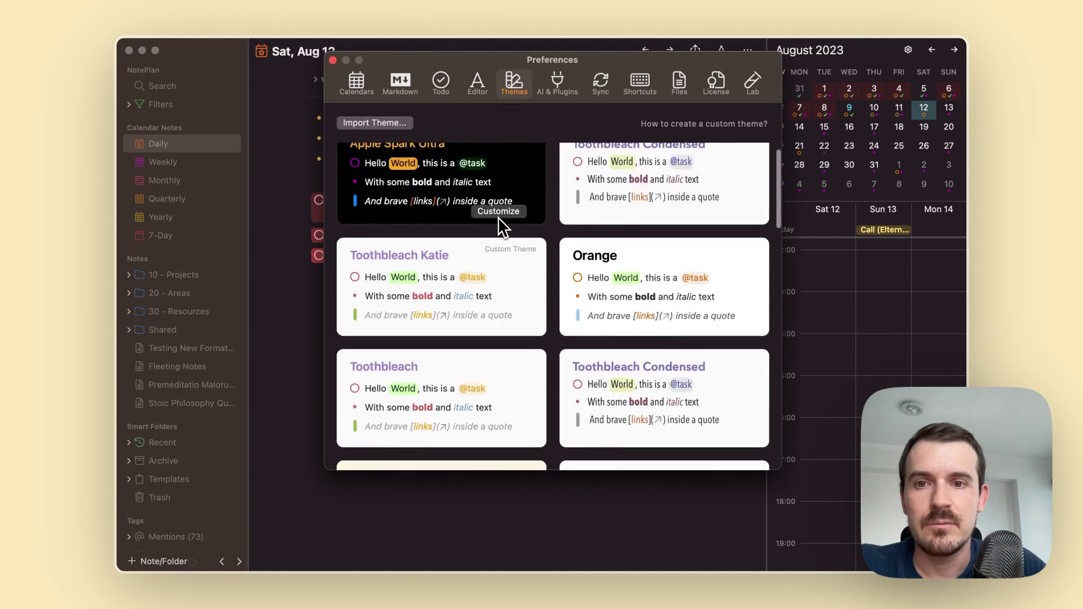
{"action": "scroll", "coordinate": [498, 218], "scroll_direction": "down", "scroll_amount": 5}
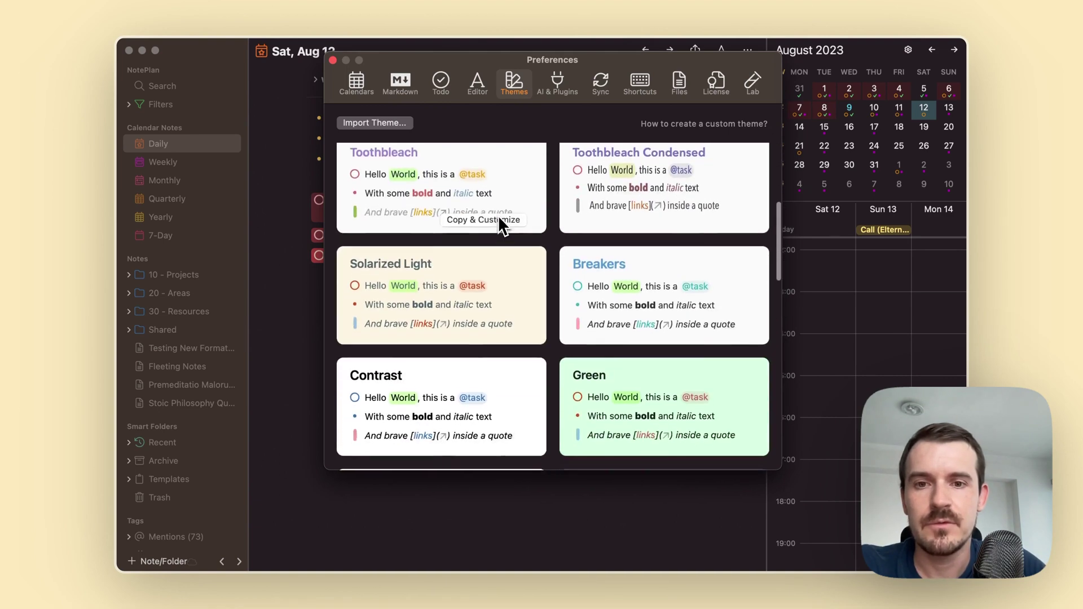
{"action": "scroll", "coordinate": [498, 215], "scroll_direction": "up", "scroll_amount": 4}
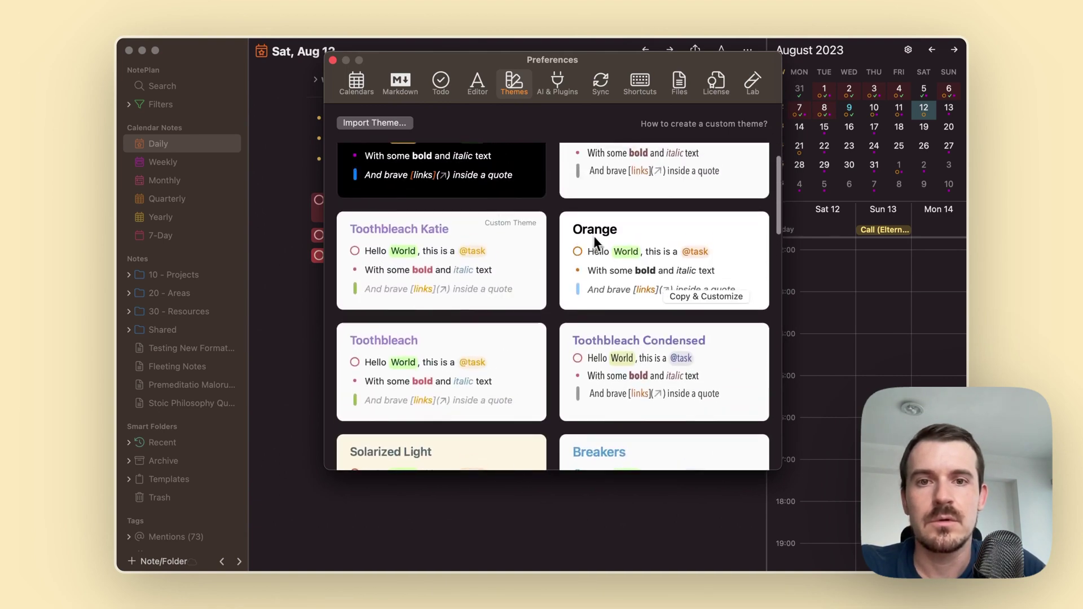
{"action": "left_click", "coordinate": [597, 242]}
{"action": "left_click", "coordinate": [332, 60]}
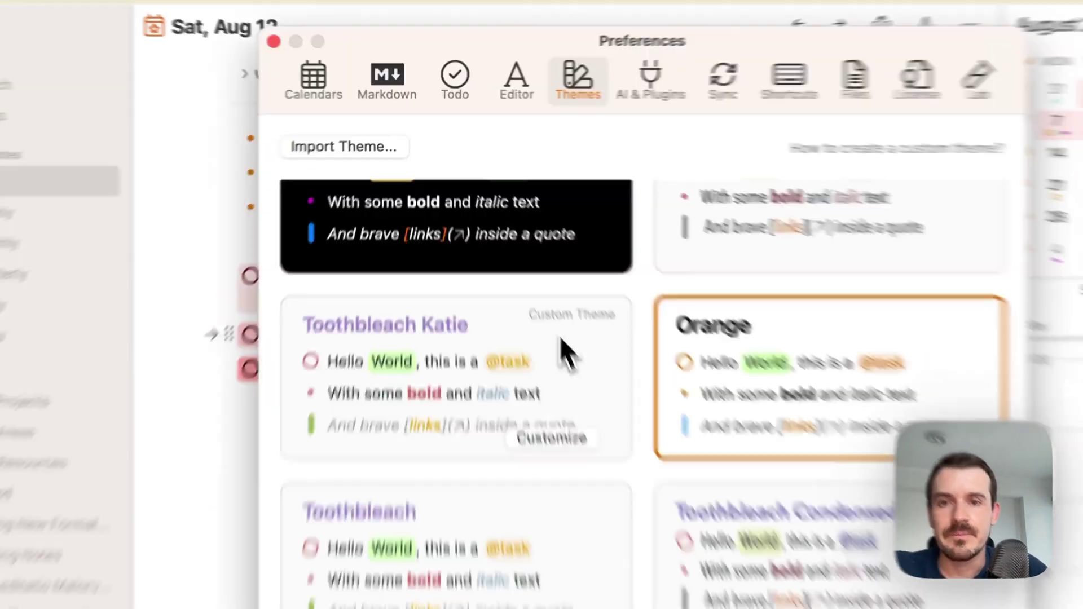
{"action": "scroll", "coordinate": [631, 302], "scroll_direction": "down", "scroll_amount": 2}
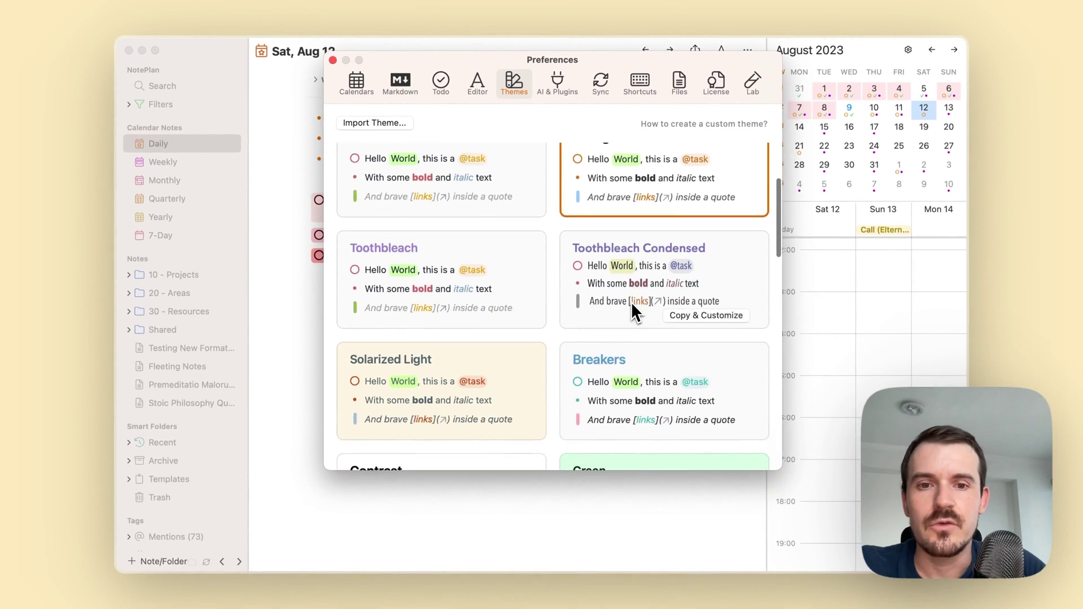
{"action": "scroll", "coordinate": [632, 304], "scroll_direction": "down", "scroll_amount": 2}
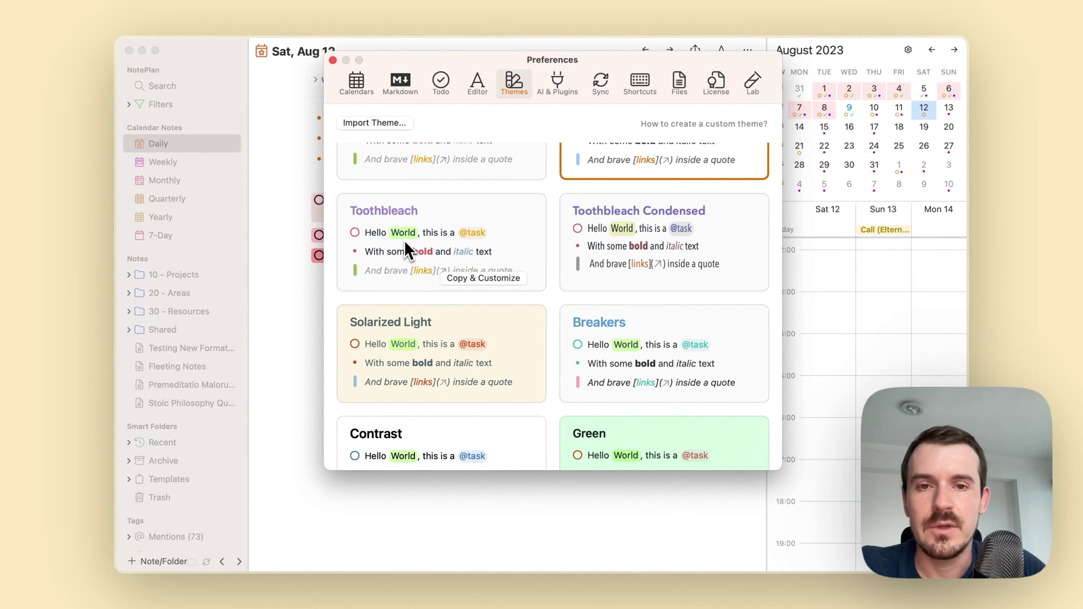
{"action": "scroll", "coordinate": [643, 310], "scroll_direction": "down", "scroll_amount": 5}
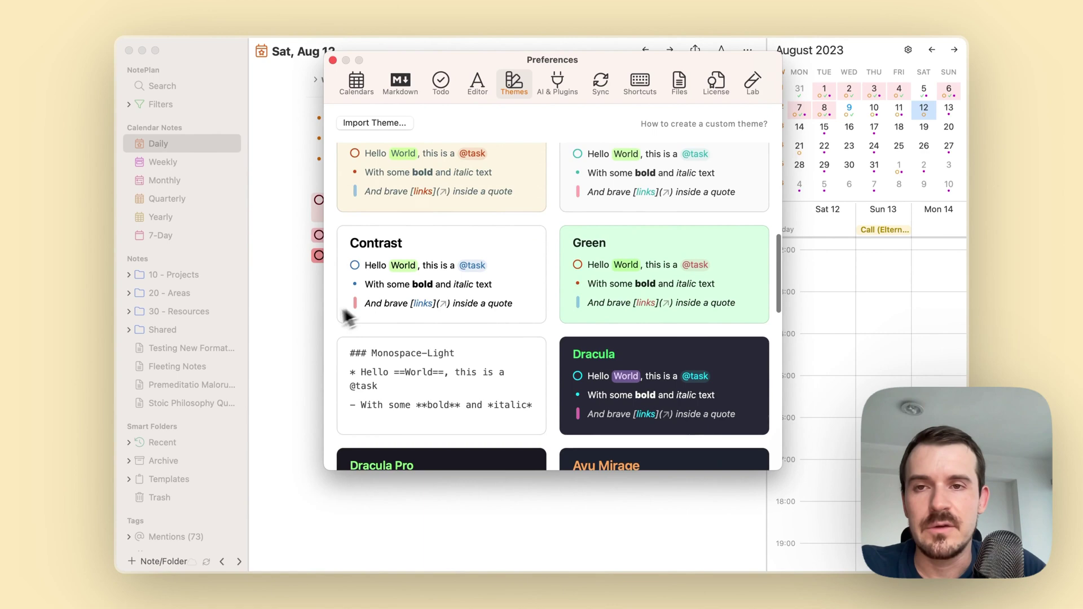
{"action": "left_click", "coordinate": [310, 285]}
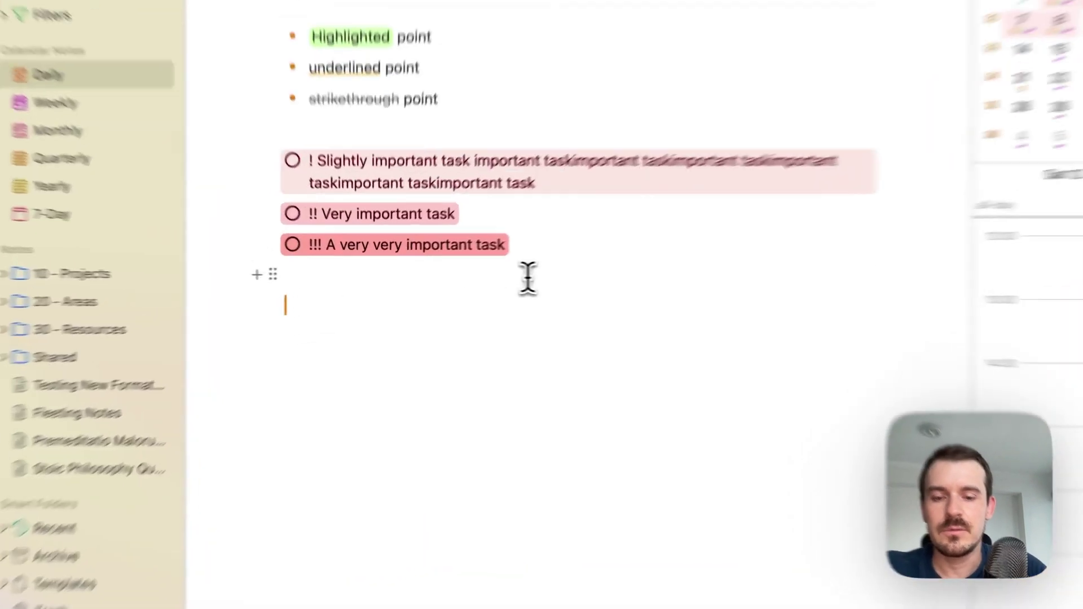
{"action": "type", "text": "This is a @t"}
{"action": "key", "text": "BackSpace"}
{"action": "type", "text": "mention and this is"}
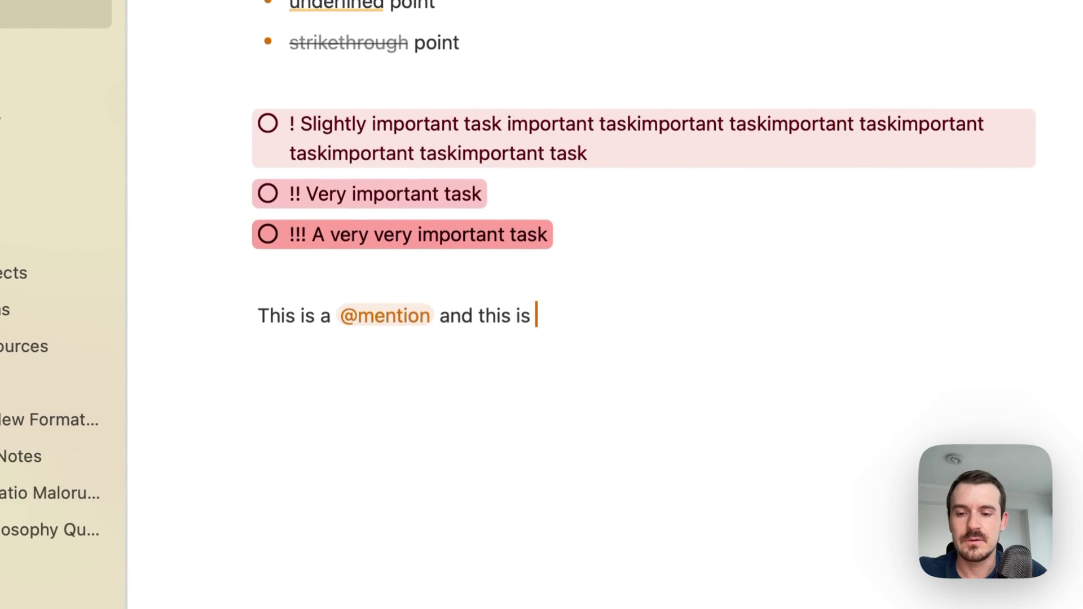
{"action": "type", "text": " a #tag"}
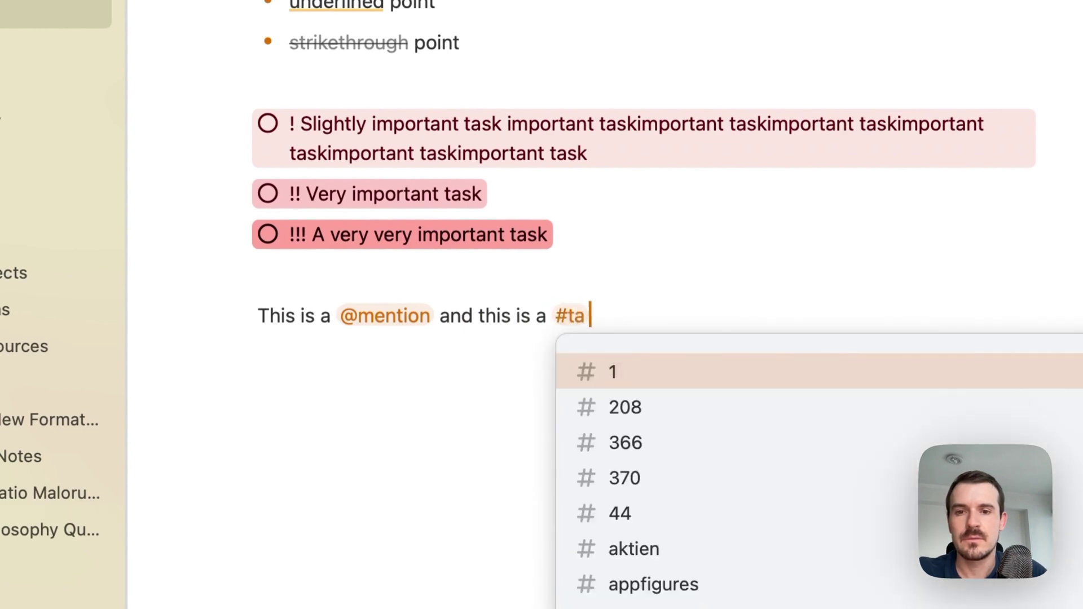
{"action": "left_click", "coordinate": [661, 268]}
{"action": "left_click", "coordinate": [650, 316]}
{"action": "key", "text": "Return"}
{"action": "key", "text": "Return"}
{"action": "key", "text": "Return"}
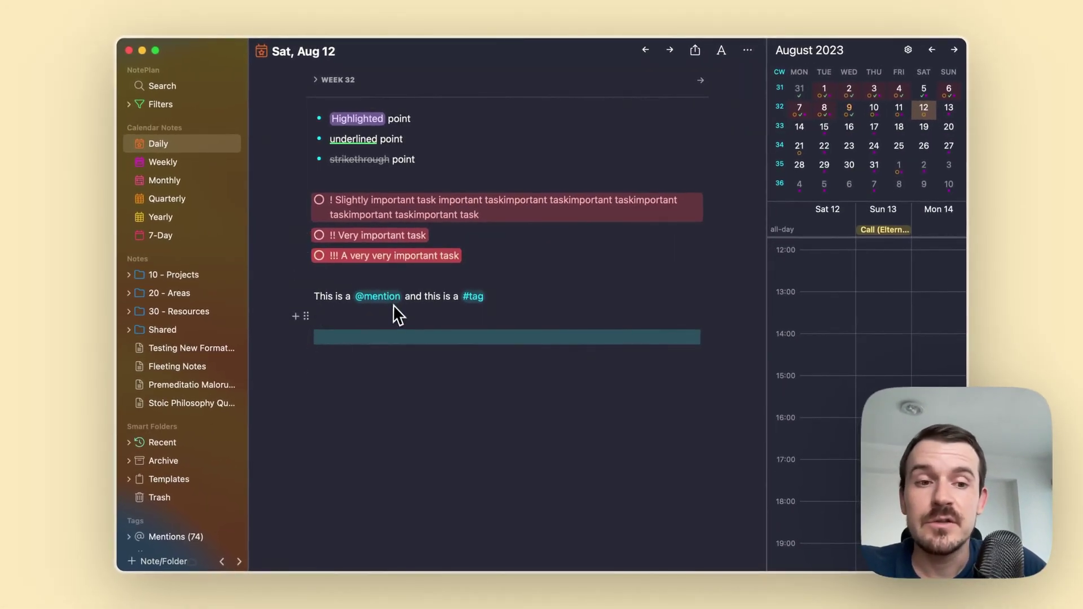
- Add the current task '* >> This is the task I work on now' below the tag line
{"action": "left_click", "coordinate": [726, 54]}
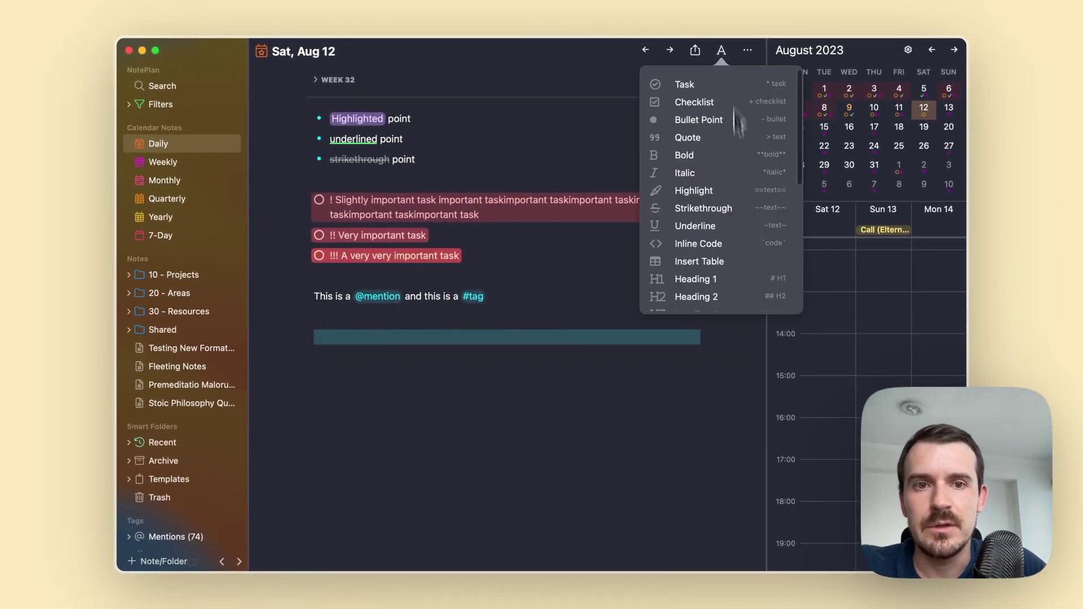
{"action": "scroll", "coordinate": [733, 254], "scroll_direction": "down", "scroll_amount": 2}
{"action": "scroll", "coordinate": [733, 253], "scroll_direction": "up", "scroll_amount": 2}
{"action": "left_click", "coordinate": [694, 72]}
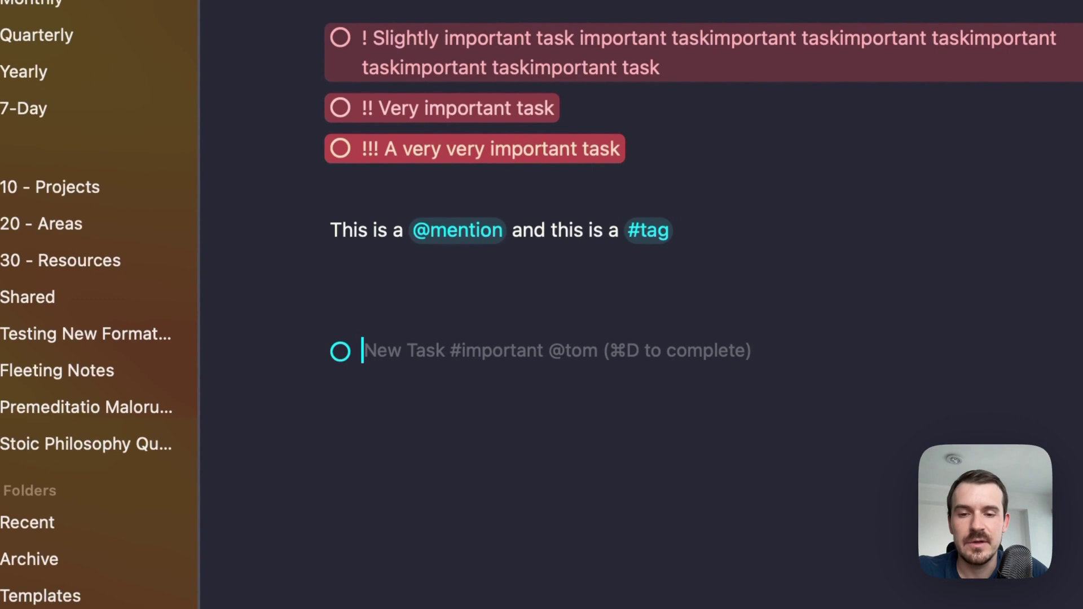
{"action": "key", "text": "BackSpace"}
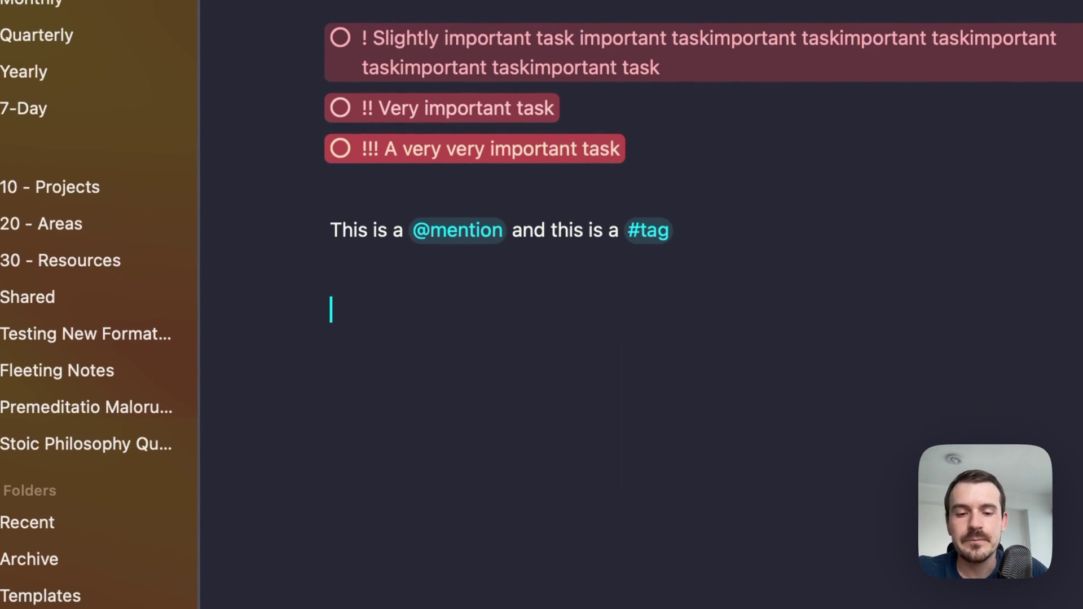
{"action": "type", "text": "* >"}
{"action": "type", "text": "> "}
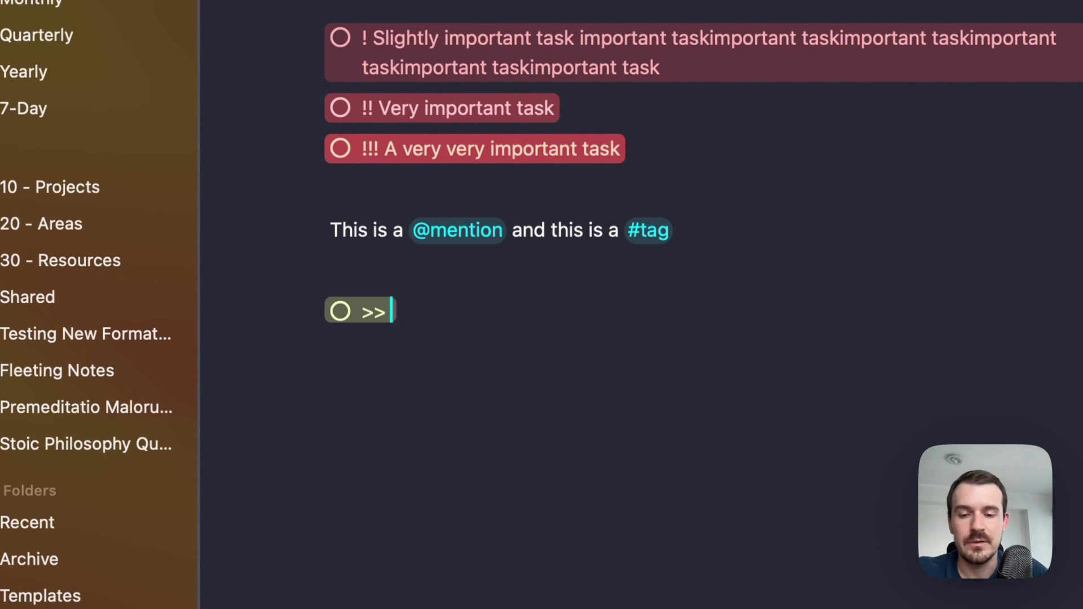
{"action": "type", "text": "This is the task"}
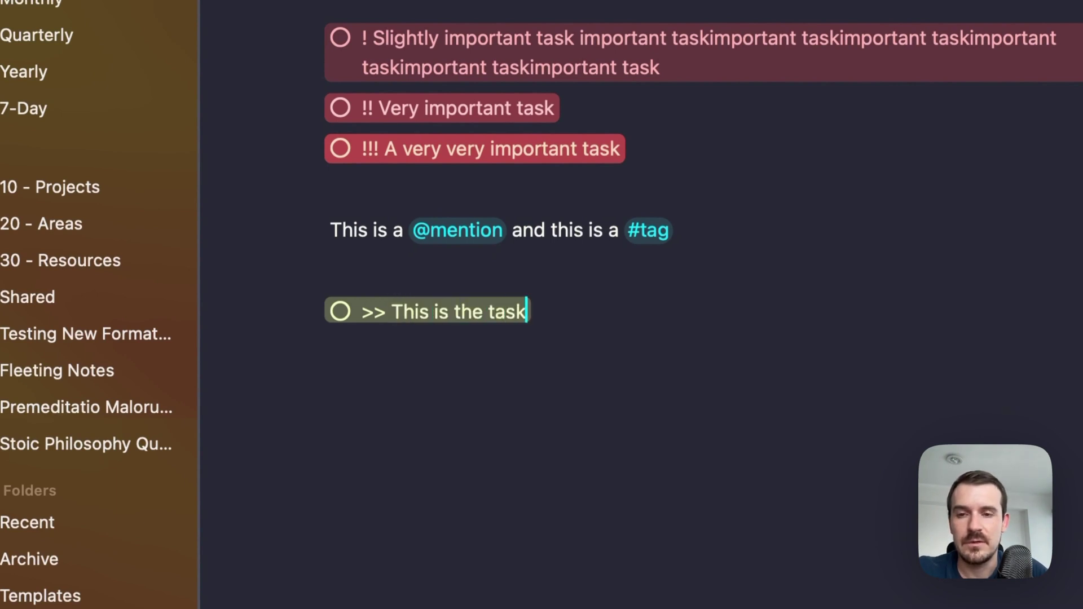
{"action": "type", "text": " I work on now"}
{"action": "key", "text": "Return"}
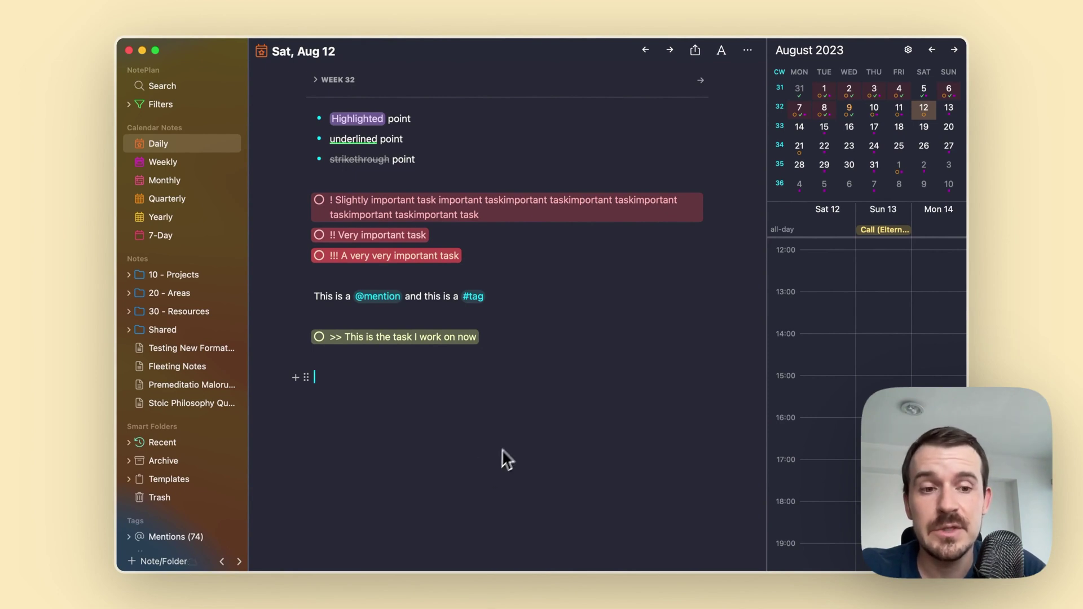
{"action": "key", "text": "BackSpace"}
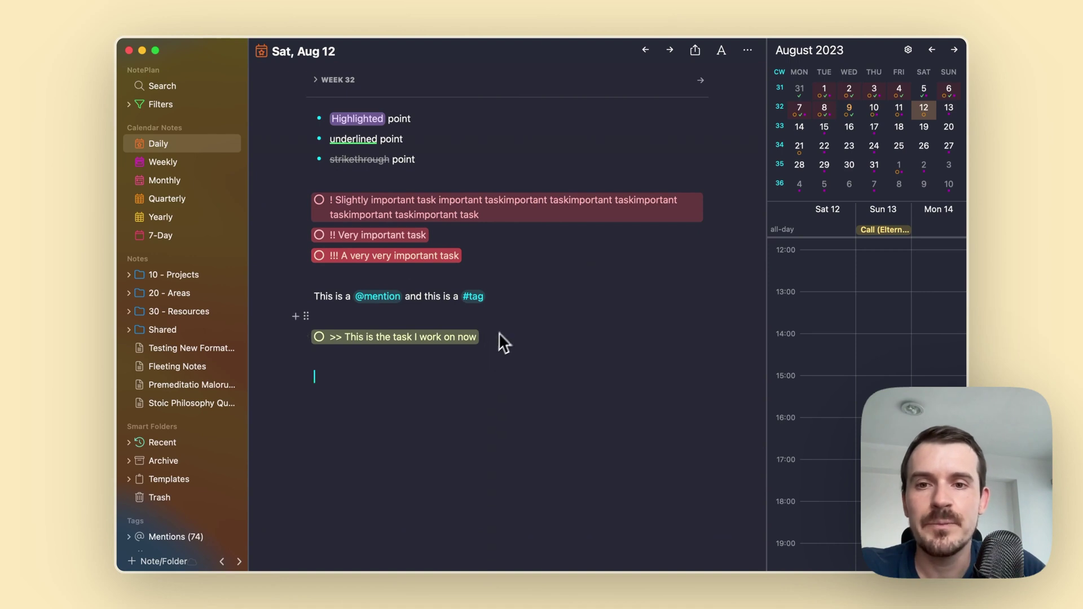
{"action": "left_click", "coordinate": [511, 343]}
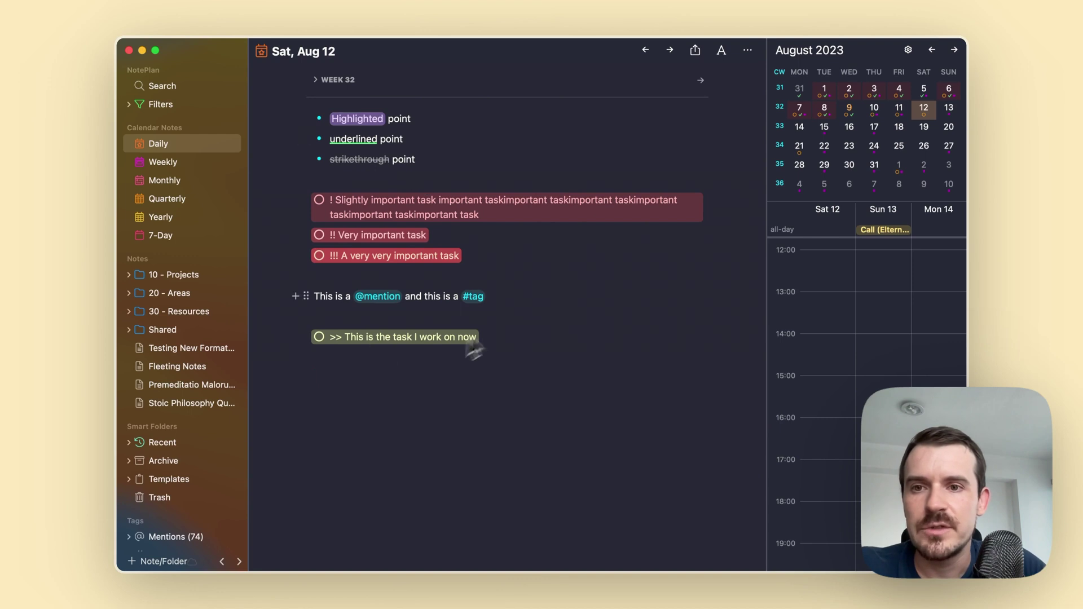
- Add the task '* Do this today' under the title of Testing New Formatting Features
{"action": "left_click", "coordinate": [182, 354]}
{"action": "left_click", "coordinate": [539, 244]}
{"action": "key", "text": "Return"}
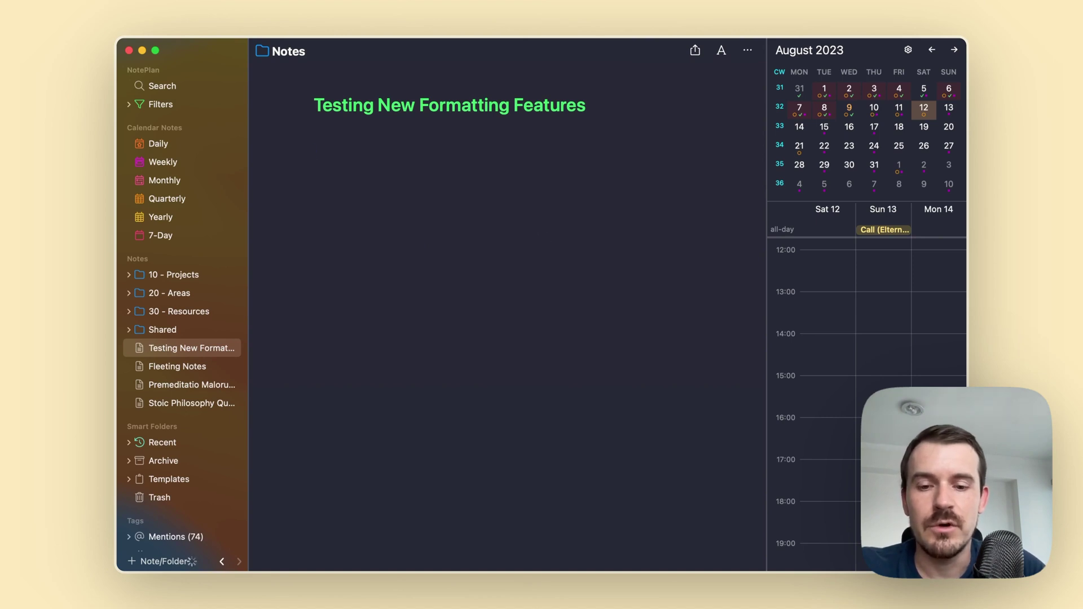
{"action": "type", "text": "* Do th"}
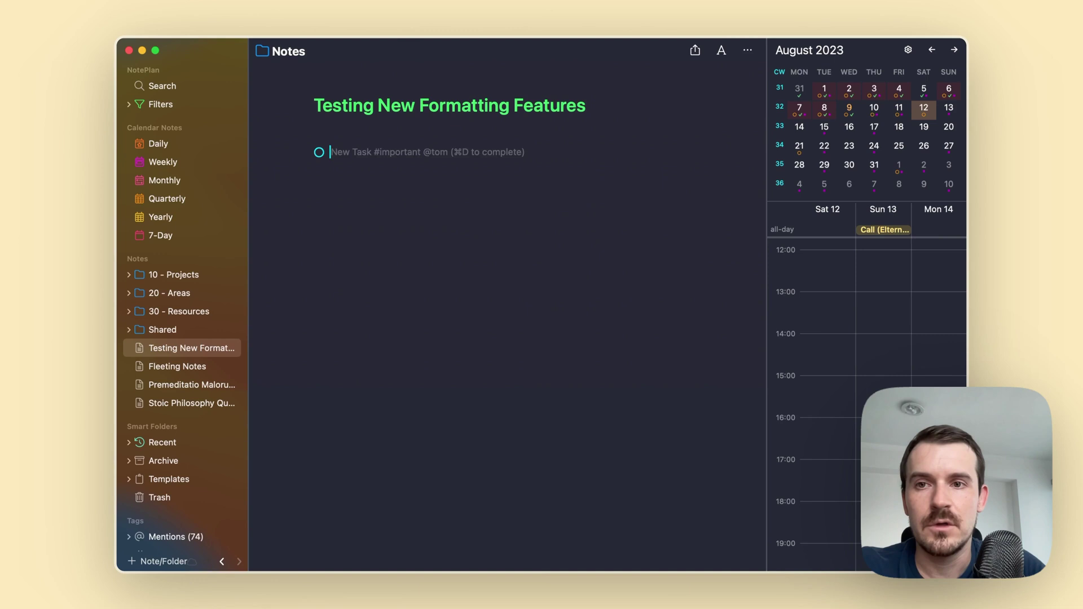
{"action": "type", "text": "is today"}
- Link the task to Sat Aug 12 from the calendar and open that daily note
{"action": "left_click_drag", "start_coordinate": [305, 152], "coordinate": [921, 109]}
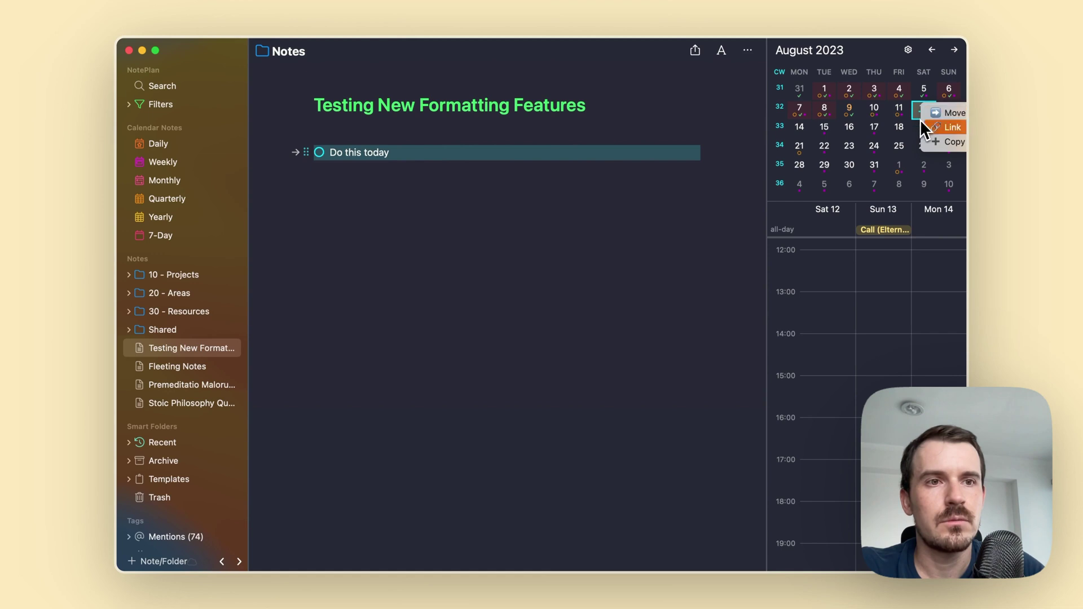
{"action": "left_click", "coordinate": [939, 126]}
{"action": "left_click", "coordinate": [331, 147]}
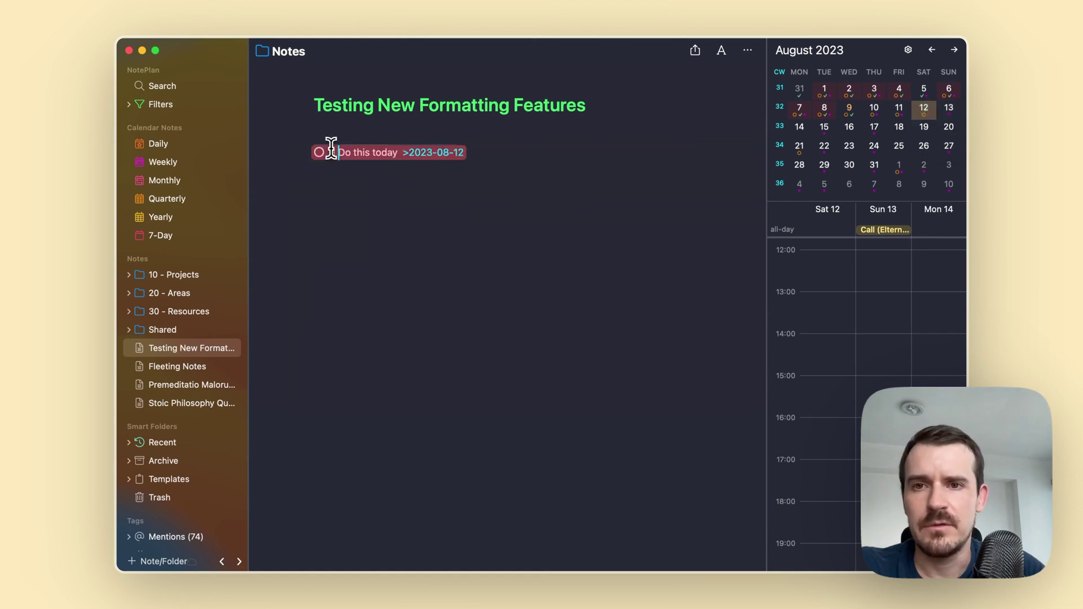
{"action": "left_click", "coordinate": [928, 113]}
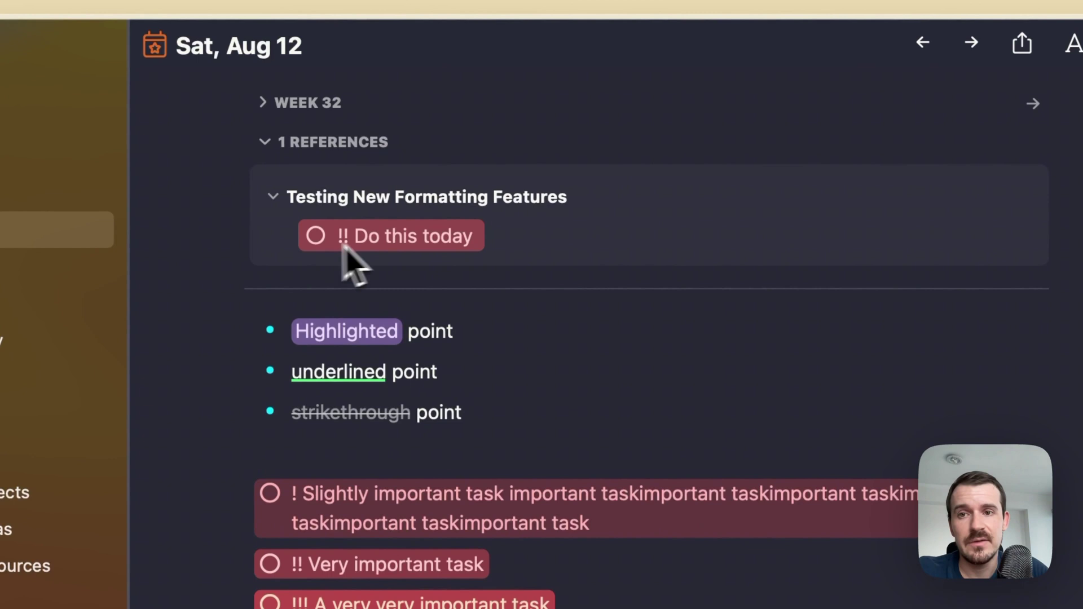
- In the linked source note, add a '## Marketing' heading above the task
{"action": "left_click", "coordinate": [411, 241]}
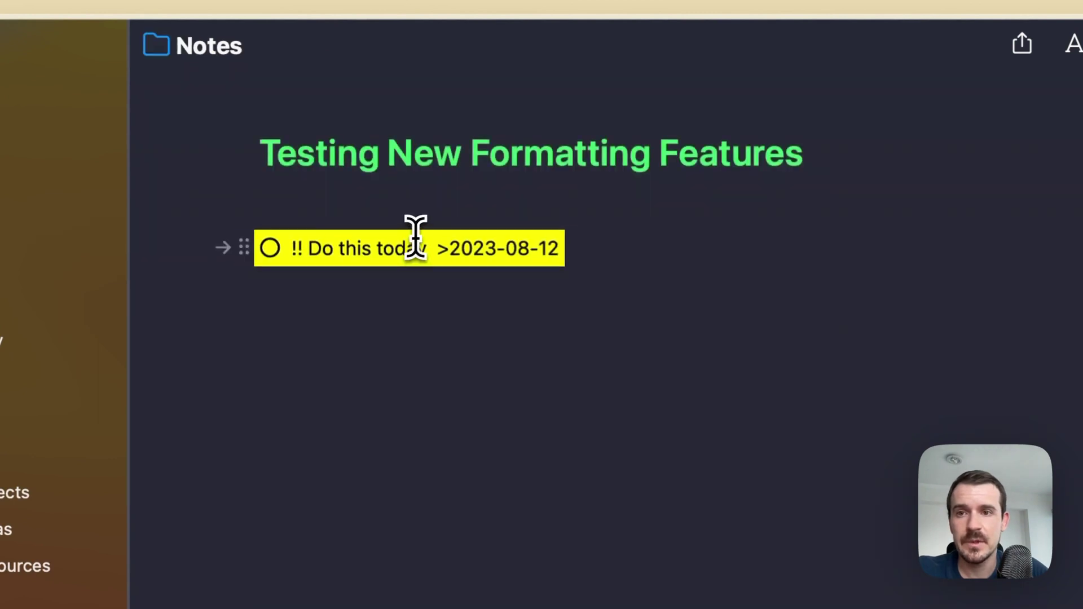
{"action": "left_click", "coordinate": [389, 218]}
{"action": "type", "text": "## Marketing"}
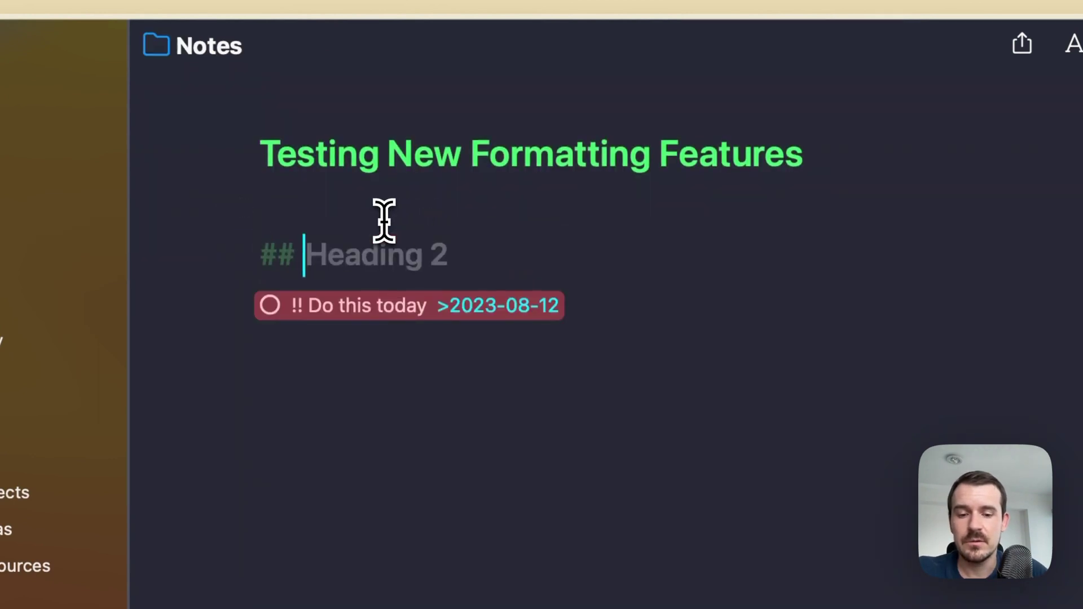
- Highlight Marketing with == markup, then open the Saturday, August 12 daily note
{"action": "left_click", "coordinate": [303, 254]}
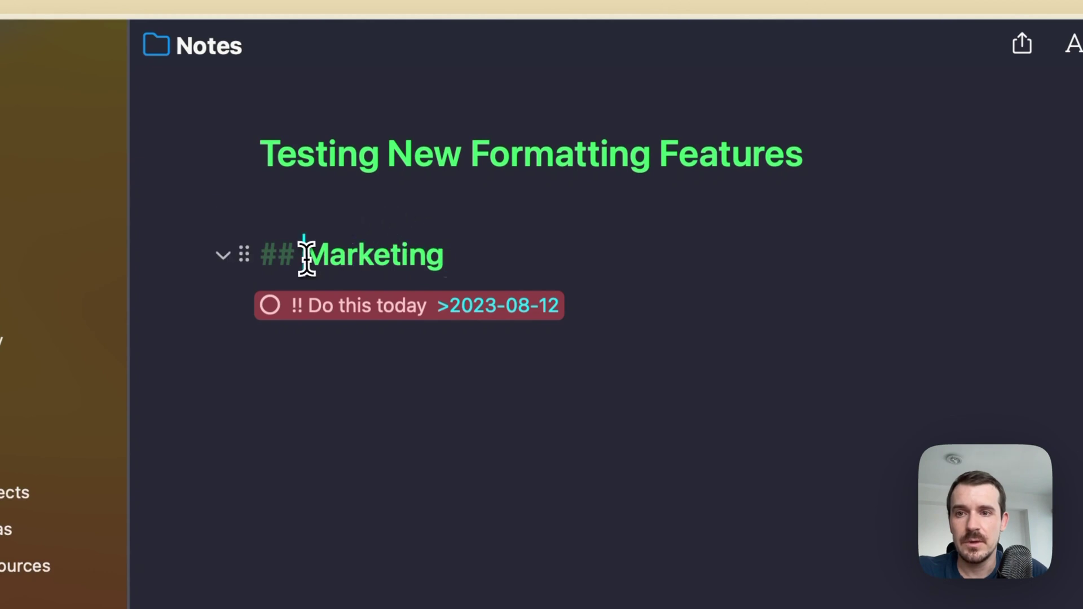
{"action": "type", "text": "=="}
{"action": "key", "text": "super+Right"}
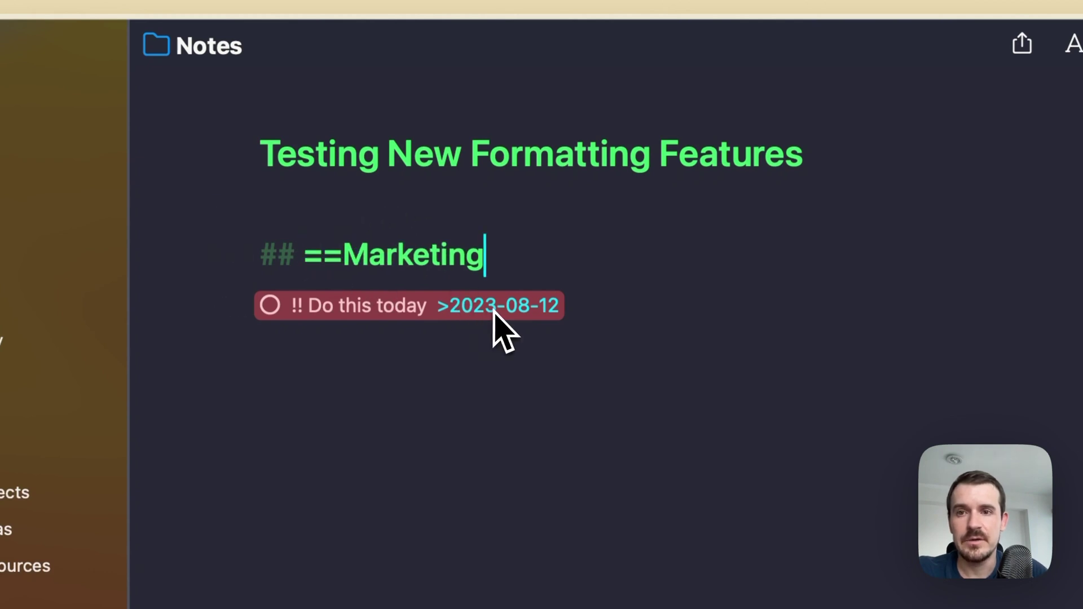
{"action": "type", "text": "=="}
{"action": "left_click", "coordinate": [597, 406]}
{"action": "key", "text": "BackSpace"}
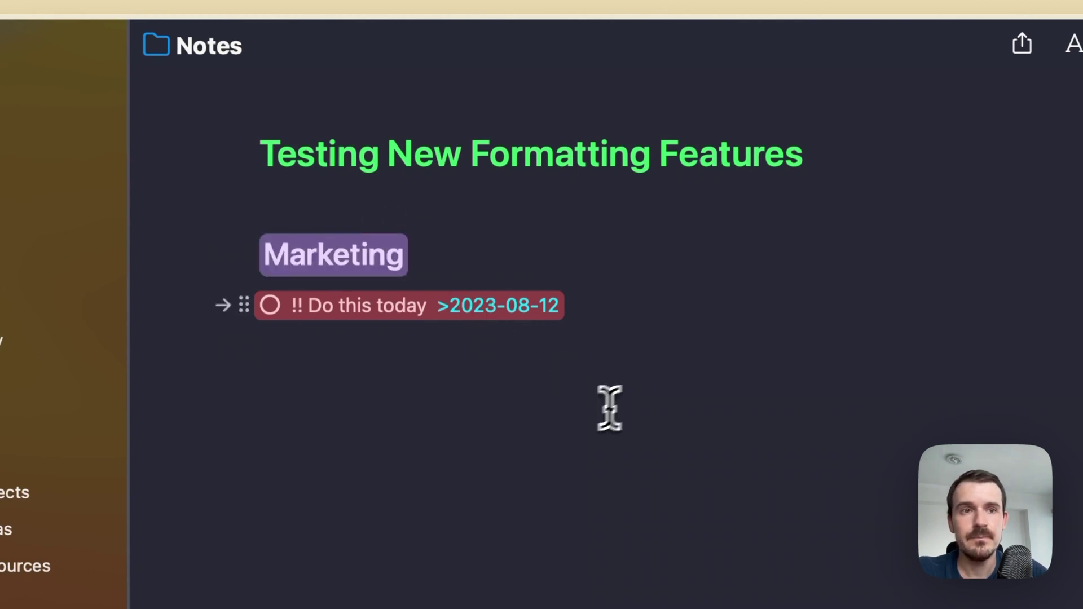
{"action": "left_click", "coordinate": [1043, 180]}
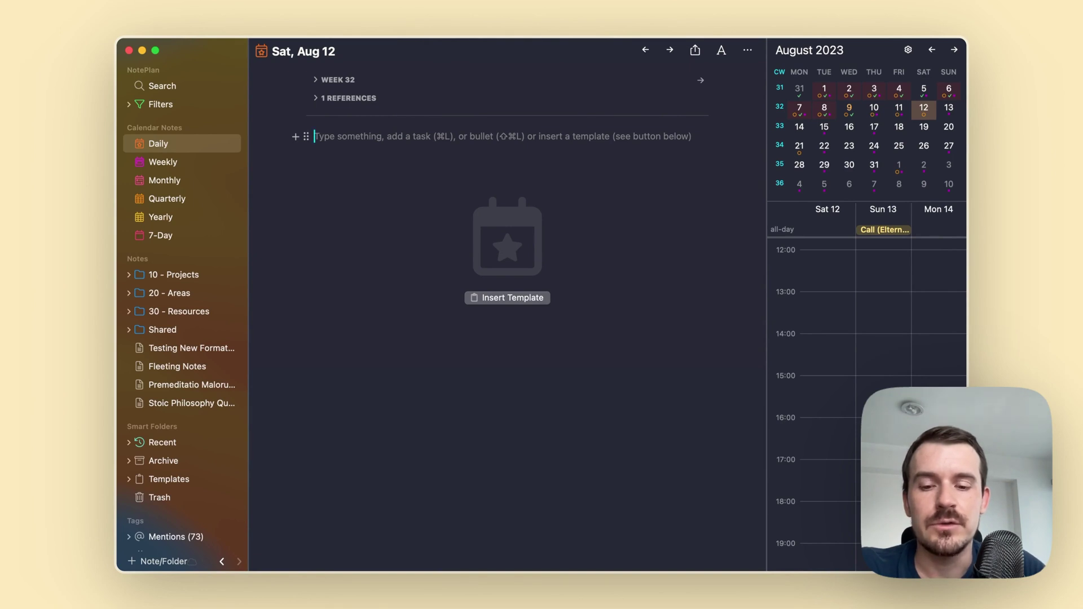
- Search 'projects' in the Command Bar, browse 10 - Projects and Web Version, then return to the // list
{"action": "key", "text": "cmd+k"}
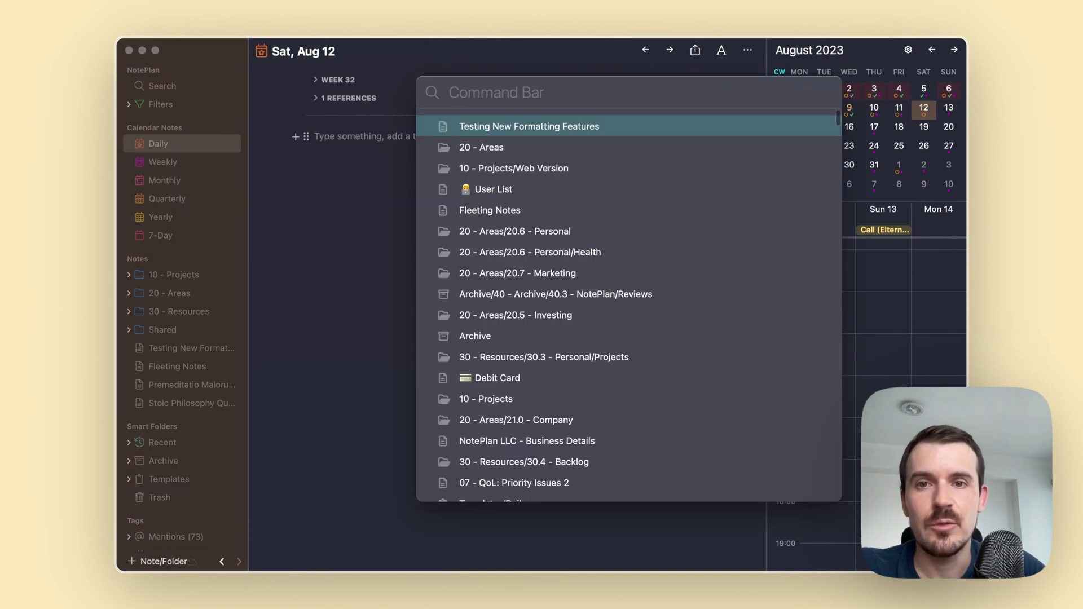
{"action": "type", "text": "project"}
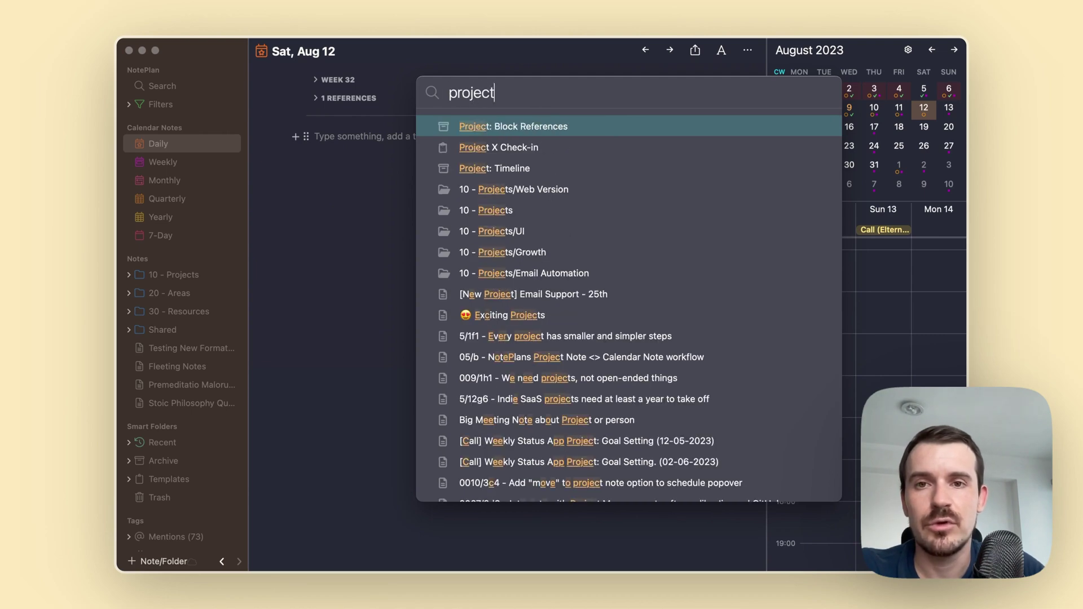
{"action": "type", "text": "s"}
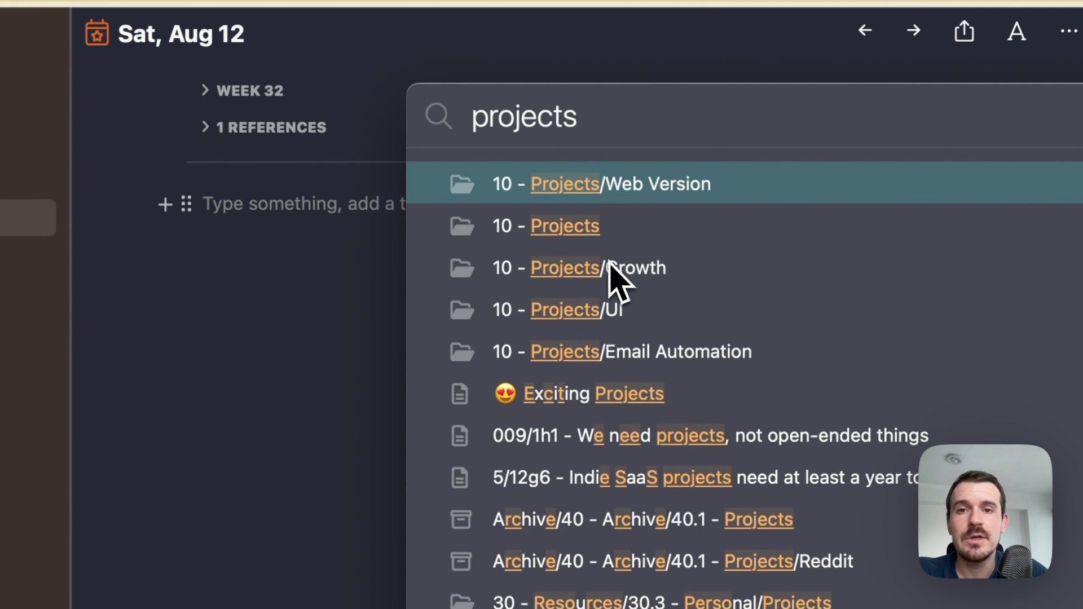
{"action": "left_click", "coordinate": [558, 232]}
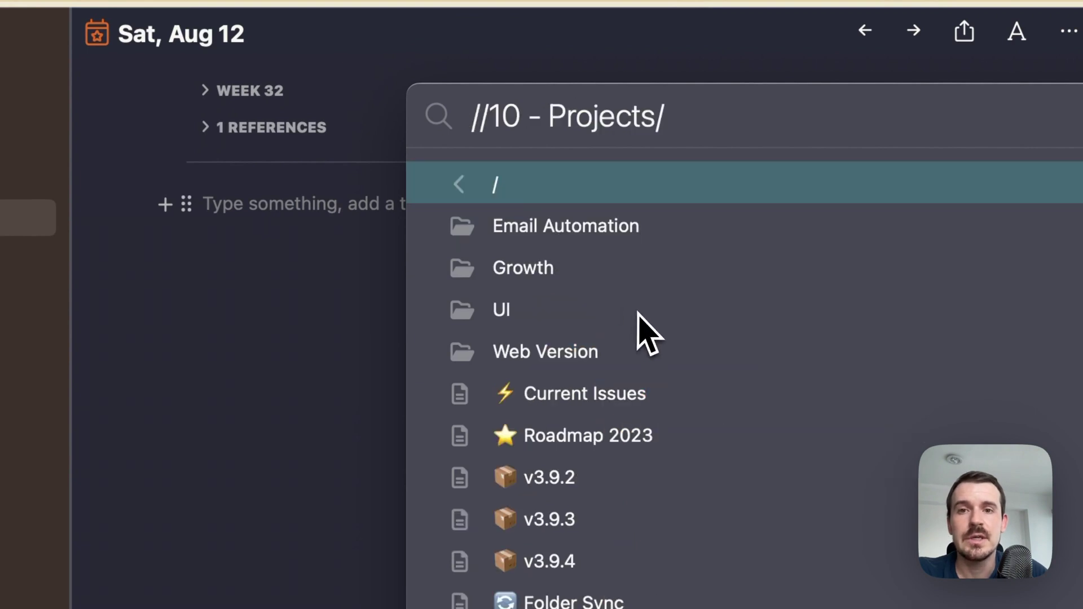
{"action": "scroll", "coordinate": [634, 395], "scroll_direction": "down", "scroll_amount": 2}
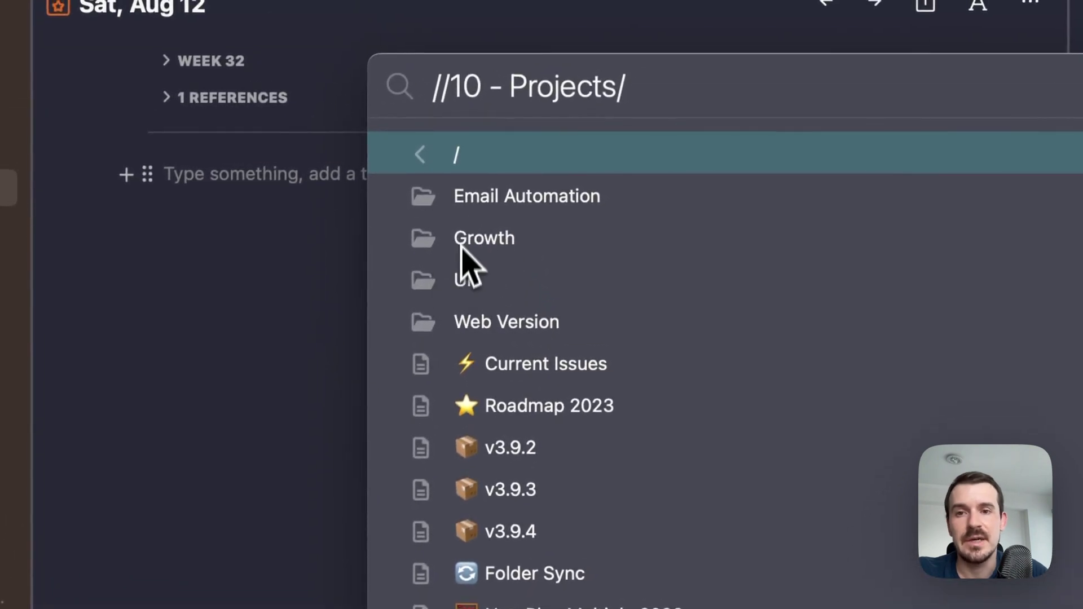
{"action": "left_click", "coordinate": [526, 329]}
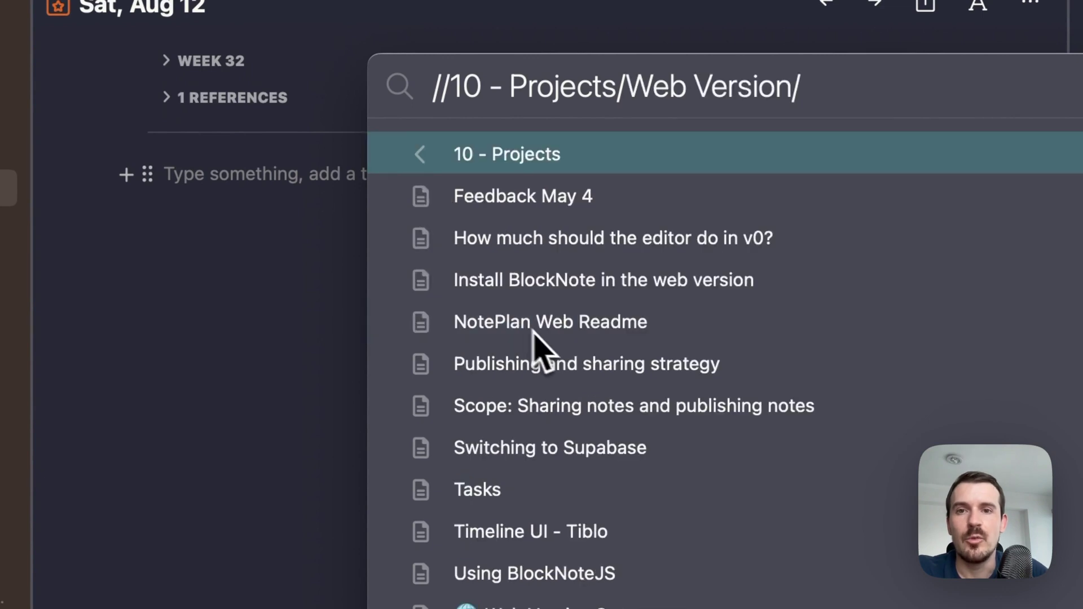
{"action": "left_click", "coordinate": [495, 164]}
{"action": "left_click", "coordinate": [477, 164]}
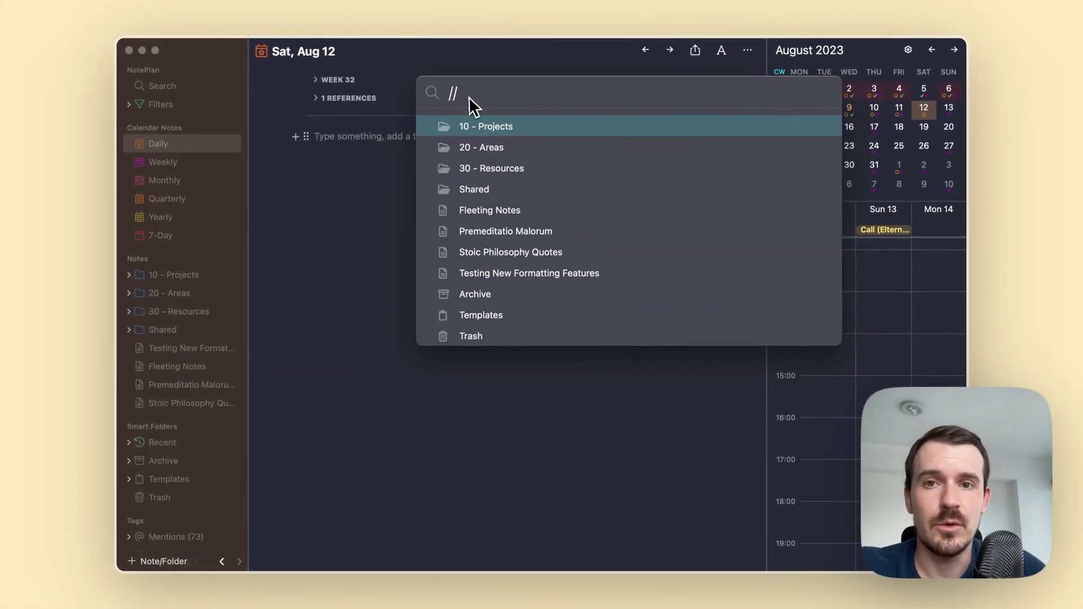
- In the Aug 12 note, type [[web version and insert the 10 - Projects/Web Version link
{"action": "left_click", "coordinate": [530, 409]}
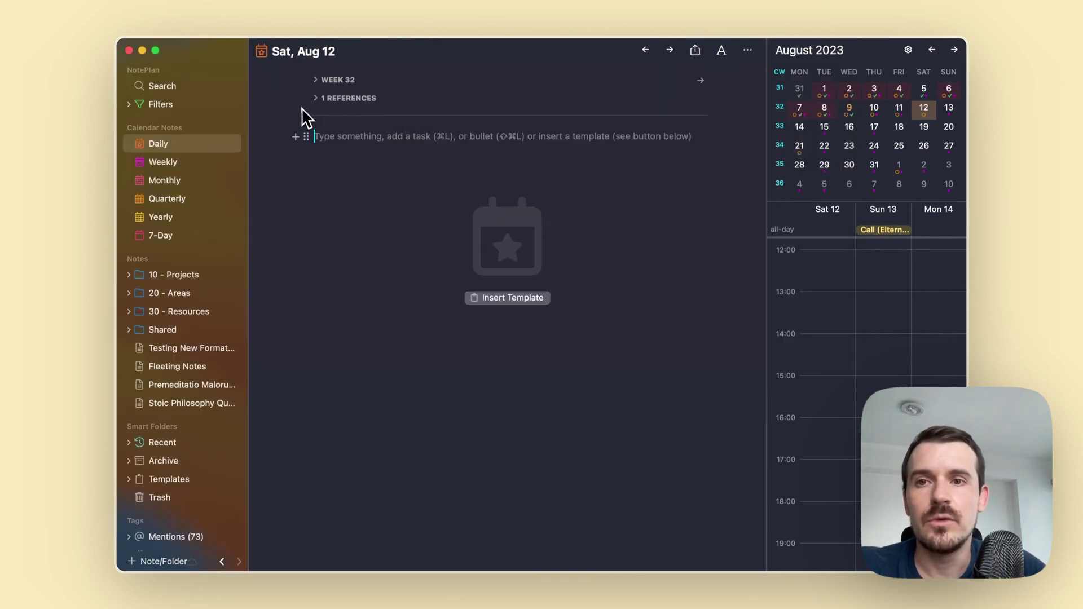
{"action": "type", "text": "[["}
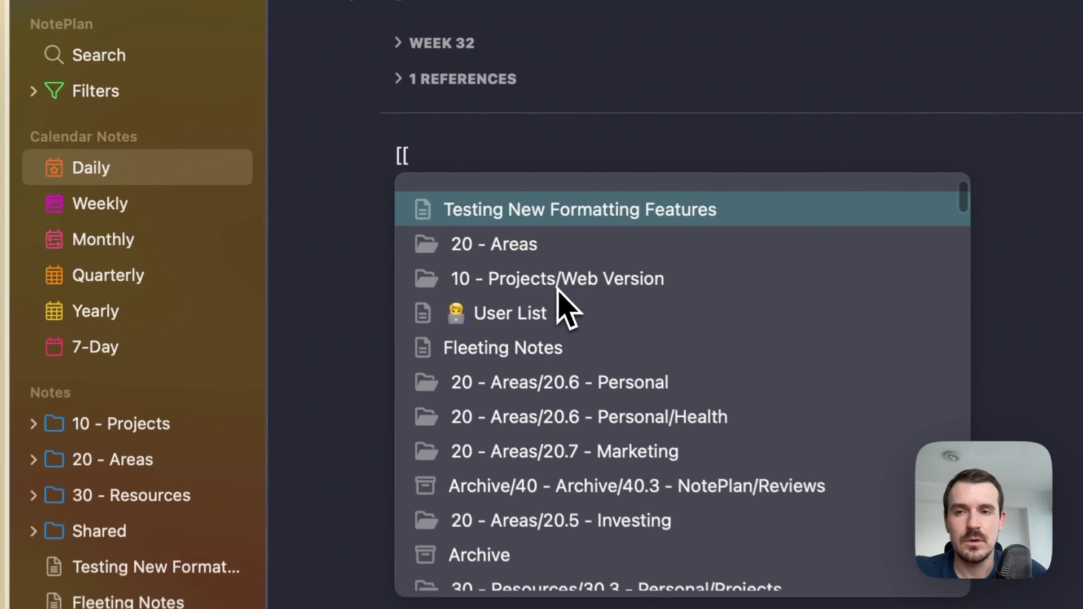
{"action": "type", "text": "w"}
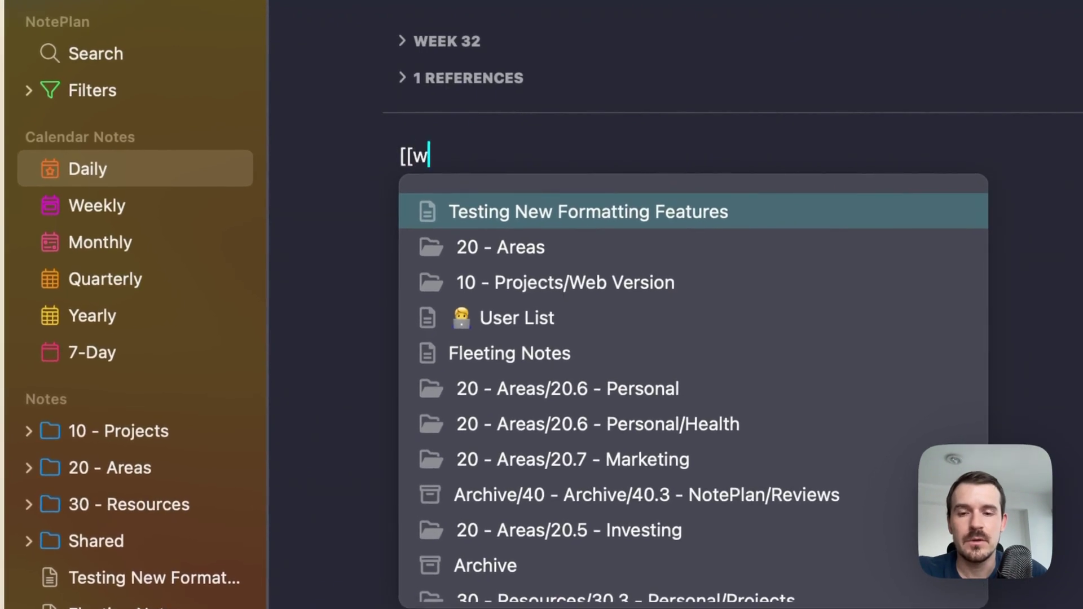
{"action": "type", "text": "eb version"}
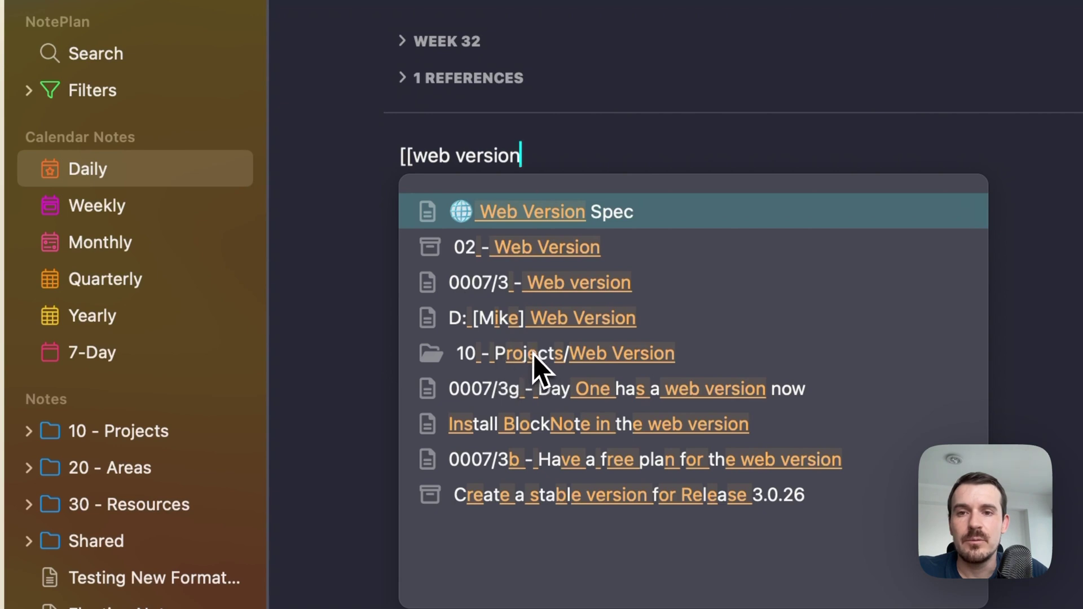
{"action": "left_click", "coordinate": [503, 355]}
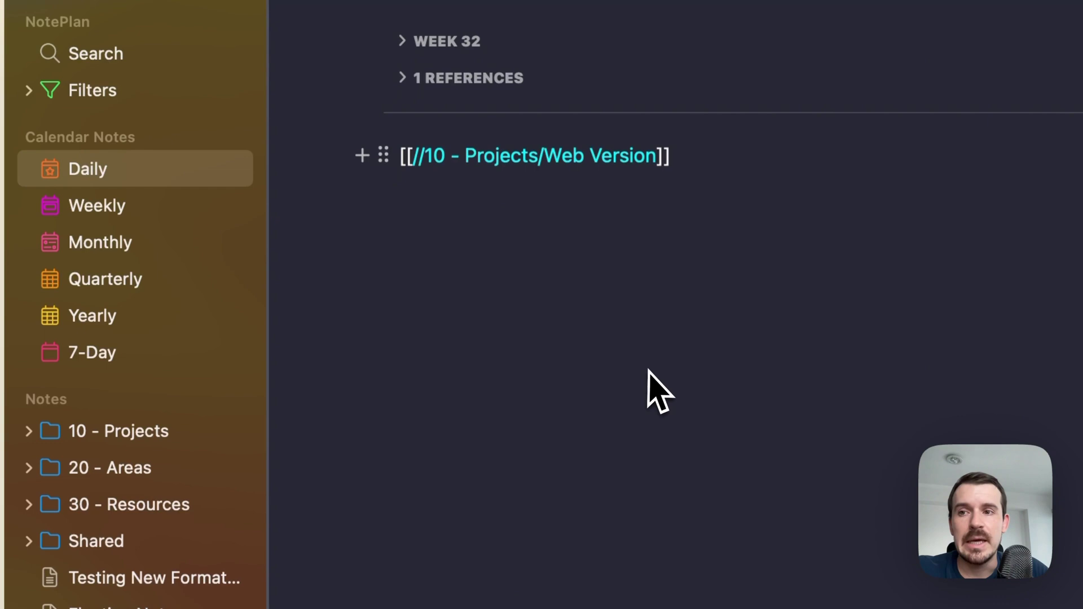
- Follow the [[//10 - Projects/Web Version]] link to reveal that folder in the sidebar
{"action": "left_click", "coordinate": [591, 173]}
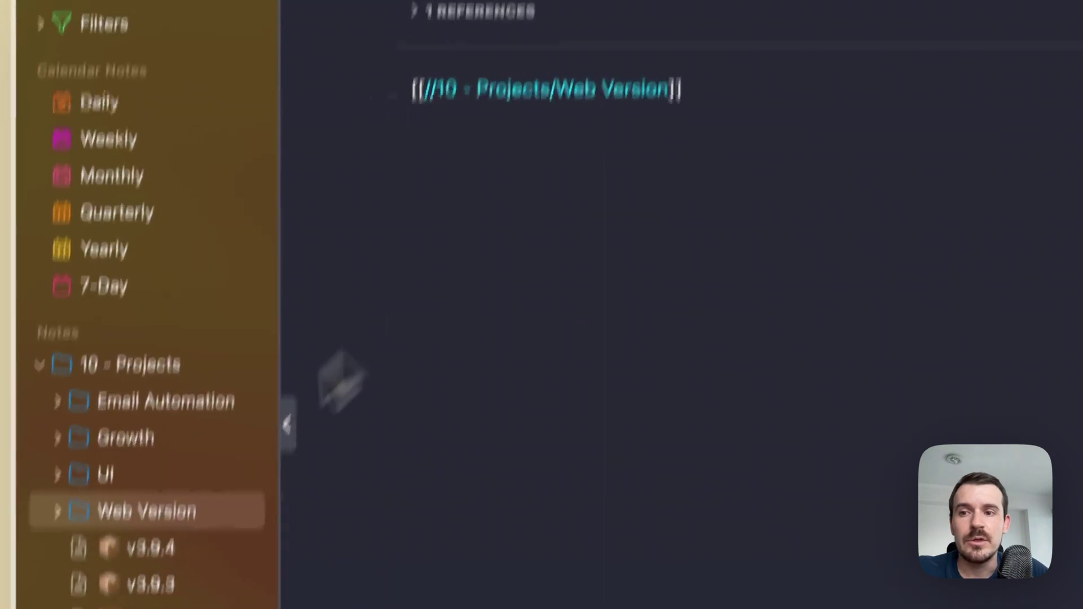
{"action": "scroll", "coordinate": [153, 405], "scroll_direction": "down", "scroll_amount": 3}
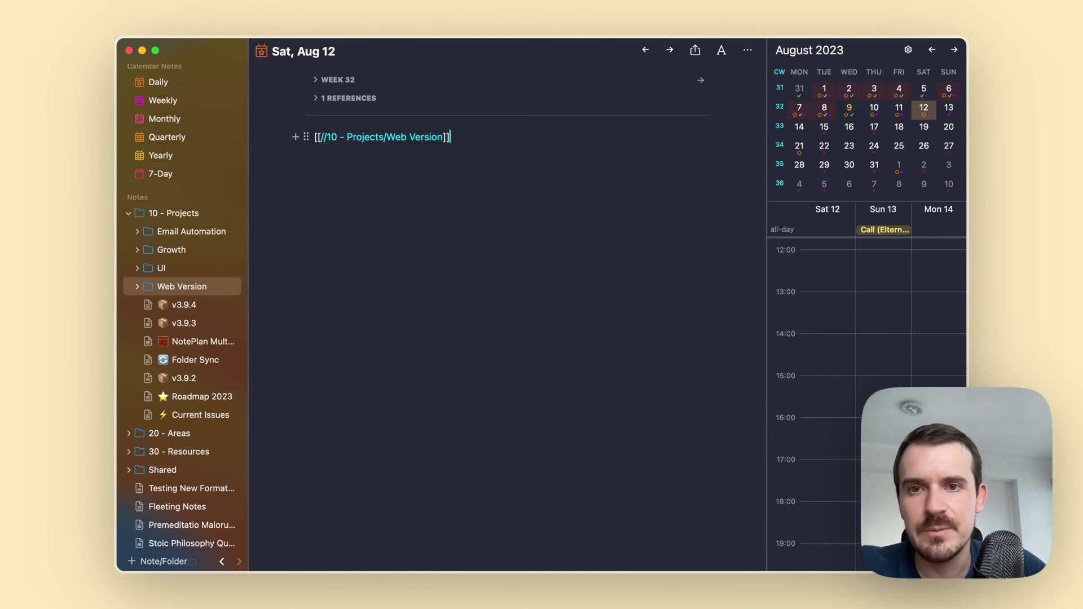
{"action": "key", "text": "super+Tab"}
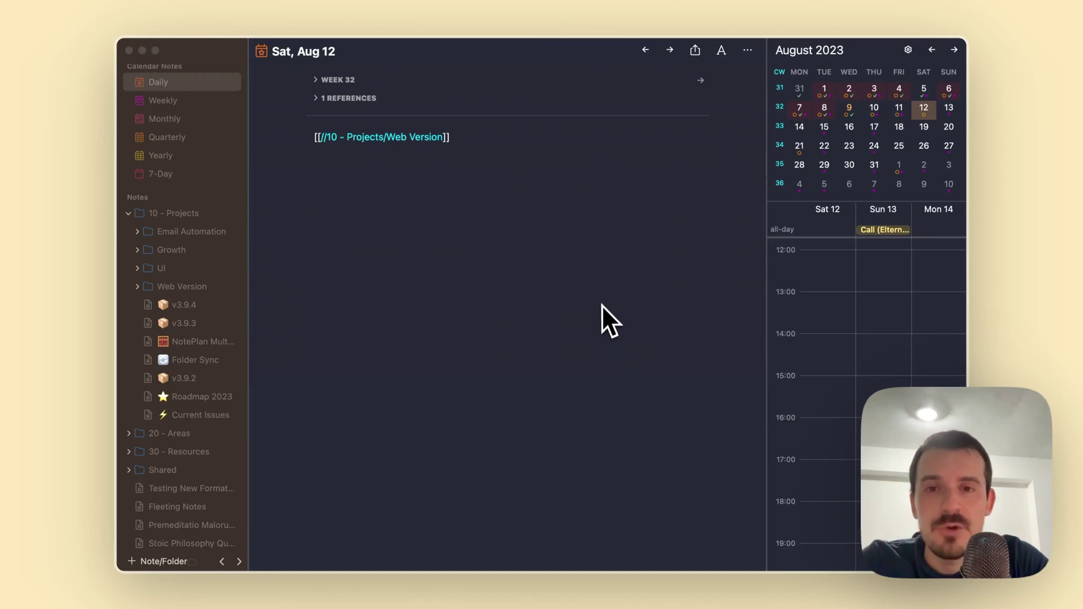
{"action": "left_click", "coordinate": [602, 307]}
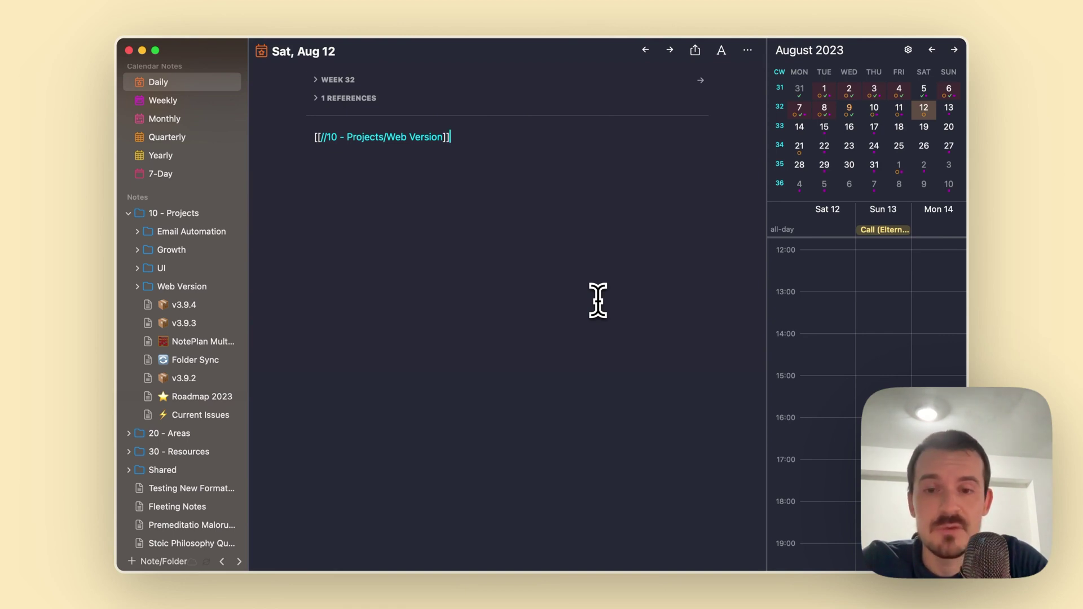
- In Preferences > Themes, find the Orange theme and choose Copy & Customize
{"action": "key", "text": "super+comma"}
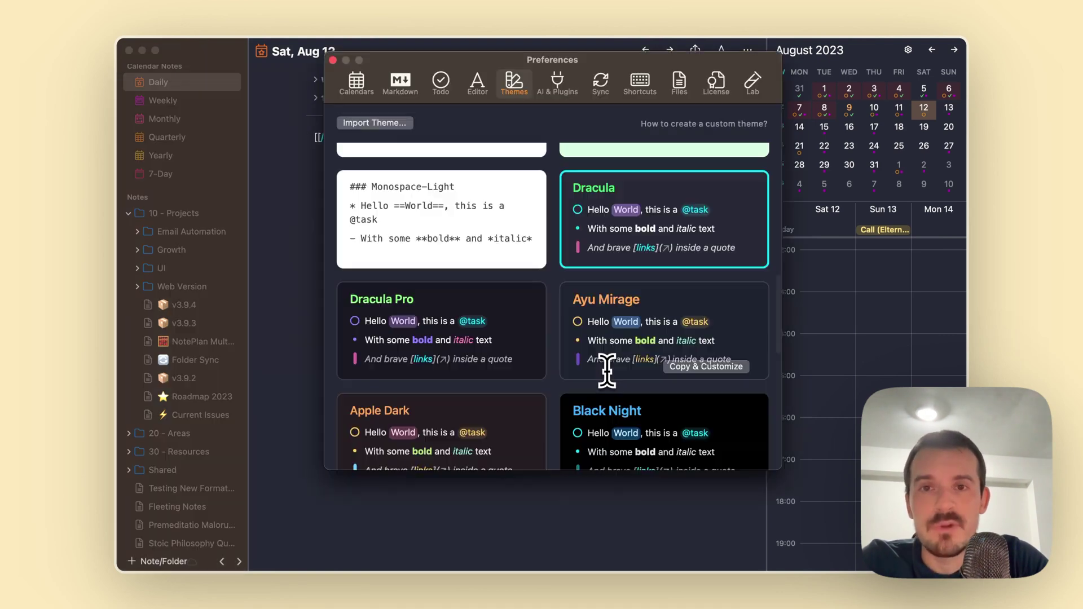
{"action": "scroll", "coordinate": [592, 316], "scroll_direction": "up", "scroll_amount": 4}
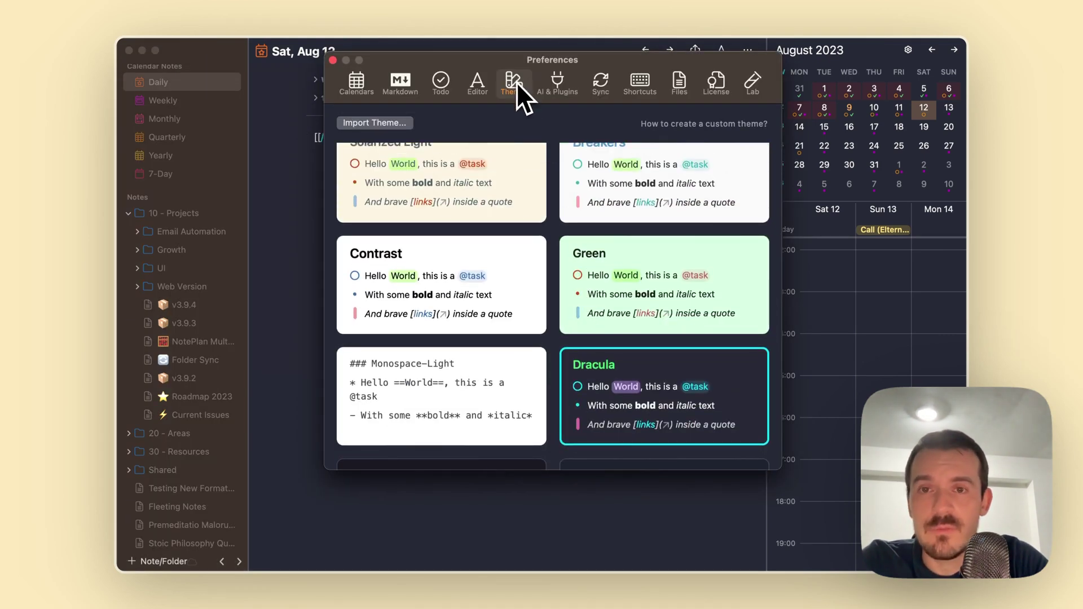
{"action": "scroll", "coordinate": [549, 286], "scroll_direction": "down", "scroll_amount": 3}
{"action": "scroll", "coordinate": [550, 289], "scroll_direction": "up", "scroll_amount": 4}
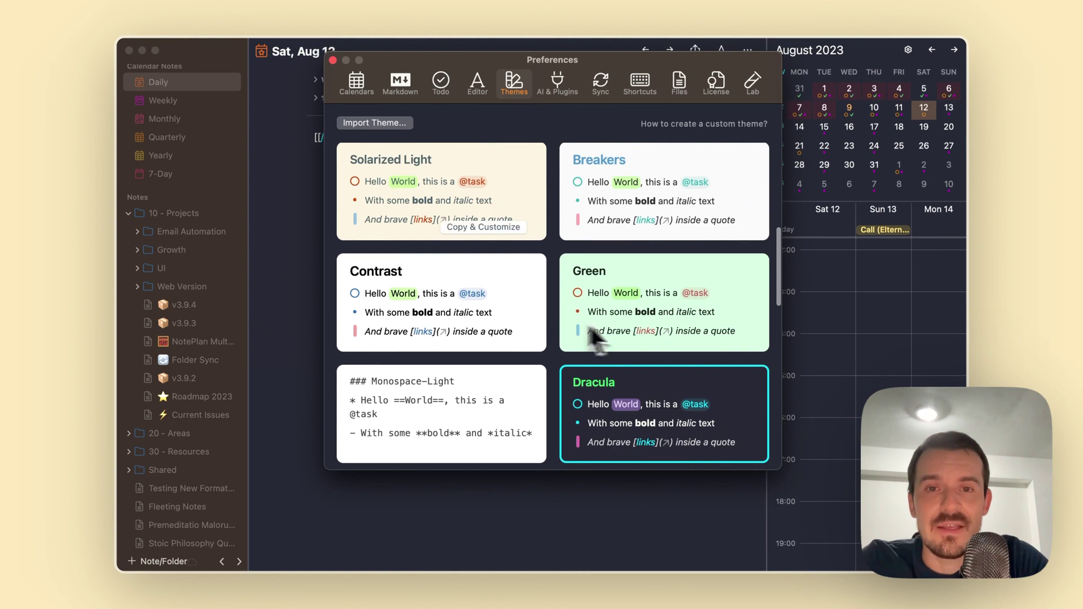
{"action": "scroll", "coordinate": [577, 399], "scroll_direction": "up", "scroll_amount": 3}
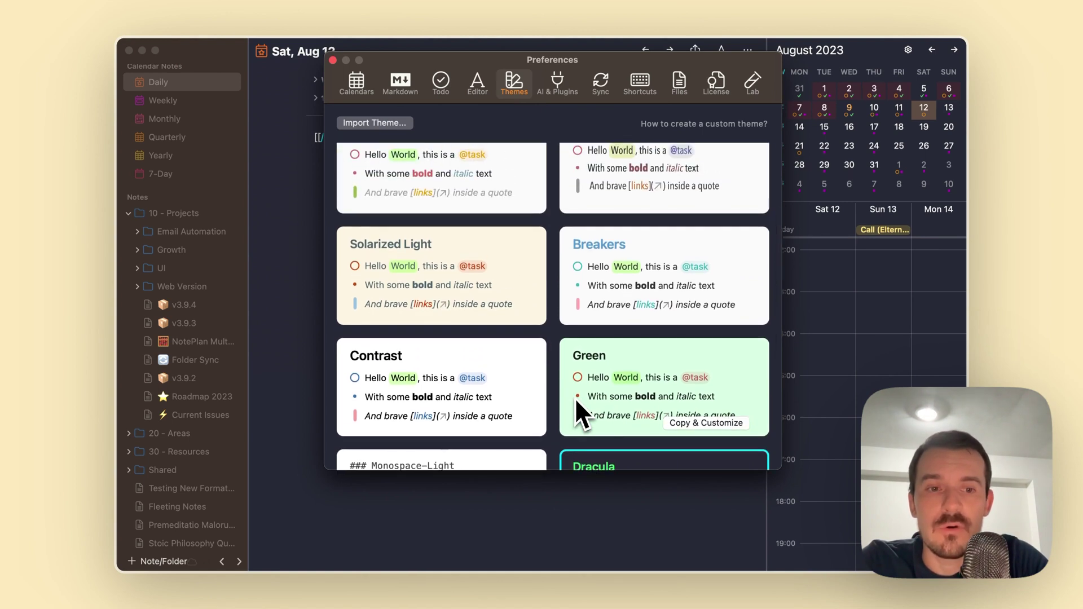
{"action": "scroll", "coordinate": [614, 292], "scroll_direction": "up", "scroll_amount": 10}
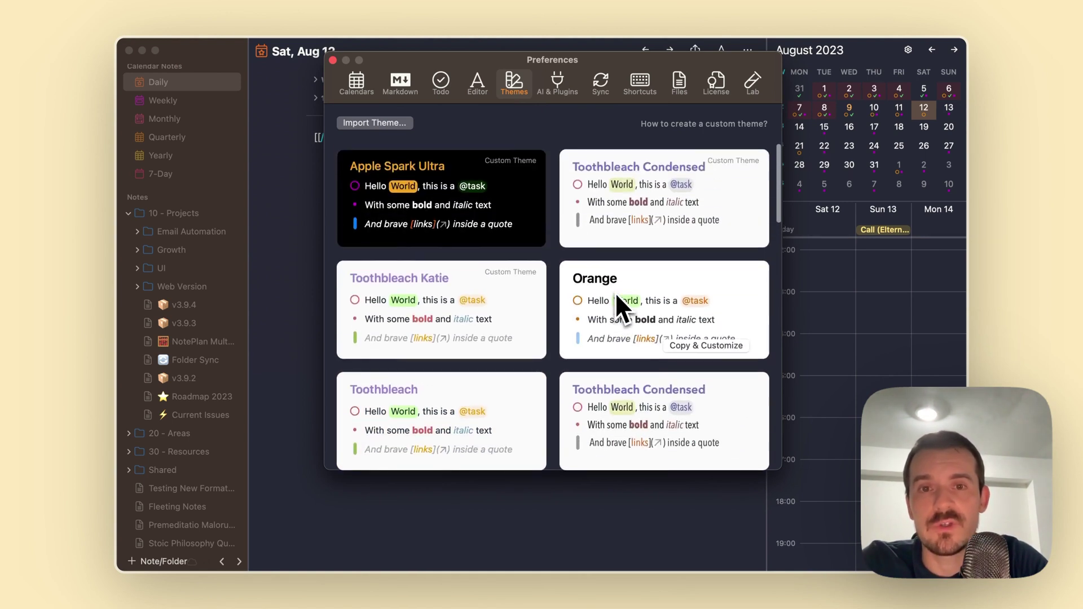
{"action": "scroll", "coordinate": [622, 312], "scroll_direction": "down", "scroll_amount": 2}
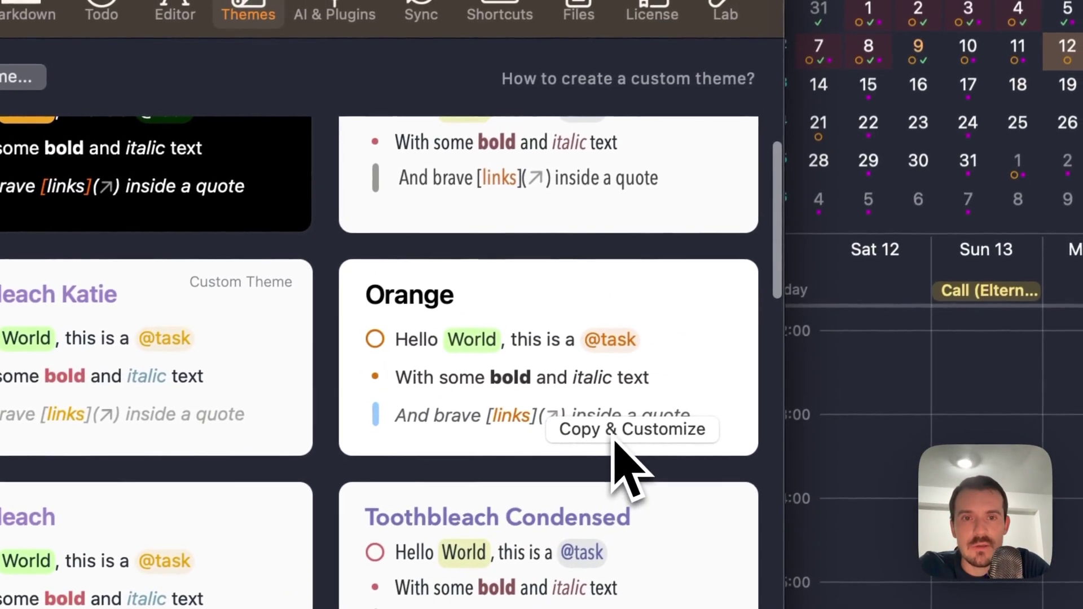
{"action": "left_click", "coordinate": [657, 439]}
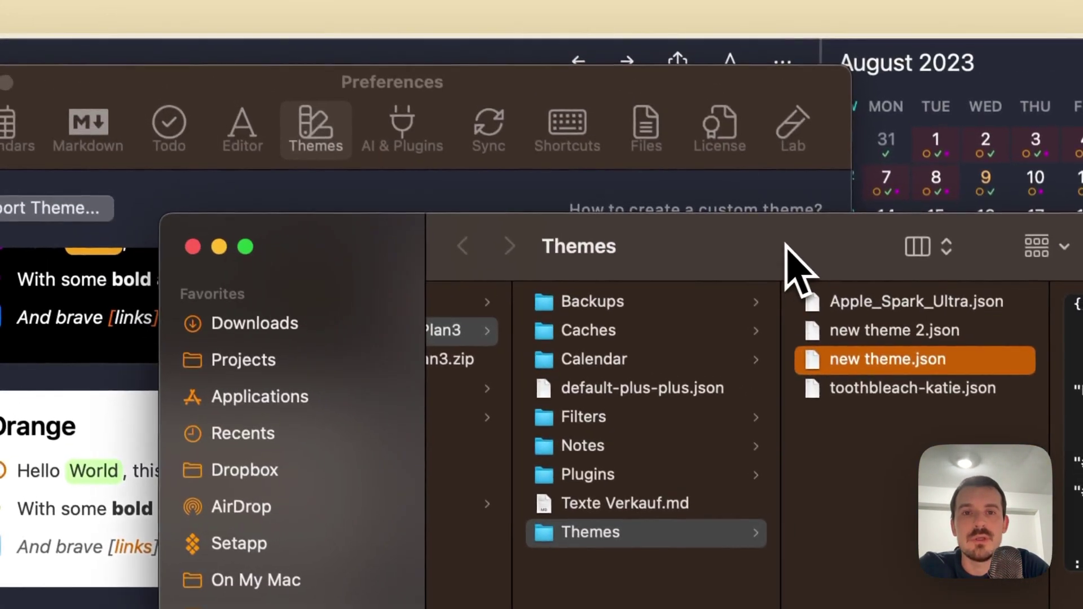
- Move the Finder window aside and bring up Open With for new theme.json
{"action": "left_click_drag", "start_coordinate": [730, 127], "coordinate": [402, 181]}
{"action": "left_click_drag", "start_coordinate": [462, 290], "coordinate": [367, 321]}
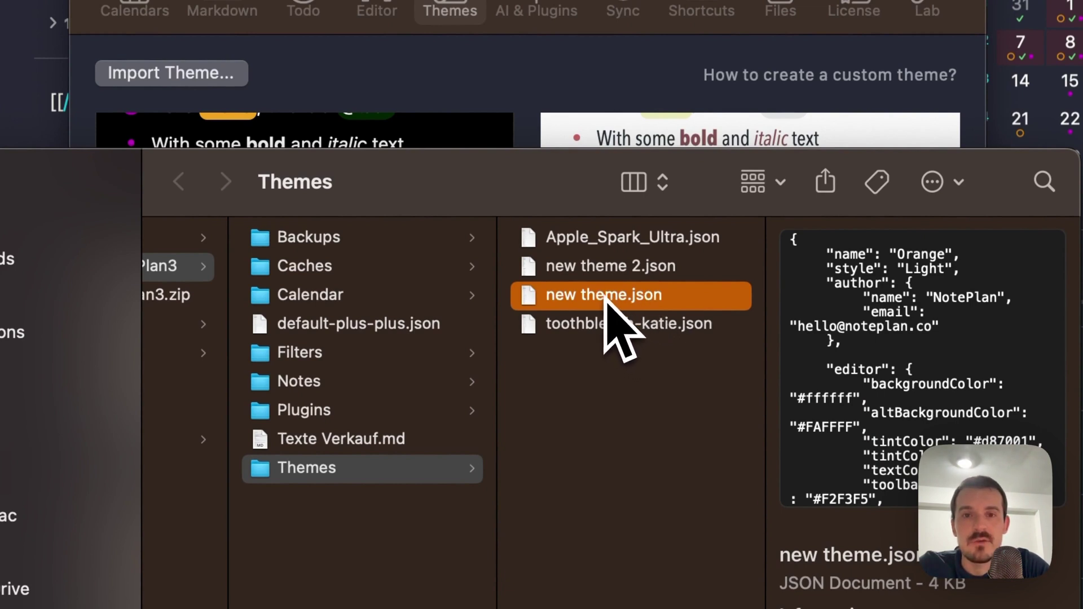
{"action": "right_click", "coordinate": [605, 297]}
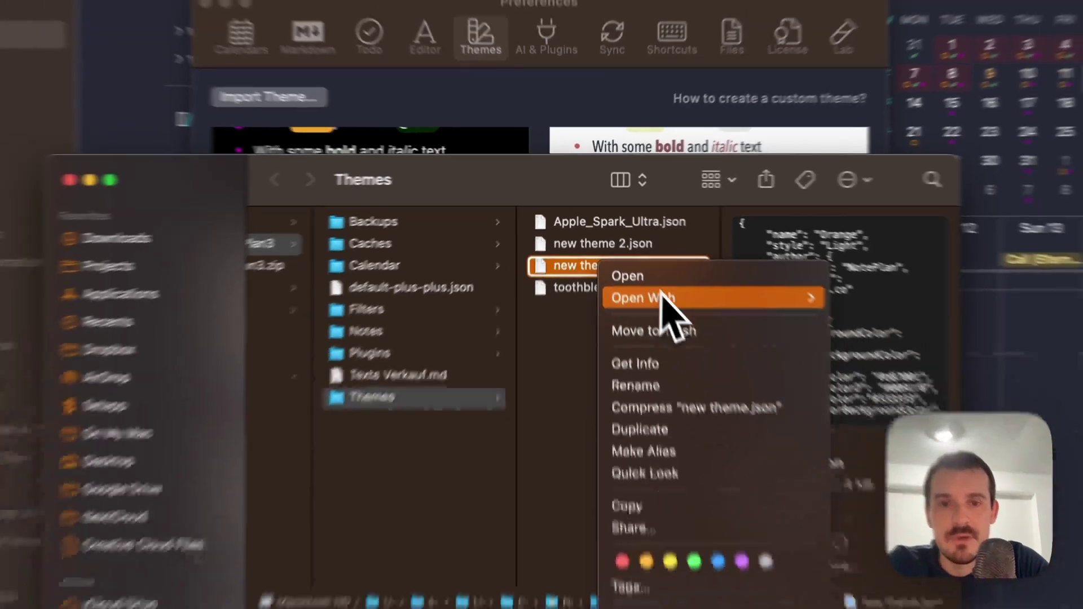
{"action": "mouse_move", "coordinate": [666, 338]}
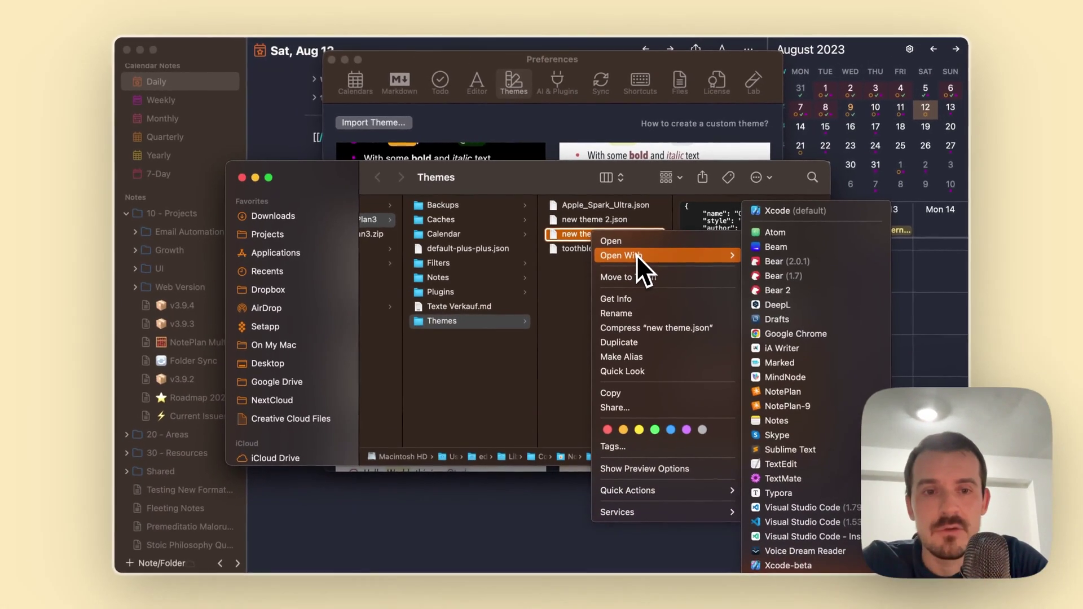
- Open new theme.json in TextEdit and expand the window to full screen
{"action": "left_click", "coordinate": [797, 473]}
{"action": "left_click_drag", "start_coordinate": [591, 300], "coordinate": [702, 424]}
{"action": "left_click_drag", "start_coordinate": [312, 39], "coordinate": [273, 56]}
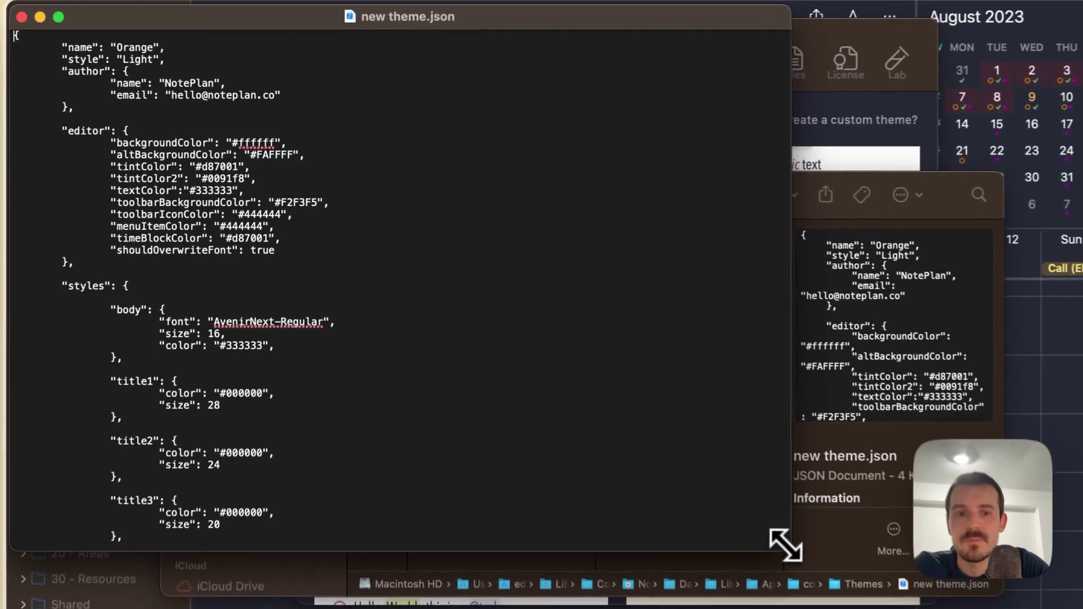
{"action": "double_click", "coordinate": [784, 544]}
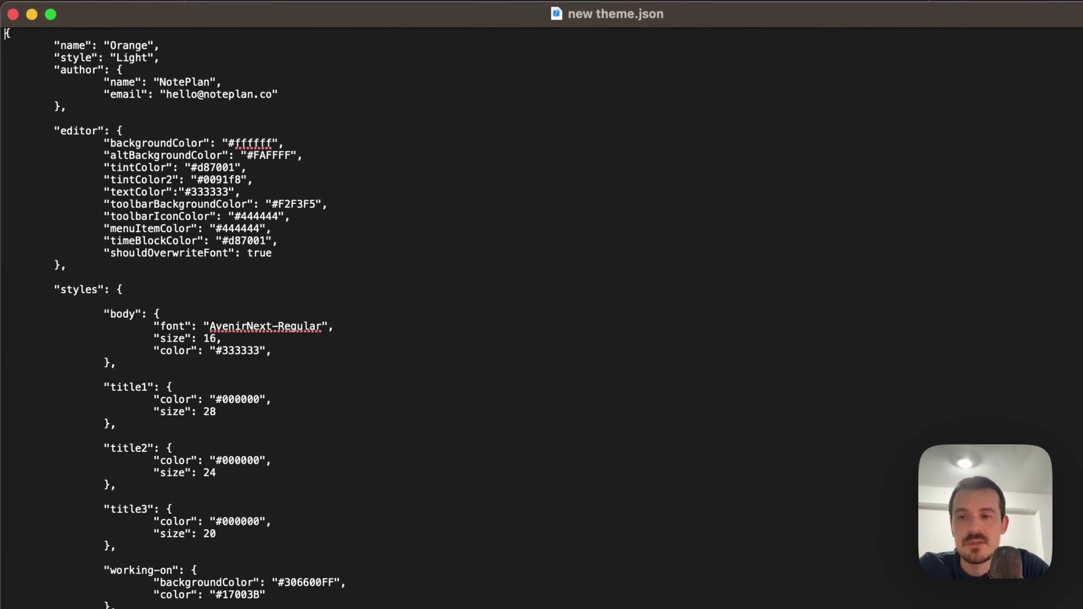
- Inspect the title3 and flagged-1 style names and the #22D04023 background colour value
{"action": "scroll", "coordinate": [660, 551], "scroll_direction": "down", "scroll_amount": 5}
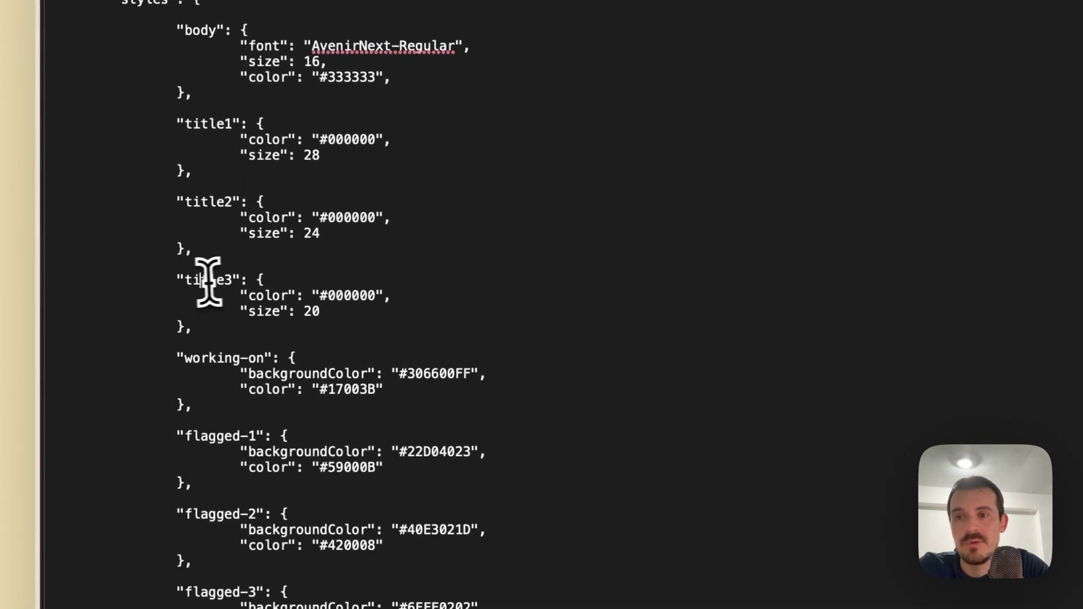
{"action": "left_click_drag", "start_coordinate": [202, 280], "coordinate": [216, 281]}
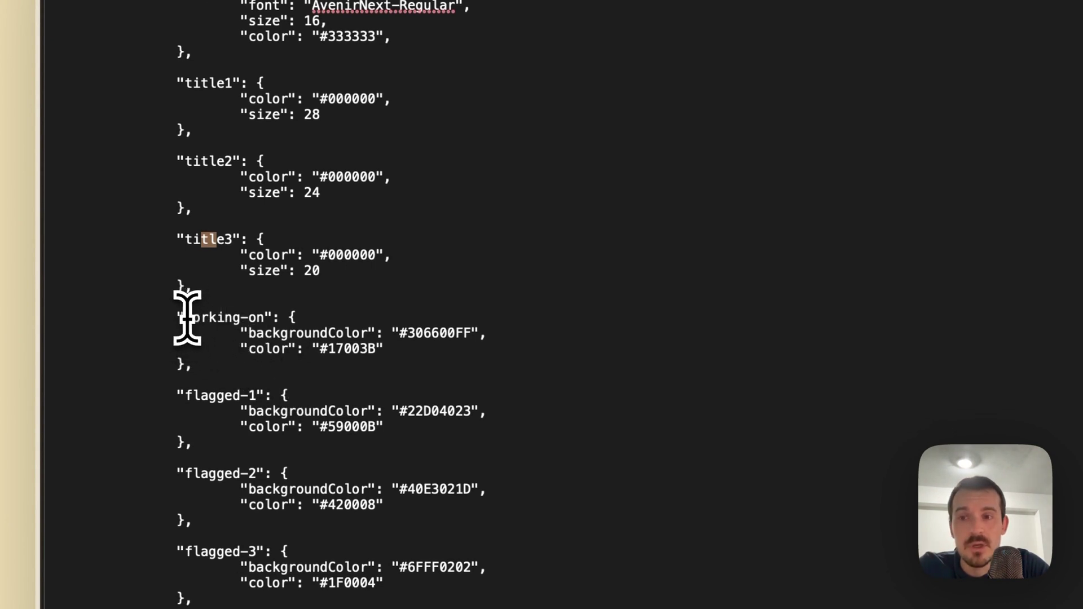
{"action": "left_click_drag", "start_coordinate": [205, 317], "coordinate": [264, 317]}
{"action": "left_click_drag", "start_coordinate": [193, 395], "coordinate": [256, 395]}
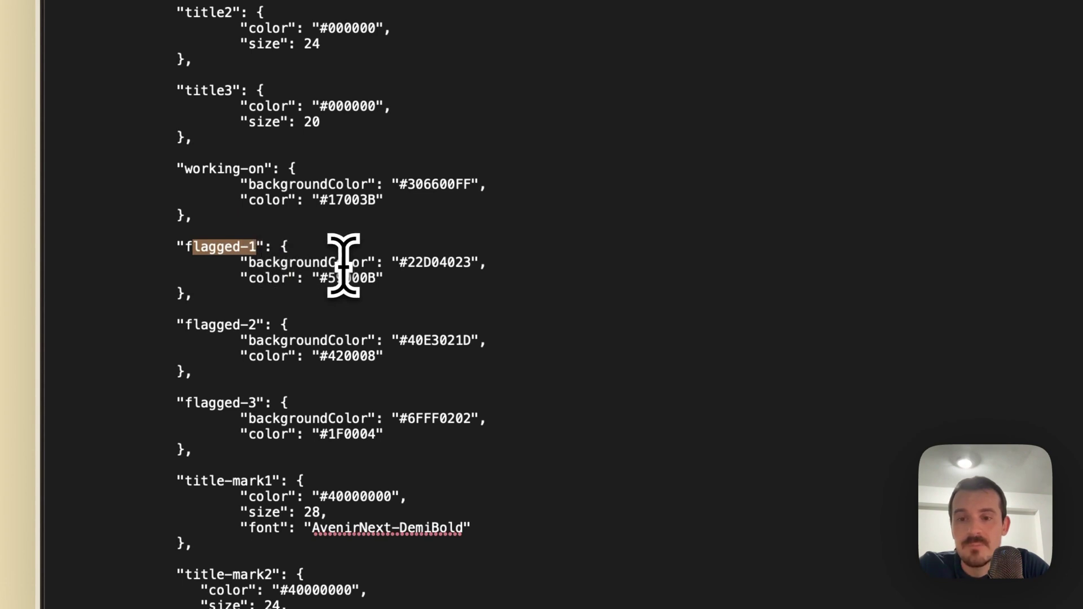
{"action": "left_click", "coordinate": [261, 282]}
{"action": "left_click_drag", "start_coordinate": [261, 282], "coordinate": [275, 281]}
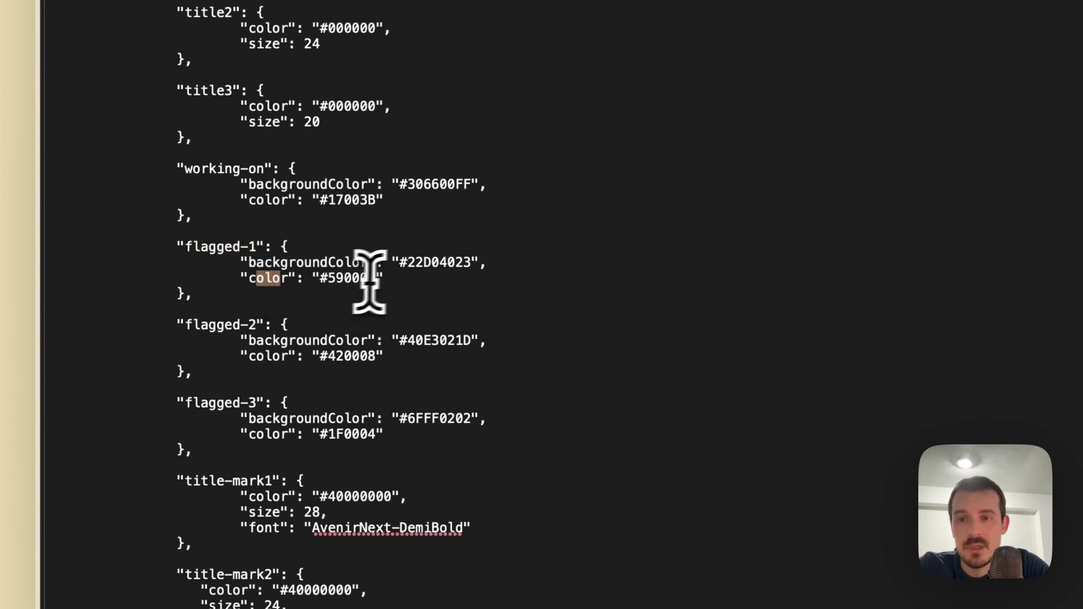
{"action": "left_click_drag", "start_coordinate": [415, 263], "coordinate": [464, 262]}
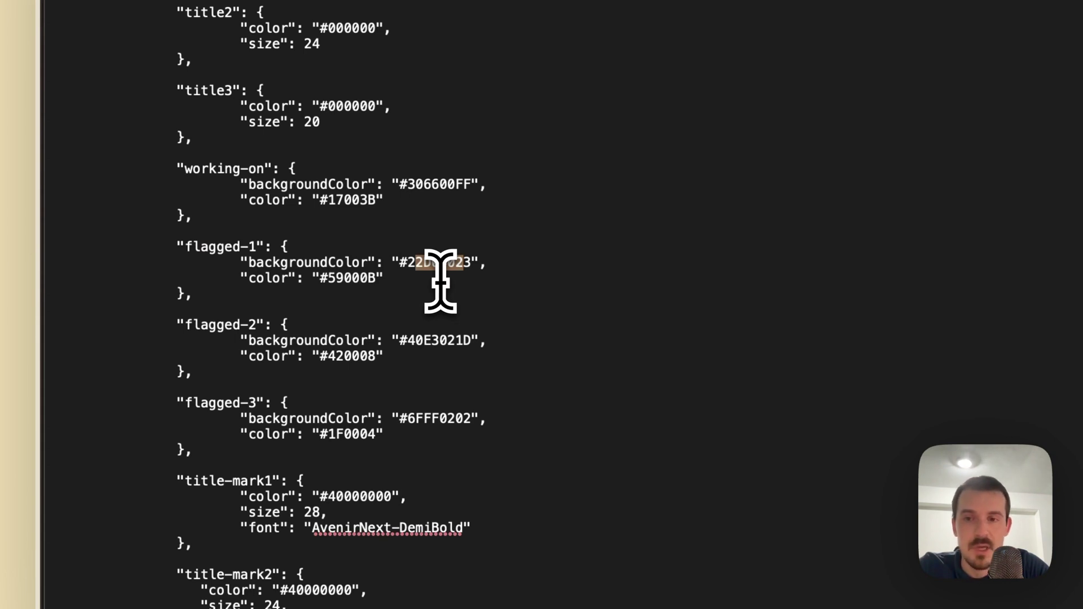
{"action": "left_click_drag", "start_coordinate": [440, 280], "coordinate": [423, 263]}
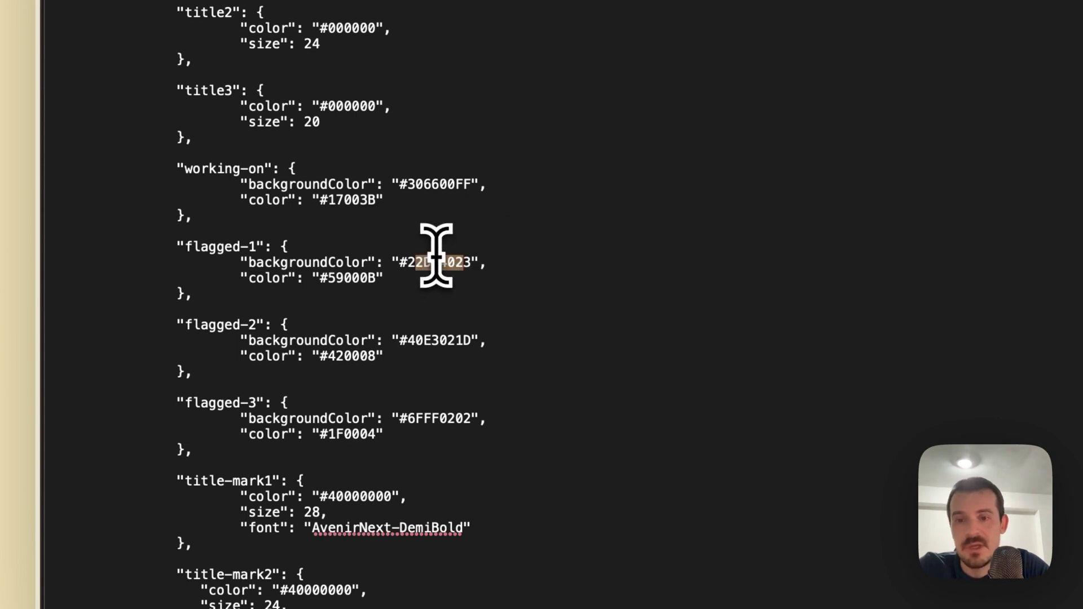
- Rename the theme from Orange to 'Orange Changed' and save the file
{"action": "scroll", "coordinate": [248, 192], "scroll_direction": "up", "scroll_amount": 8}
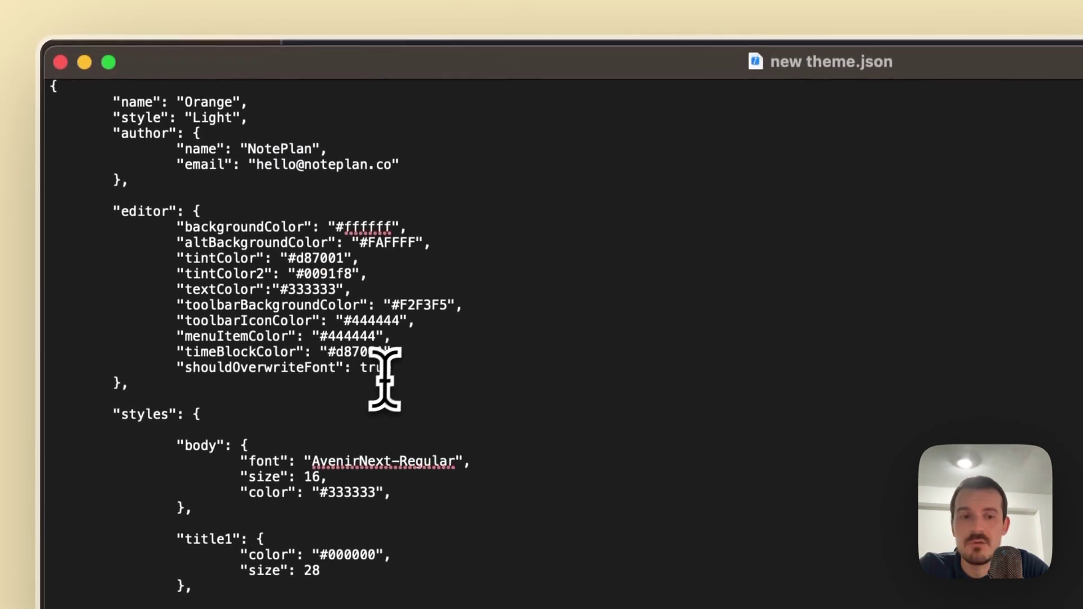
{"action": "left_click", "coordinate": [236, 103]}
{"action": "type", "text": "Changed"}
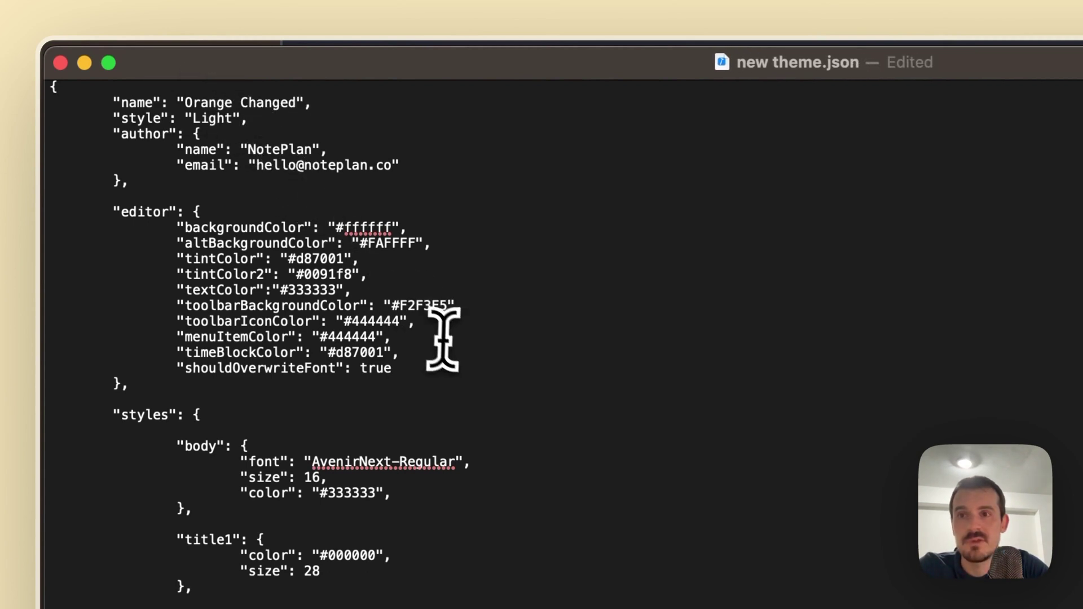
{"action": "key", "text": "super+s"}
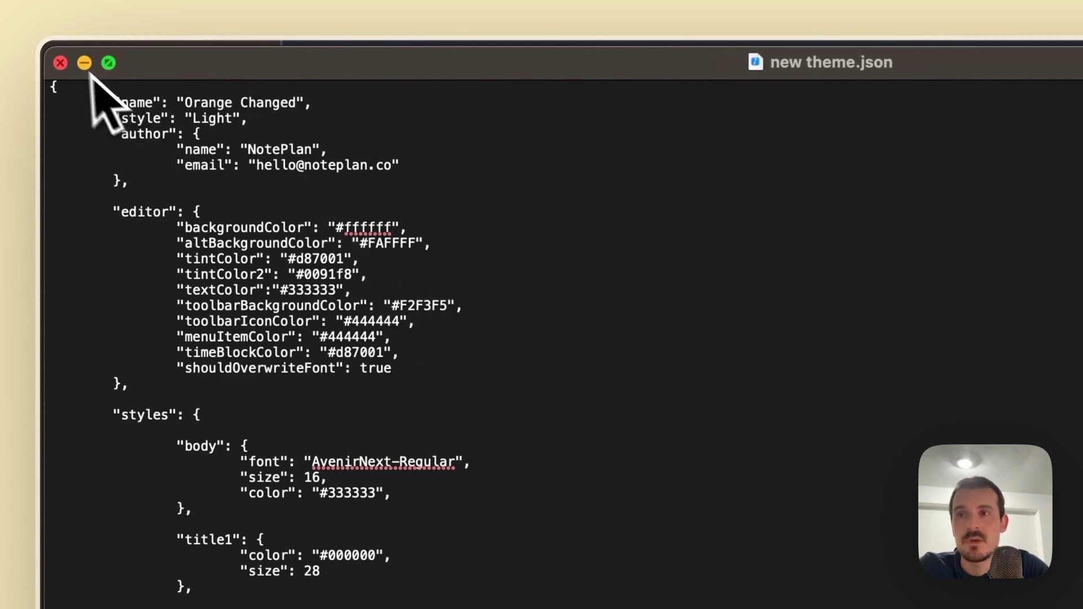
- Close TextEdit, reload the Themes list, apply Orange Changed, and open the custom-theme guide
{"action": "left_click", "coordinate": [60, 63]}
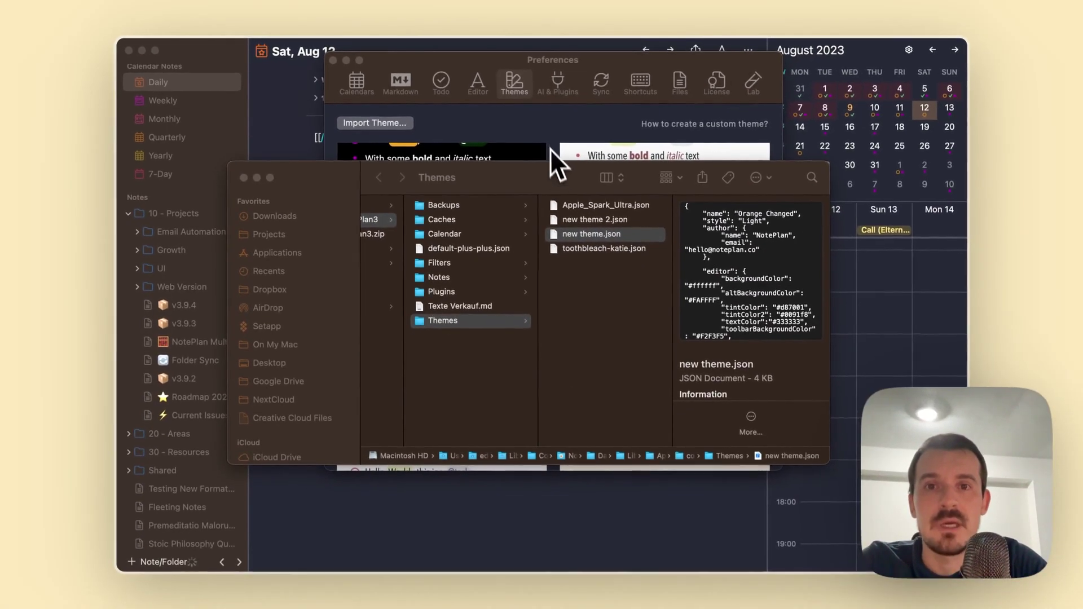
{"action": "left_click", "coordinate": [547, 131]}
{"action": "left_click", "coordinate": [556, 93]}
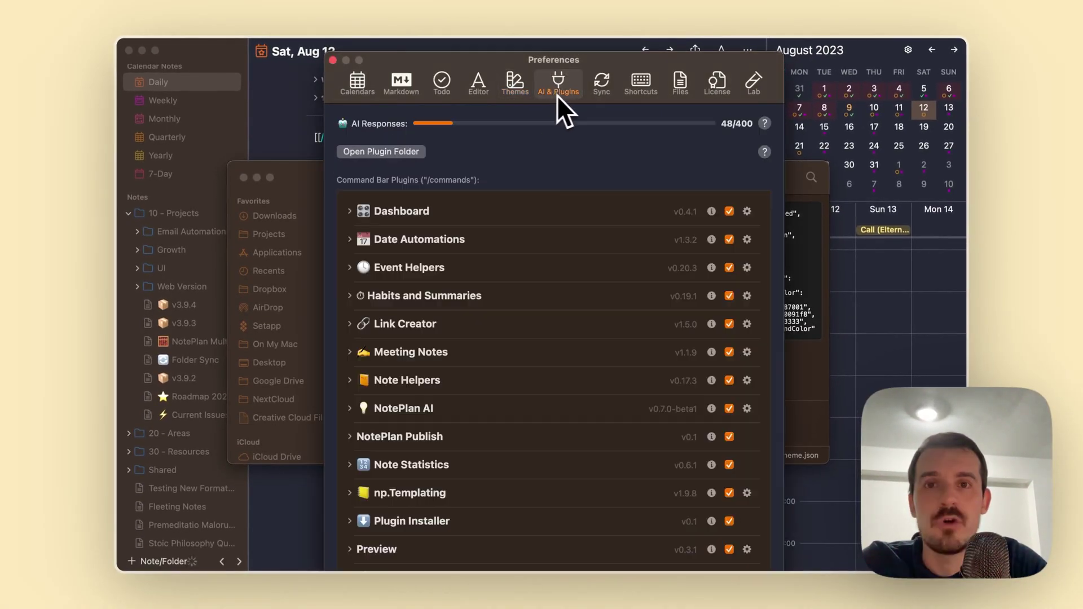
{"action": "left_click", "coordinate": [515, 92]}
{"action": "scroll", "coordinate": [558, 211], "scroll_direction": "up", "scroll_amount": 2}
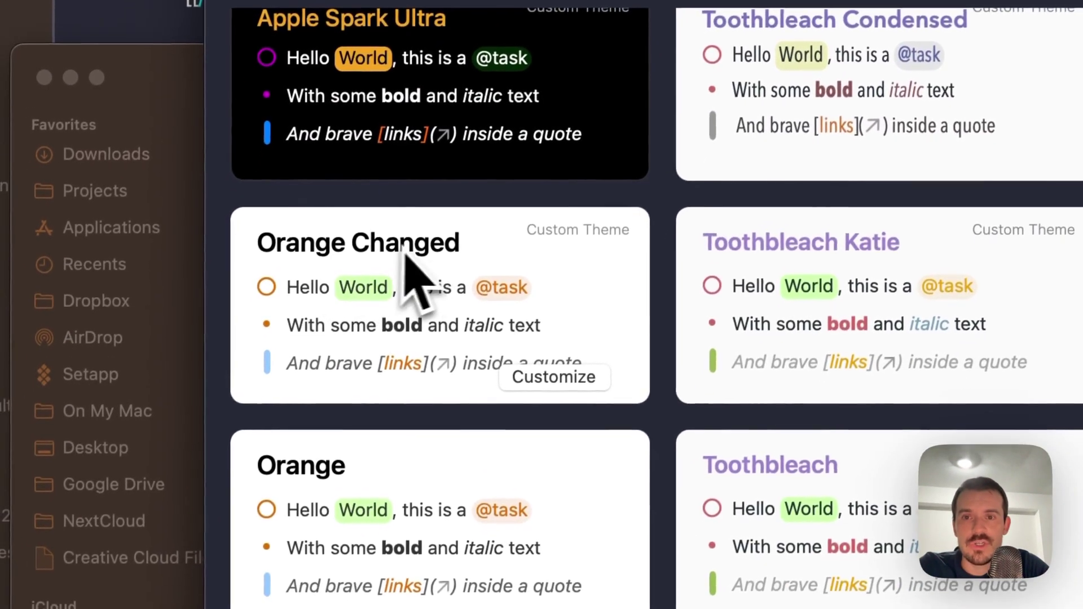
{"action": "left_click", "coordinate": [428, 259]}
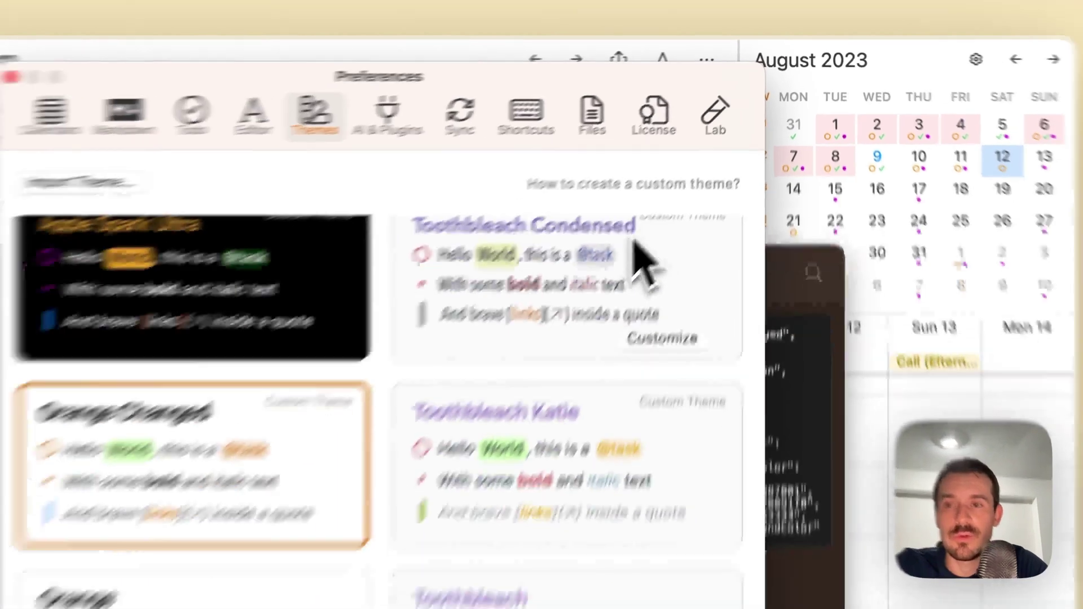
{"action": "left_click", "coordinate": [656, 221]}
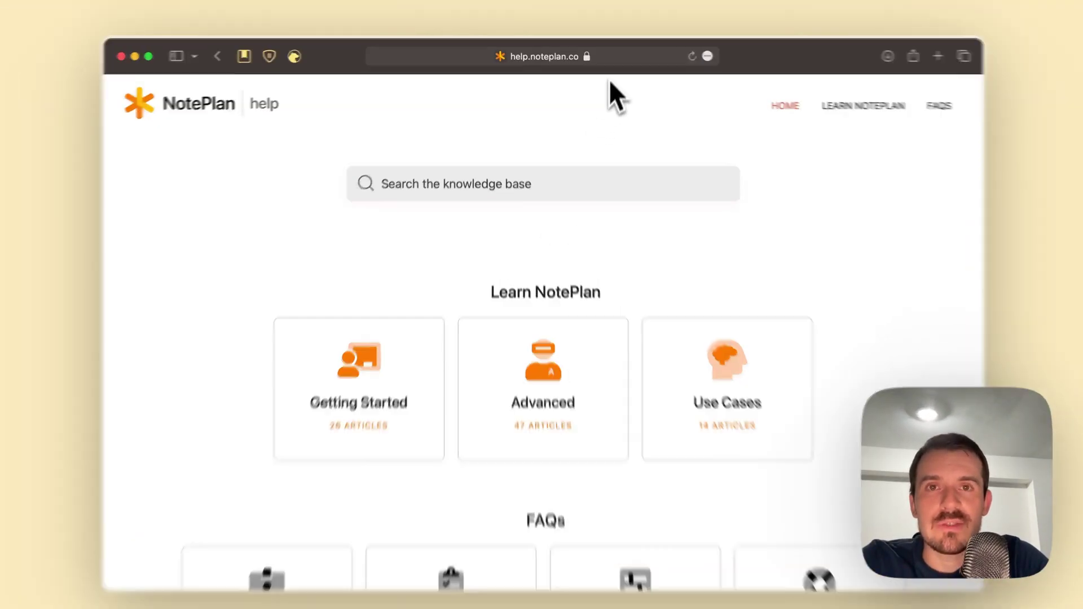
- Search the NotePlan help knowledge base for 'custom'
{"action": "left_click", "coordinate": [536, 61]}
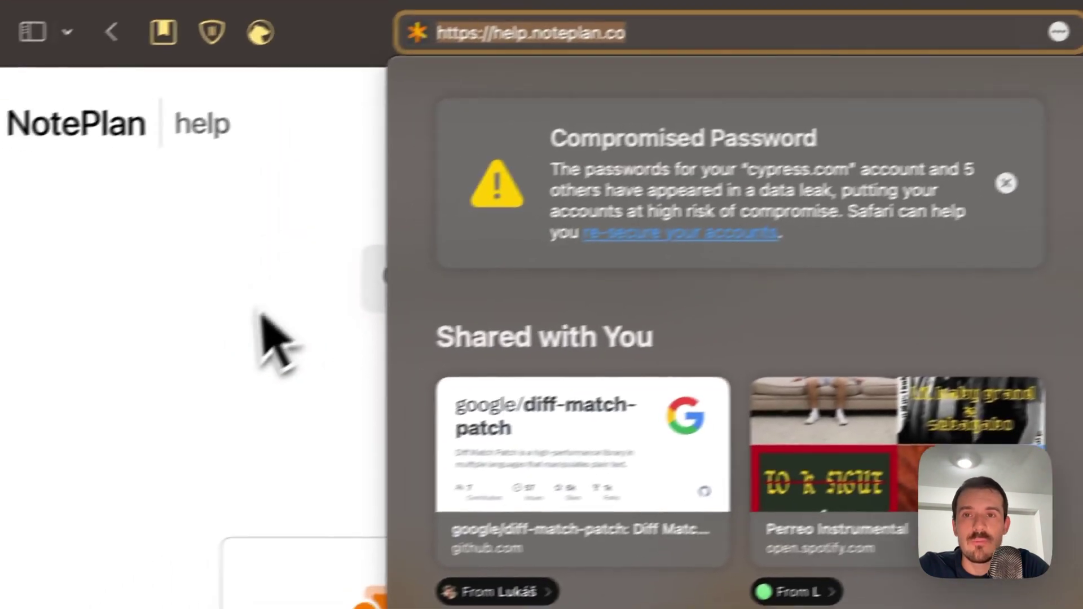
{"action": "left_click", "coordinate": [117, 383]}
{"action": "left_click", "coordinate": [357, 332]}
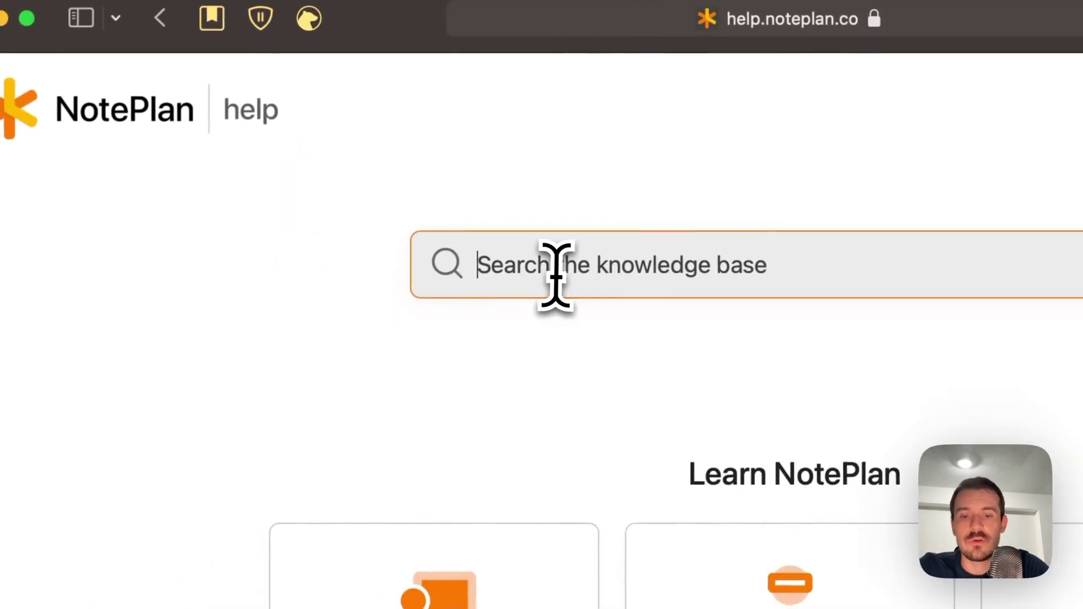
{"action": "type", "text": "custom"}
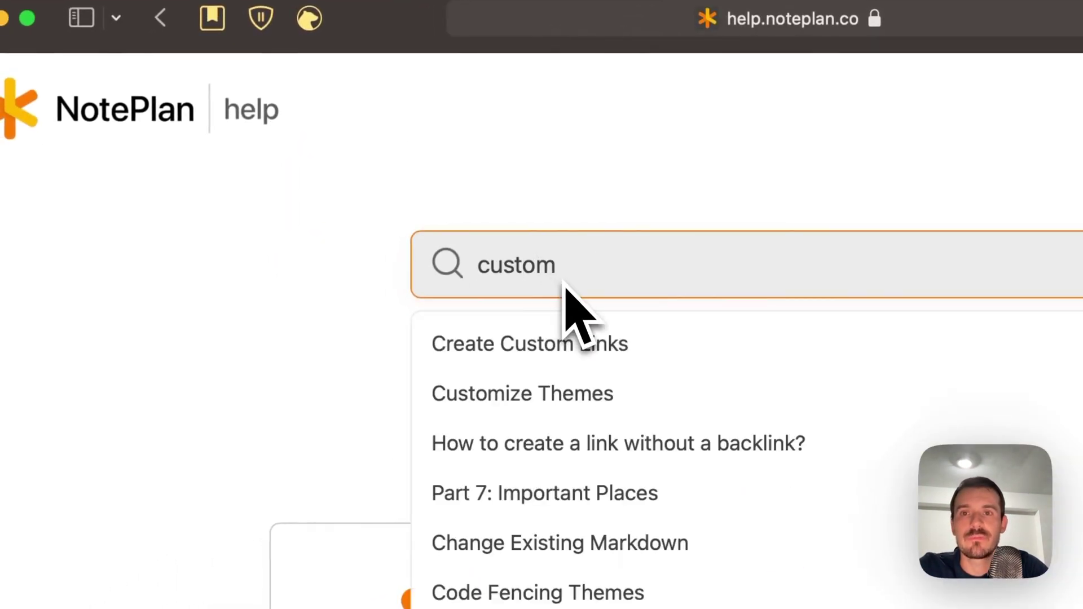
- Open the Customize Themes article and read through its JSON File and Style Attributes sections
{"action": "left_click", "coordinate": [527, 403]}
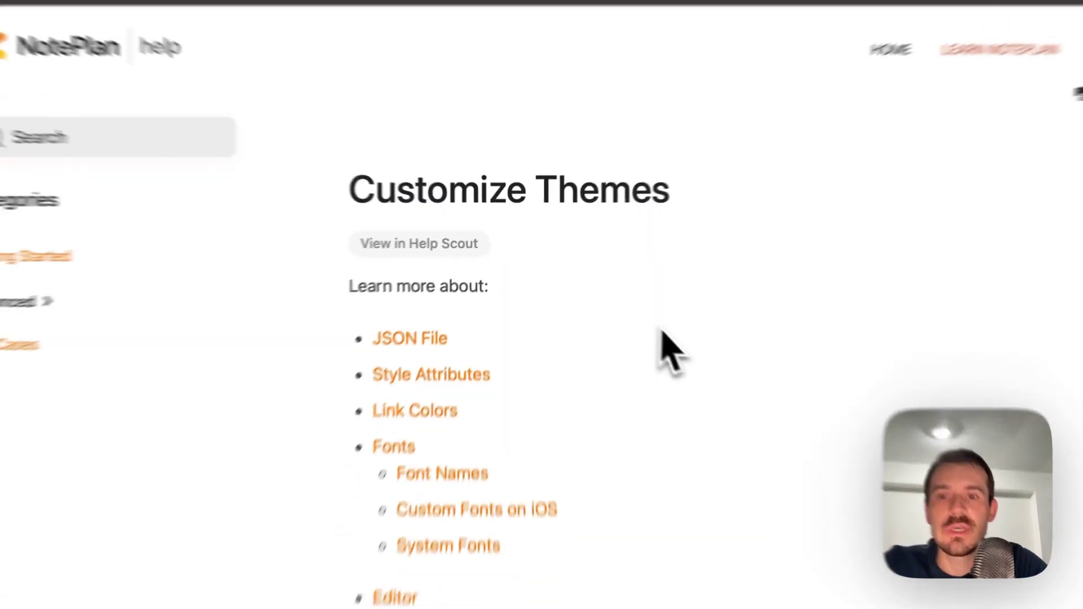
{"action": "scroll", "coordinate": [662, 332], "scroll_direction": "down", "scroll_amount": 10}
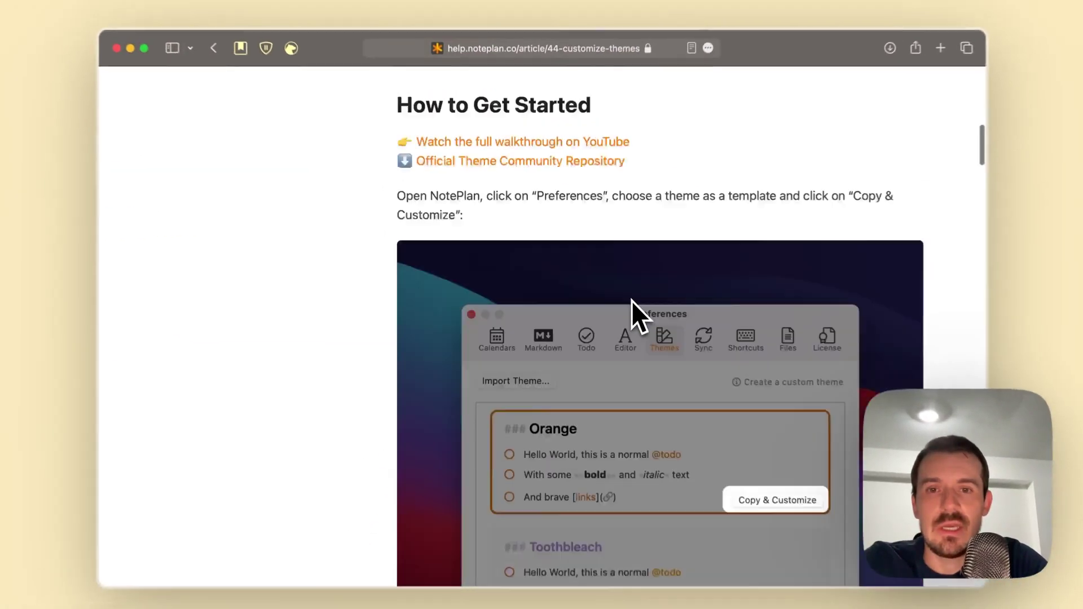
{"action": "scroll", "coordinate": [628, 298], "scroll_direction": "up", "scroll_amount": 3}
{"action": "scroll", "coordinate": [628, 298], "scroll_direction": "down", "scroll_amount": 1}
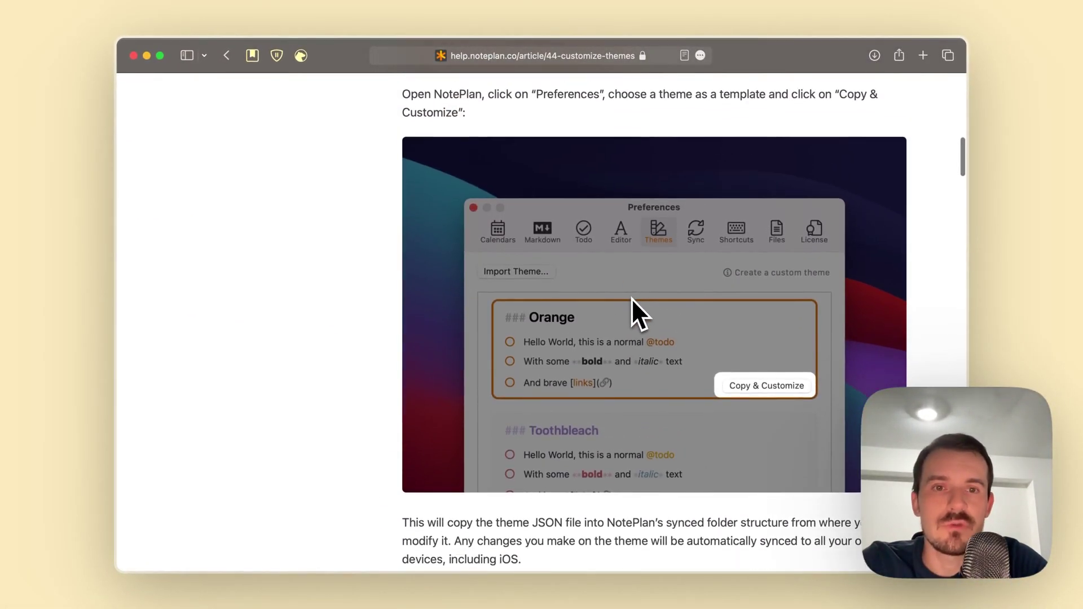
{"action": "scroll", "coordinate": [612, 344], "scroll_direction": "down", "scroll_amount": 12}
{"action": "scroll", "coordinate": [612, 347], "scroll_direction": "up", "scroll_amount": 2}
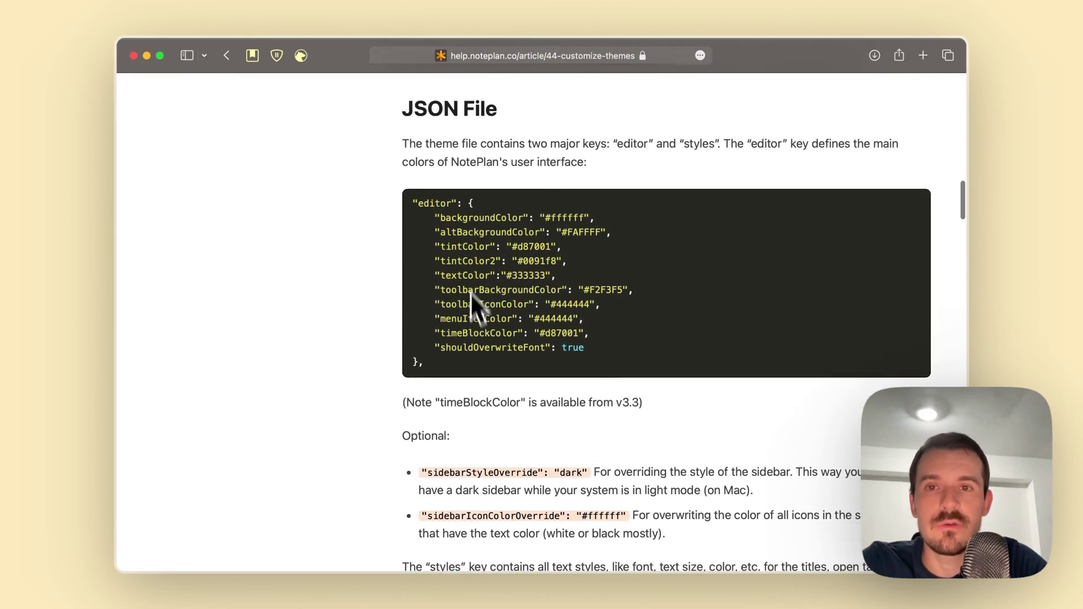
{"action": "scroll", "coordinate": [479, 339], "scroll_direction": "up", "scroll_amount": 1}
{"action": "scroll", "coordinate": [480, 340], "scroll_direction": "down", "scroll_amount": 2}
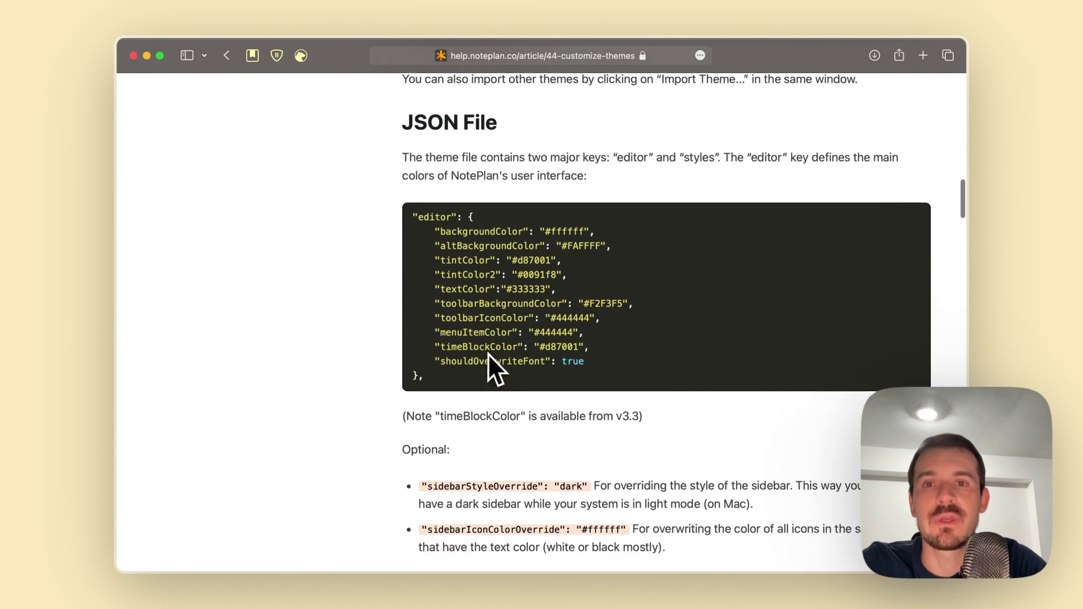
{"action": "scroll", "coordinate": [530, 271], "scroll_direction": "down", "scroll_amount": 1}
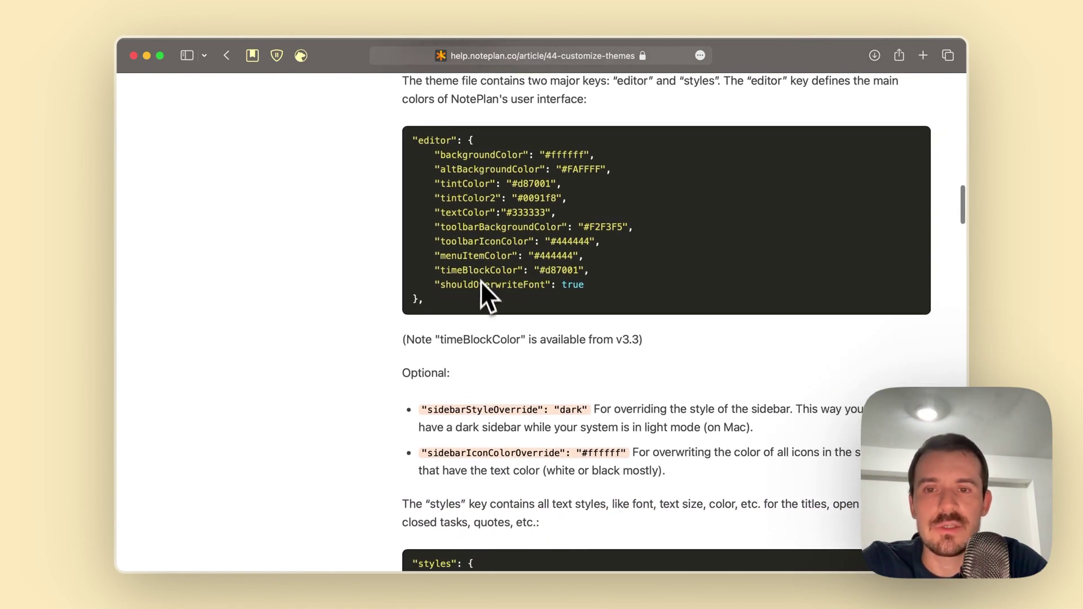
{"action": "scroll", "coordinate": [482, 289], "scroll_direction": "down", "scroll_amount": 15}
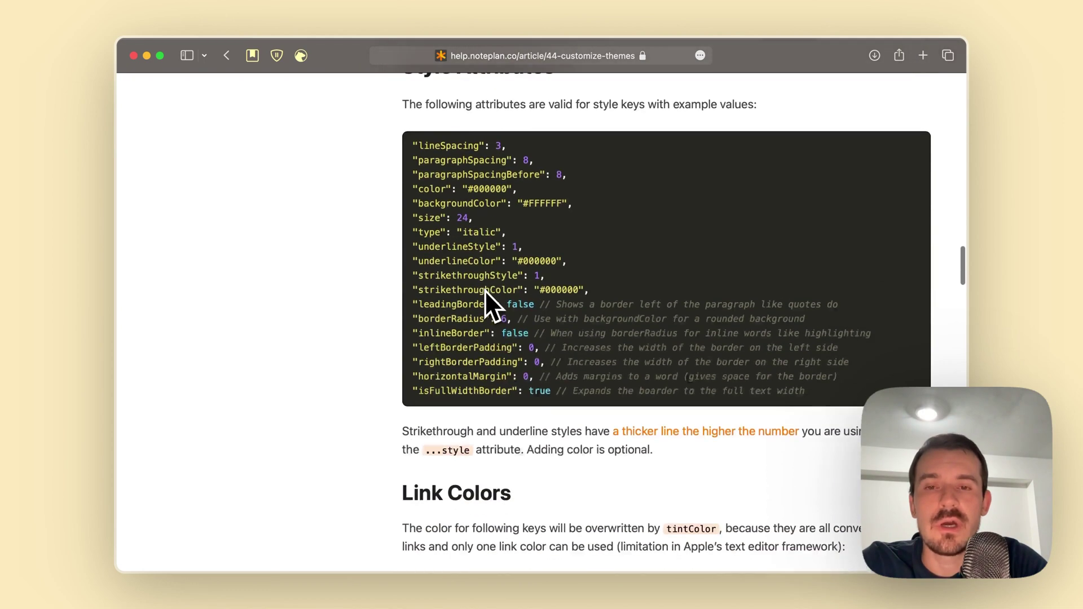
{"action": "scroll", "coordinate": [485, 290], "scroll_direction": "down", "scroll_amount": 2}
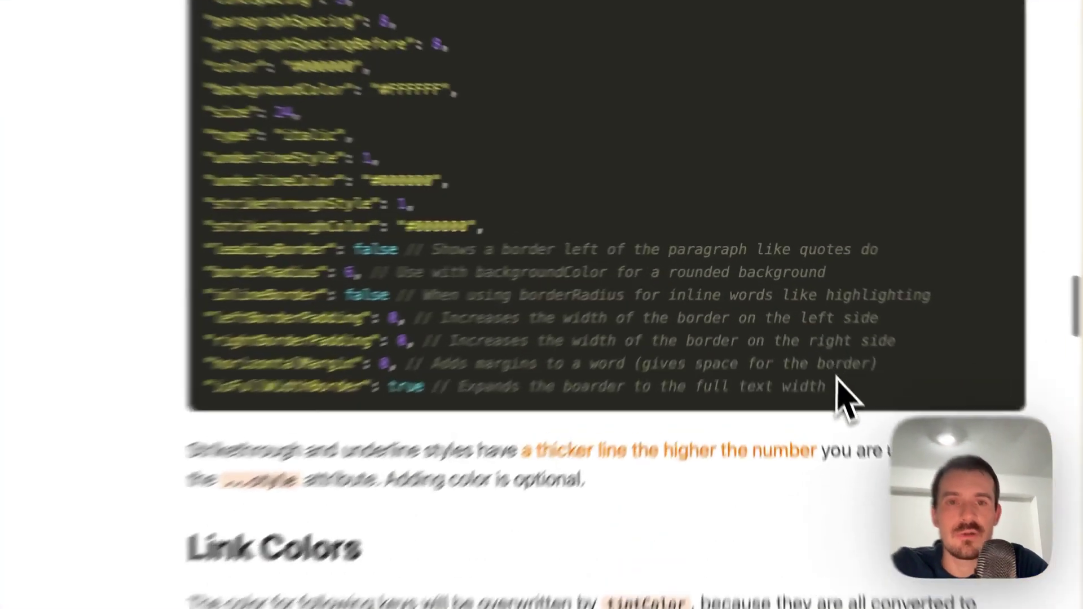
- Highlight the border attributes leadingBorder, borderRadius and inlineBorder, with their padding and margin notes
{"action": "left_click_drag", "start_coordinate": [804, 322], "coordinate": [412, 235]}
{"action": "left_click_drag", "start_coordinate": [315, 230], "coordinate": [327, 204]}
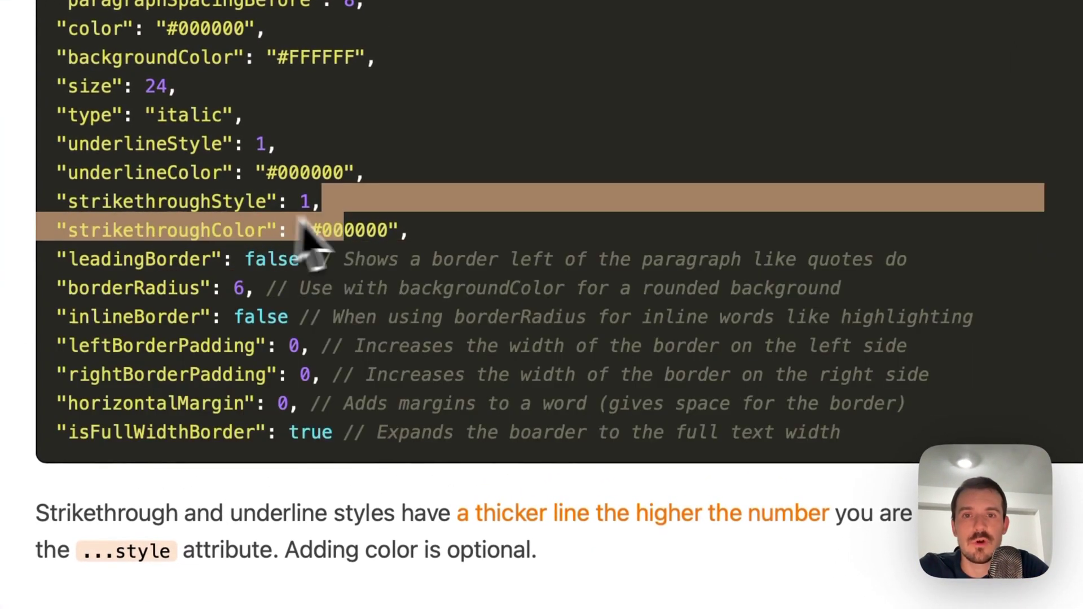
{"action": "left_click_drag", "start_coordinate": [363, 259], "coordinate": [322, 259]}
{"action": "left_click_drag", "start_coordinate": [90, 259], "coordinate": [171, 259]}
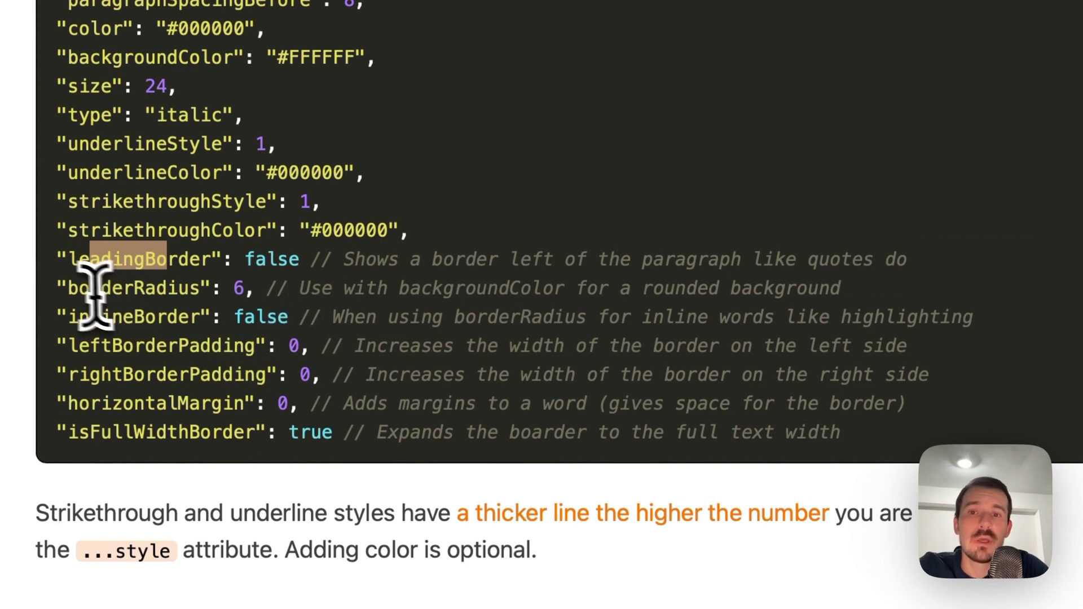
{"action": "left_click_drag", "start_coordinate": [68, 287], "coordinate": [168, 289]}
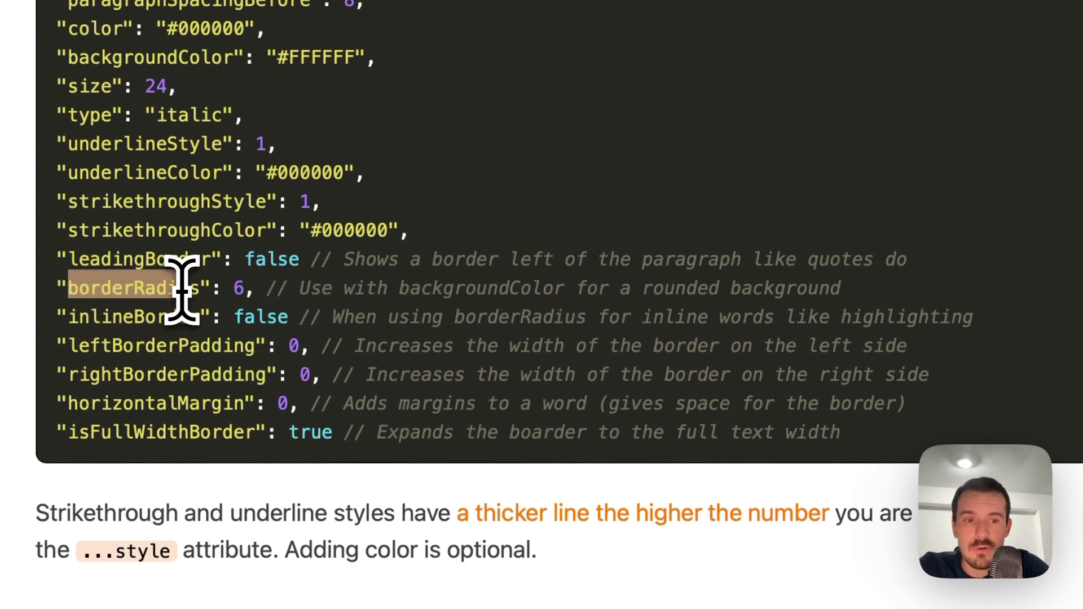
{"action": "left_click_drag", "start_coordinate": [90, 317], "coordinate": [145, 317]}
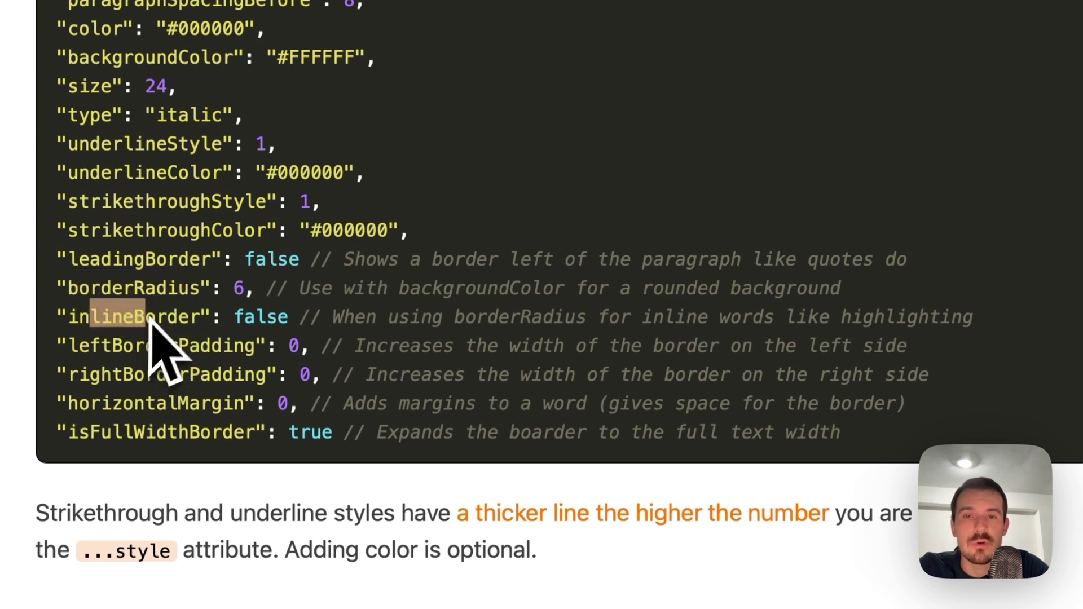
{"action": "left_click_drag", "start_coordinate": [321, 289], "coordinate": [793, 428]}
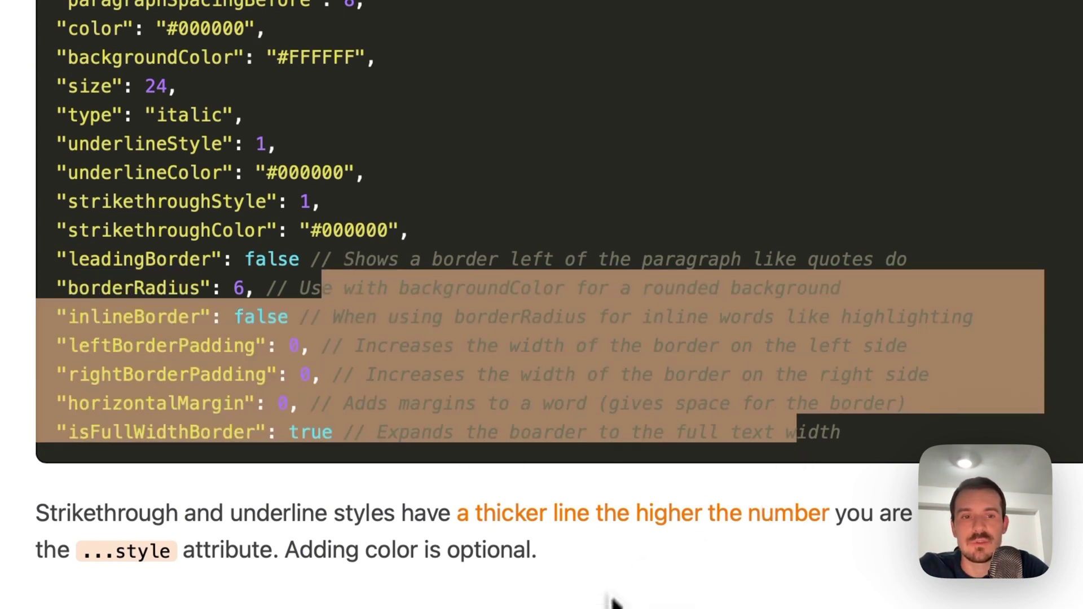
{"action": "left_click", "coordinate": [552, 544]}
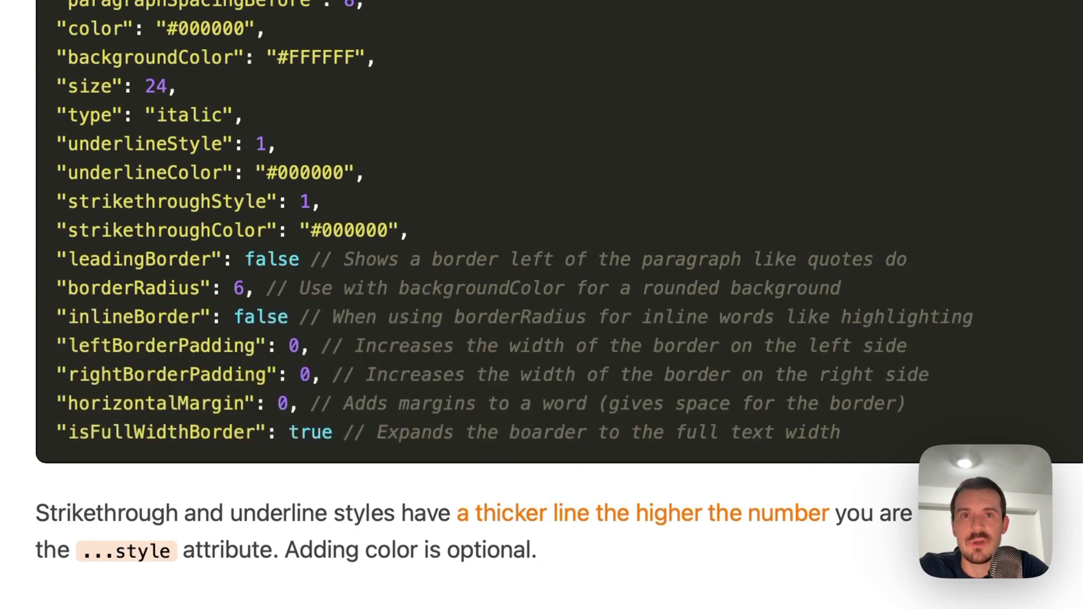
- Scroll down the Customize Themes article to the Changelog section
{"action": "scroll", "coordinate": [552, 544], "scroll_direction": "down", "scroll_amount": 10}
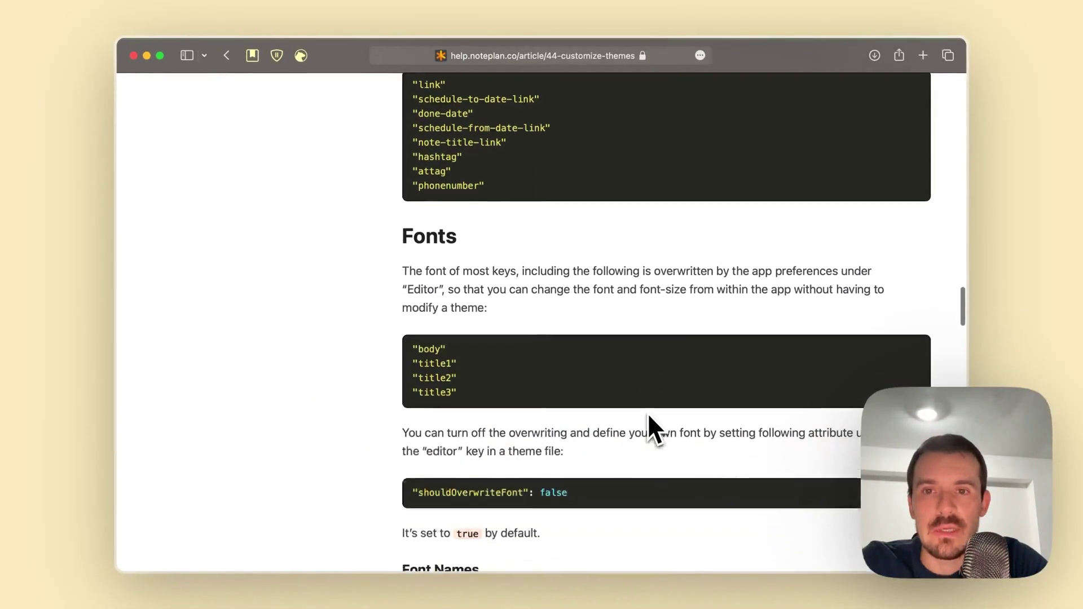
{"action": "scroll", "coordinate": [648, 416], "scroll_direction": "down", "scroll_amount": 20}
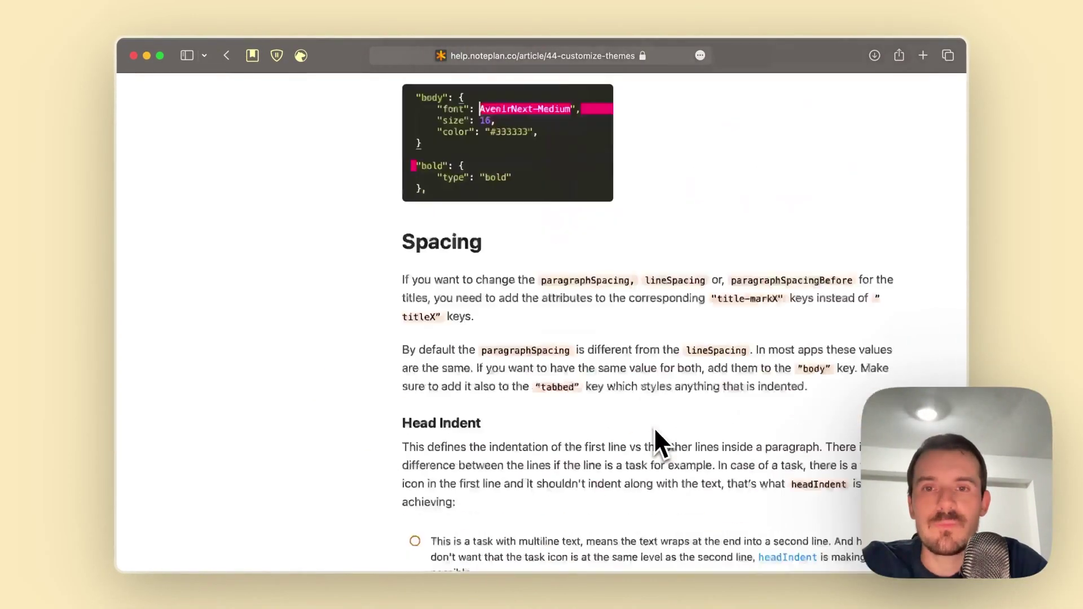
{"action": "scroll", "coordinate": [655, 427], "scroll_direction": "up", "scroll_amount": 3}
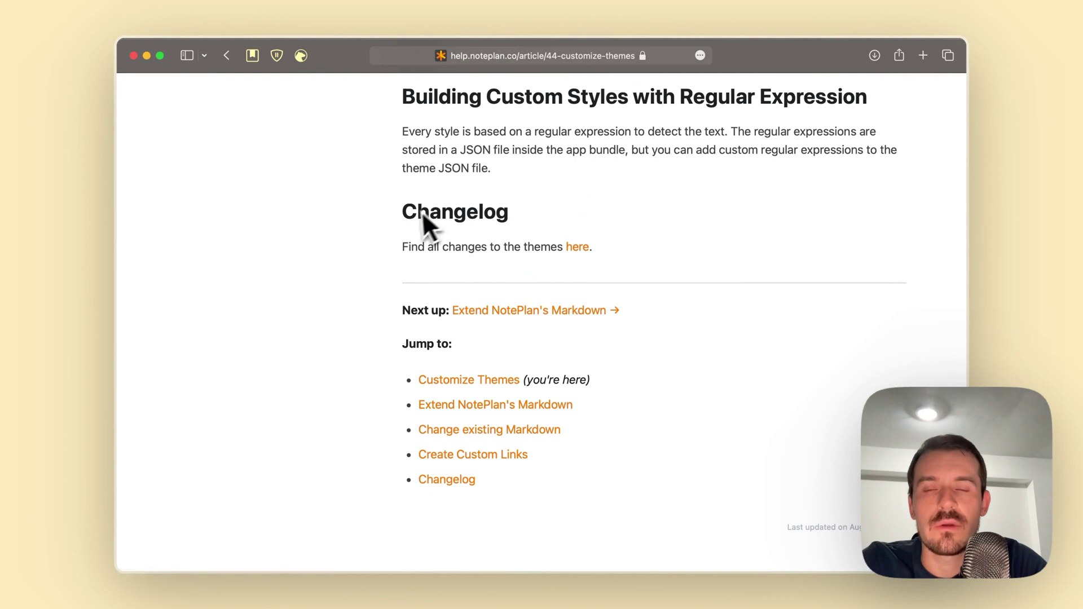
- Open the Theme Changelog article from the 'here' link and browse the v3.9.4 entries
{"action": "left_click", "coordinate": [577, 247]}
{"action": "scroll", "coordinate": [627, 322], "scroll_direction": "down", "scroll_amount": 2}
{"action": "scroll", "coordinate": [628, 333], "scroll_direction": "down", "scroll_amount": 5}
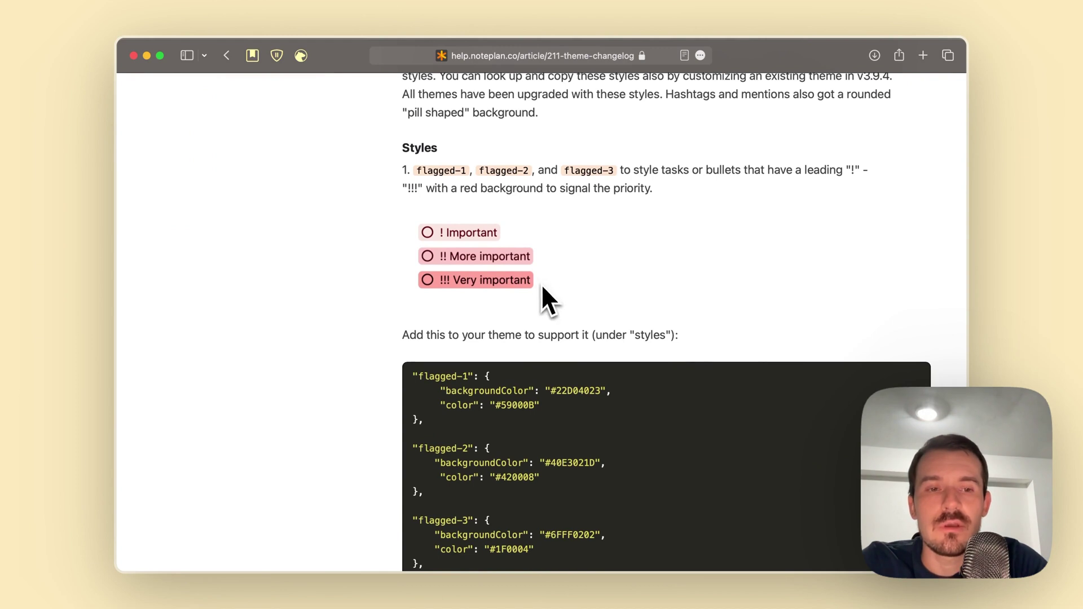
{"action": "scroll", "coordinate": [540, 284], "scroll_direction": "up", "scroll_amount": 4}
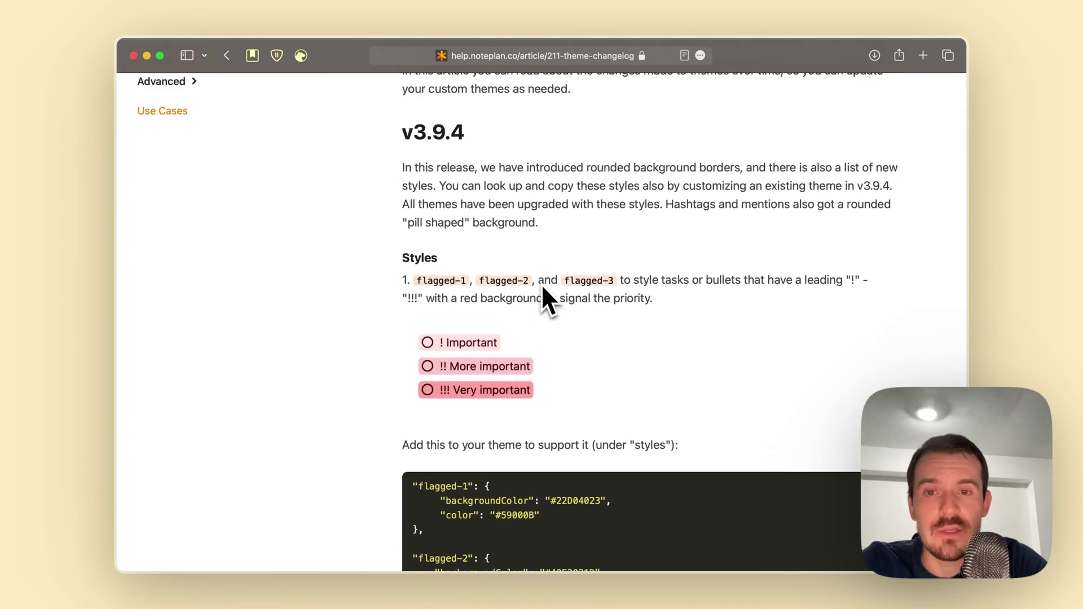
{"action": "scroll", "coordinate": [544, 305], "scroll_direction": "down", "scroll_amount": 2}
{"action": "scroll", "coordinate": [530, 367], "scroll_direction": "down", "scroll_amount": 5}
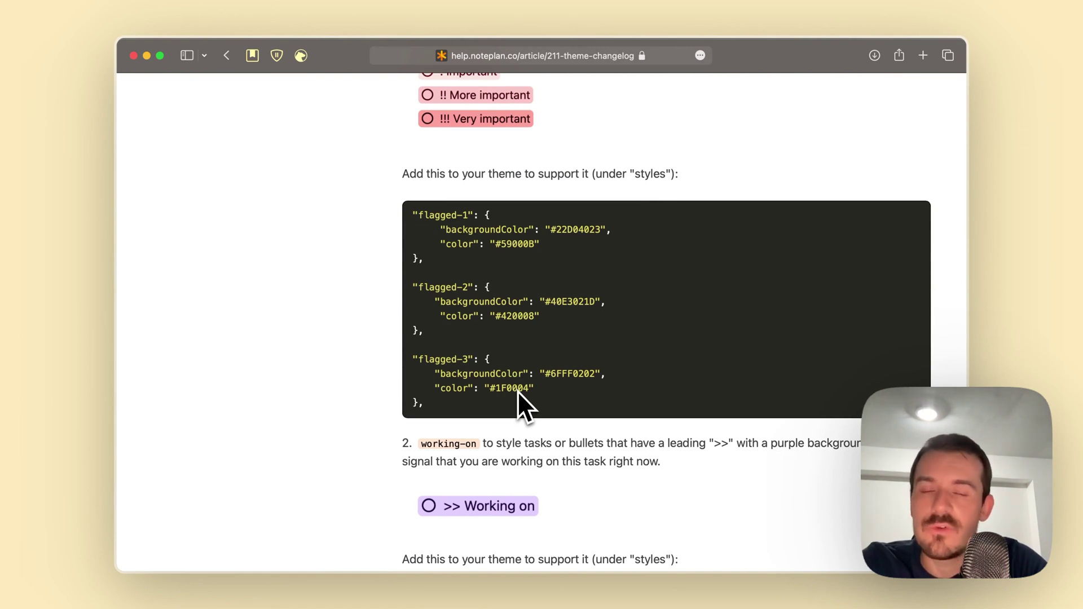
{"action": "scroll", "coordinate": [517, 391], "scroll_direction": "up", "scroll_amount": 6}
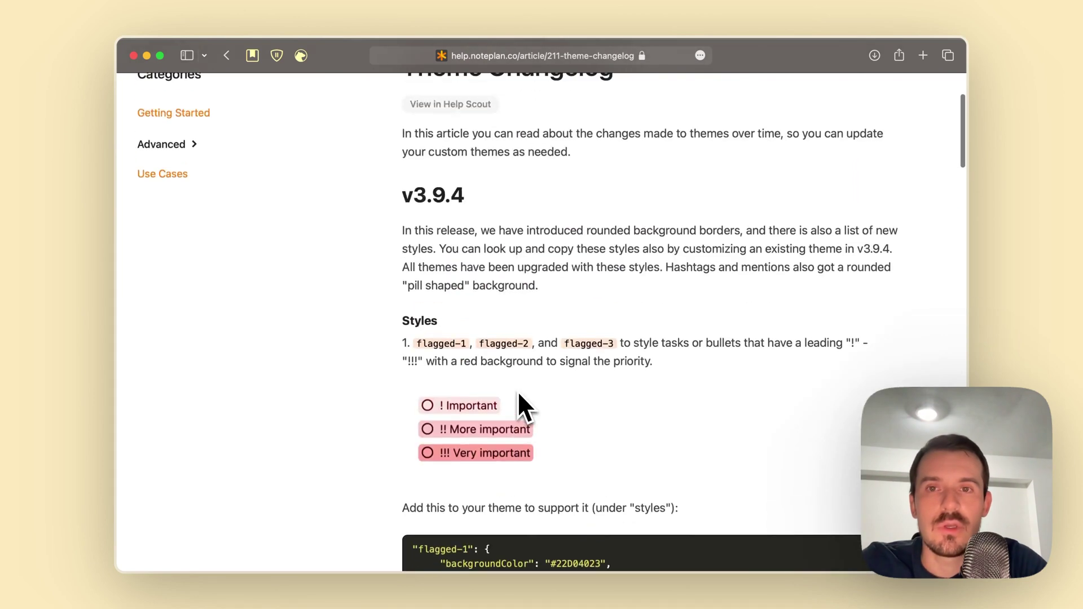
{"action": "scroll", "coordinate": [507, 380], "scroll_direction": "down", "scroll_amount": 3}
{"action": "scroll", "coordinate": [508, 382], "scroll_direction": "down", "scroll_amount": 5}
{"action": "scroll", "coordinate": [495, 339], "scroll_direction": "up", "scroll_amount": 1}
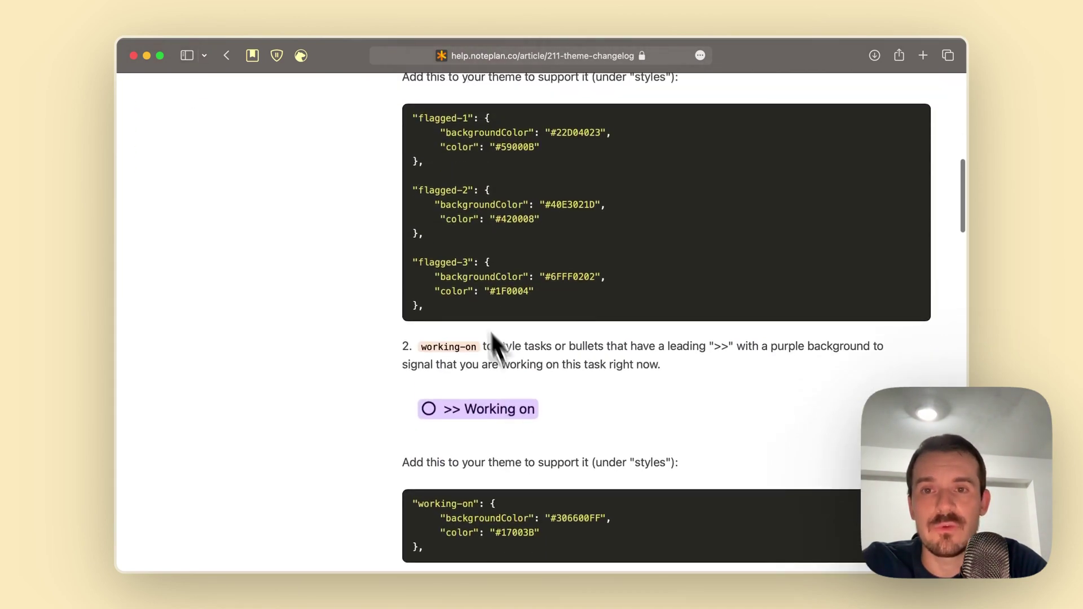
- Select the flagged-1 through flagged-3 style code, then scroll on through the examples
{"action": "left_click_drag", "start_coordinate": [424, 307], "coordinate": [396, 157]}
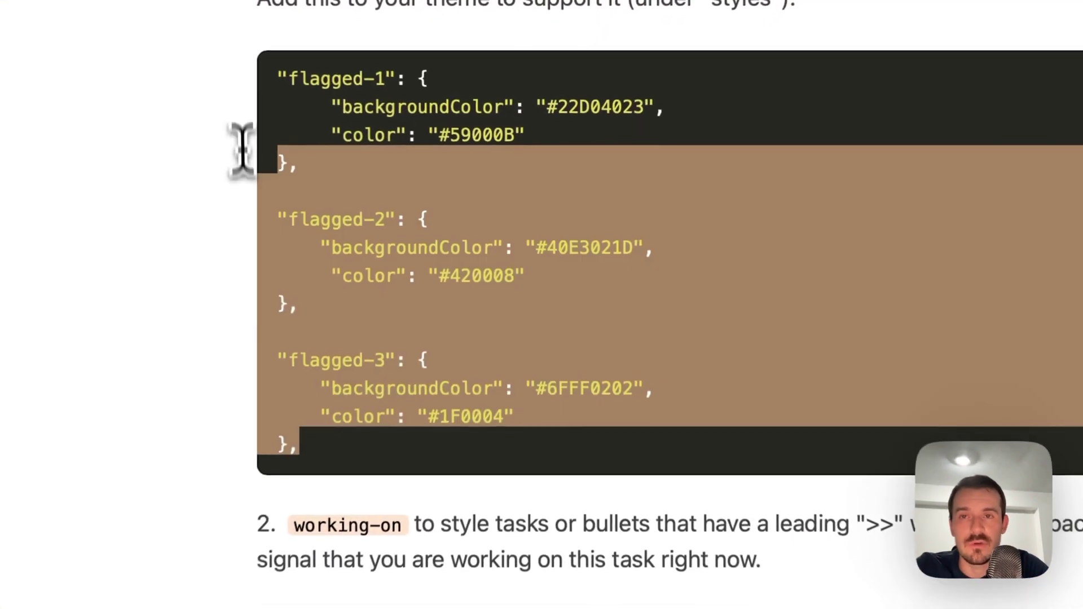
{"action": "left_click_drag", "start_coordinate": [243, 150], "coordinate": [223, 73]}
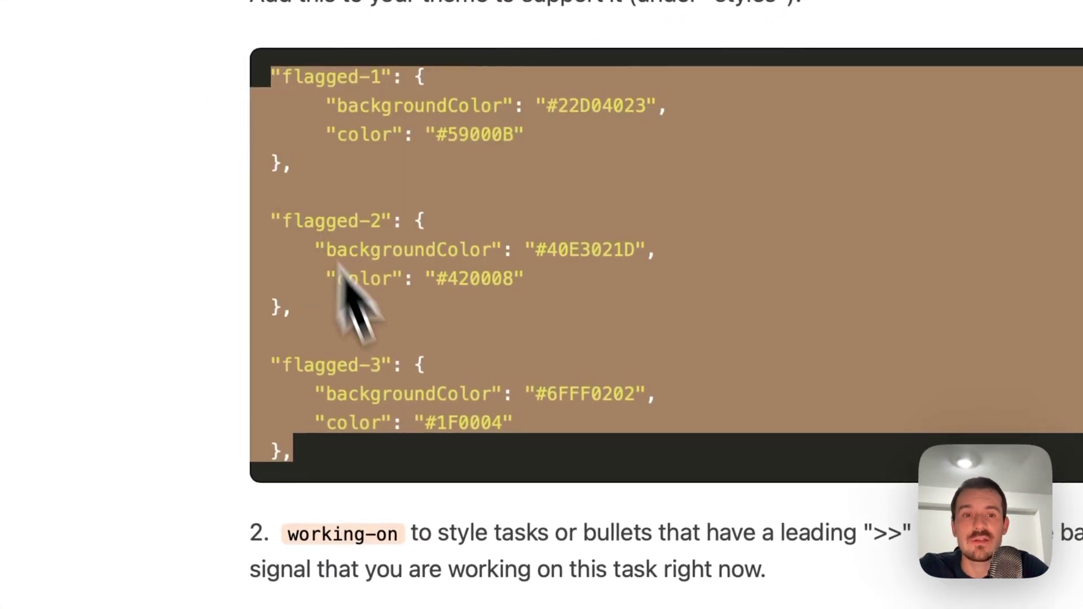
{"action": "scroll", "coordinate": [614, 589], "scroll_direction": "down", "scroll_amount": 3}
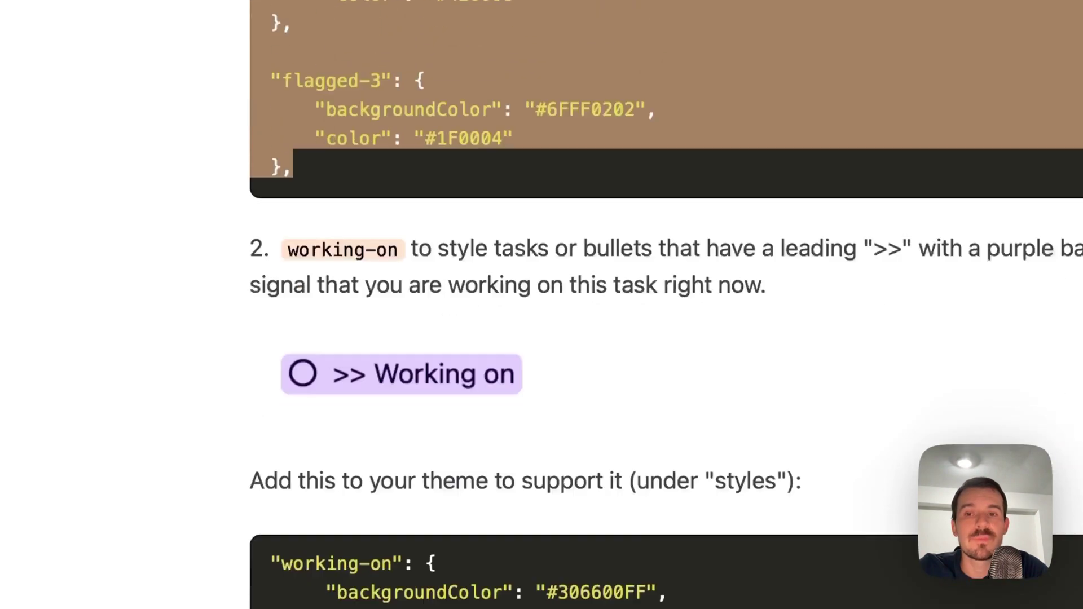
{"action": "scroll", "coordinate": [474, 353], "scroll_direction": "down", "scroll_amount": 10}
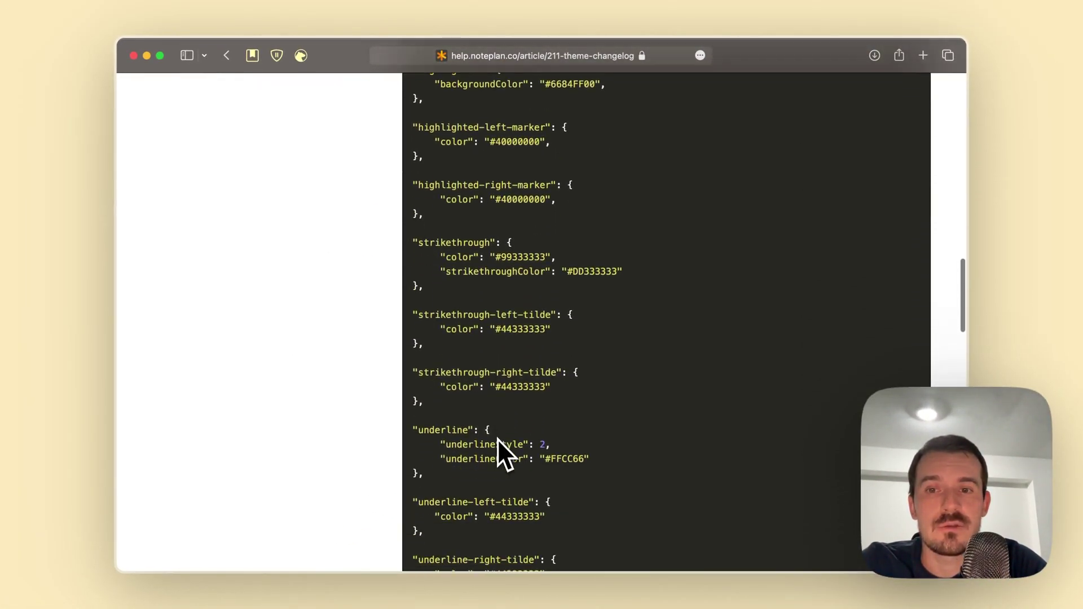
{"action": "scroll", "coordinate": [483, 387], "scroll_direction": "down", "scroll_amount": 5}
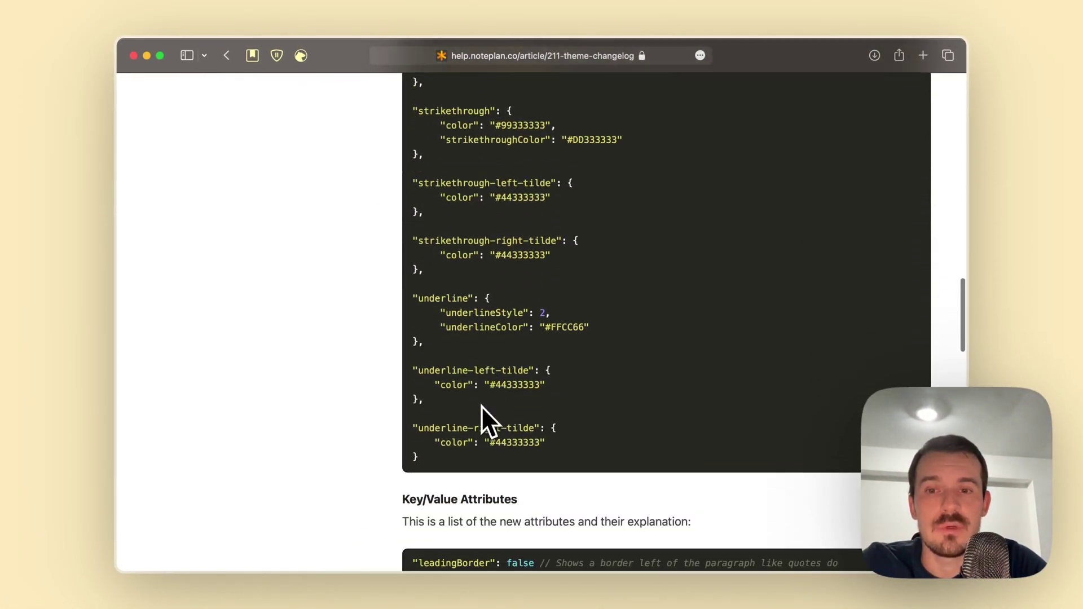
{"action": "scroll", "coordinate": [488, 428], "scroll_direction": "down", "scroll_amount": 5}
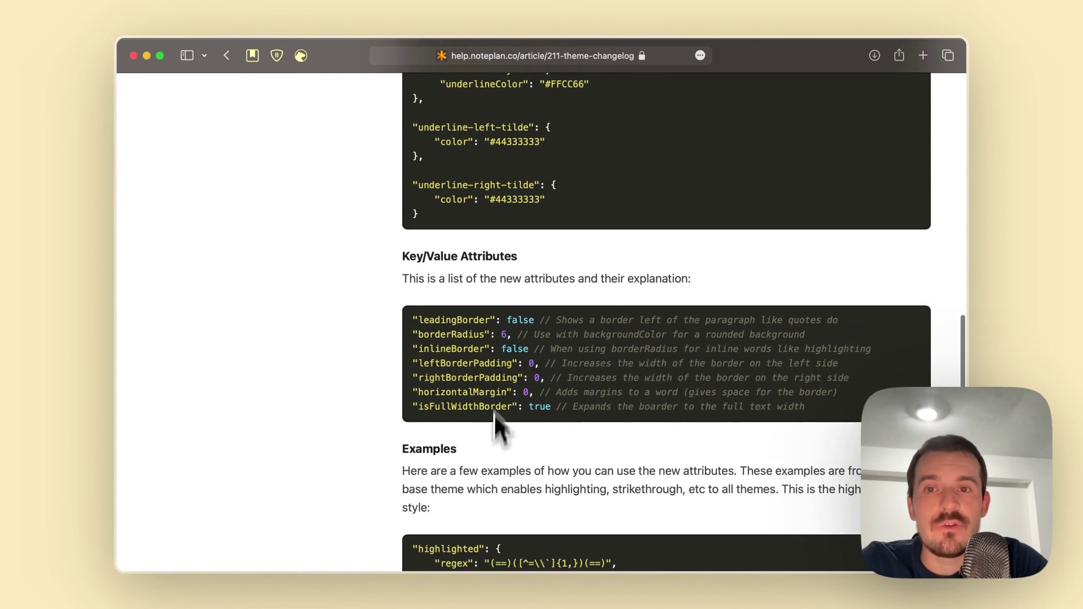
{"action": "scroll", "coordinate": [524, 369], "scroll_direction": "down", "scroll_amount": 3}
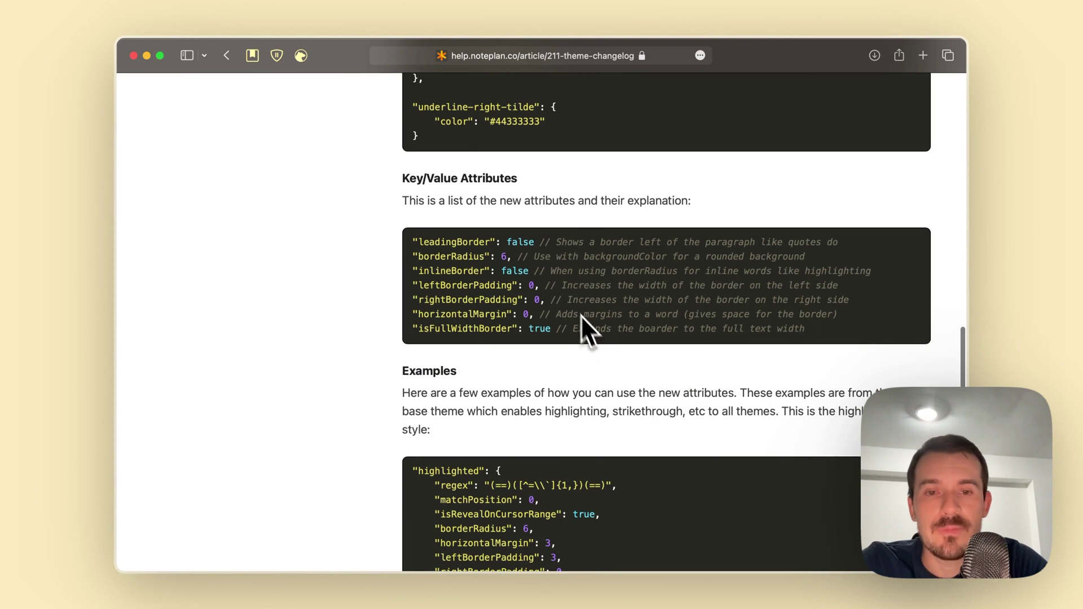
{"action": "scroll", "coordinate": [520, 329], "scroll_direction": "down", "scroll_amount": 6}
{"action": "scroll", "coordinate": [494, 339], "scroll_direction": "down", "scroll_amount": 2}
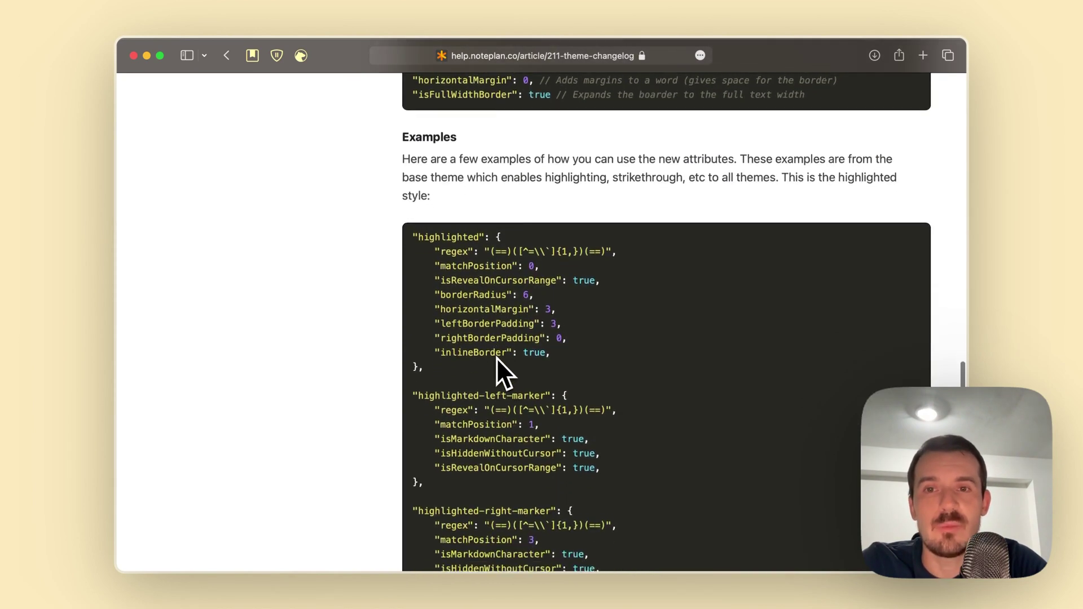
{"action": "scroll", "coordinate": [496, 368], "scroll_direction": "down", "scroll_amount": 2}
{"action": "scroll", "coordinate": [496, 357], "scroll_direction": "down", "scroll_amount": 3}
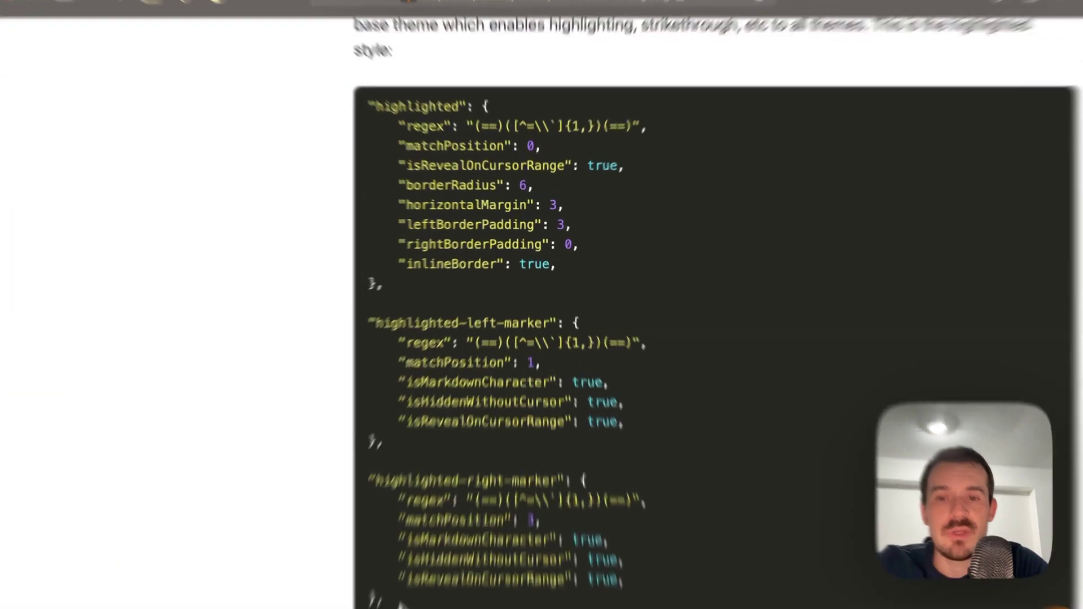
{"action": "left_click_drag", "start_coordinate": [435, 504], "coordinate": [385, 152]}
{"action": "left_click", "coordinate": [386, 126]}
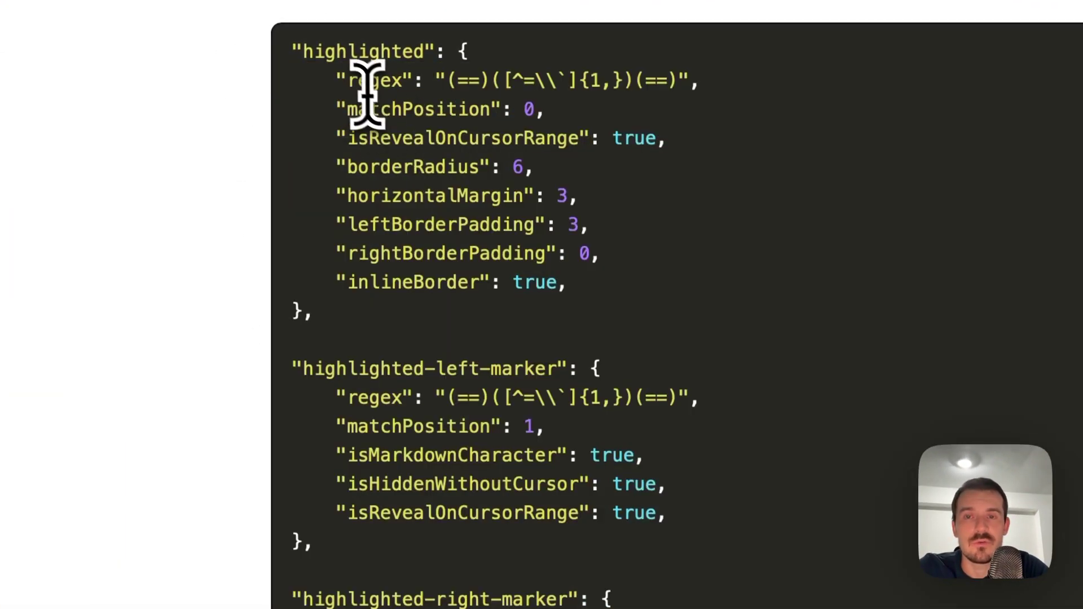
{"action": "left_click_drag", "start_coordinate": [353, 83], "coordinate": [408, 84]}
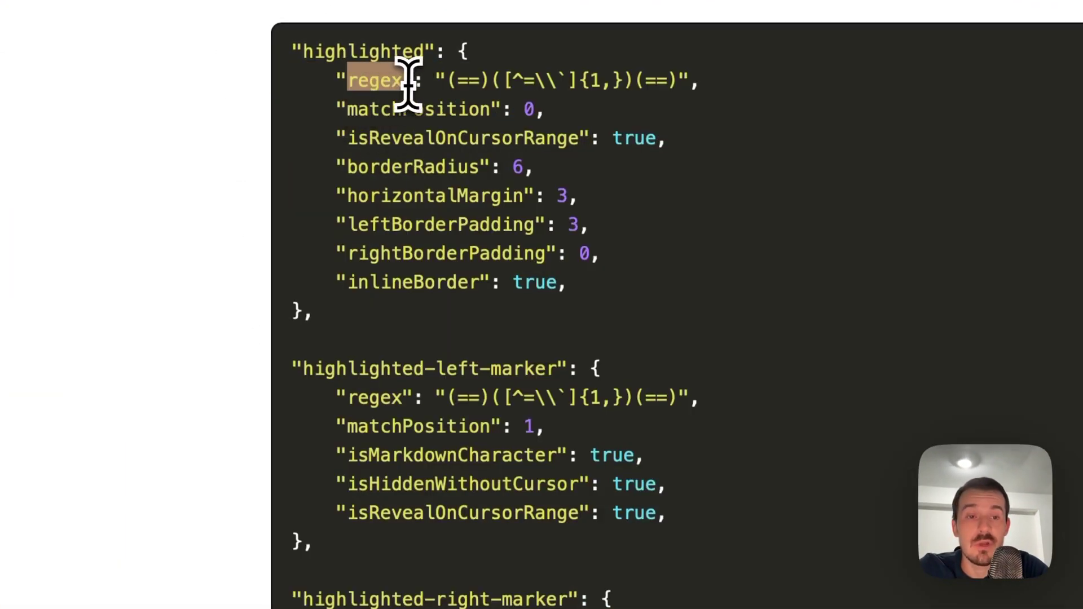
{"action": "left_click", "coordinate": [444, 83]}
{"action": "left_click_drag", "start_coordinate": [337, 81], "coordinate": [708, 79]}
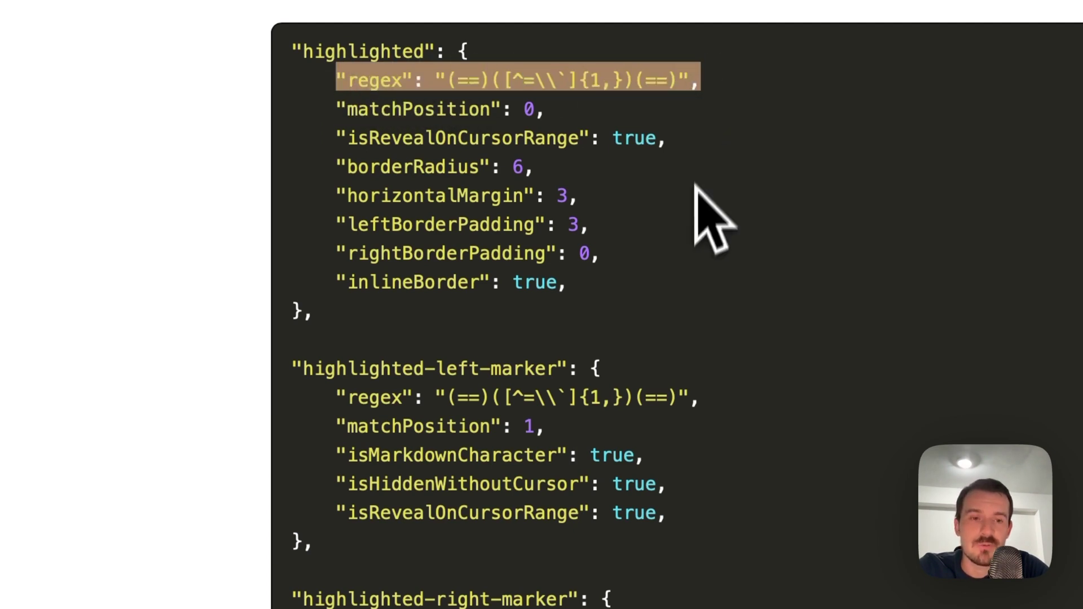
{"action": "left_click", "coordinate": [673, 181]}
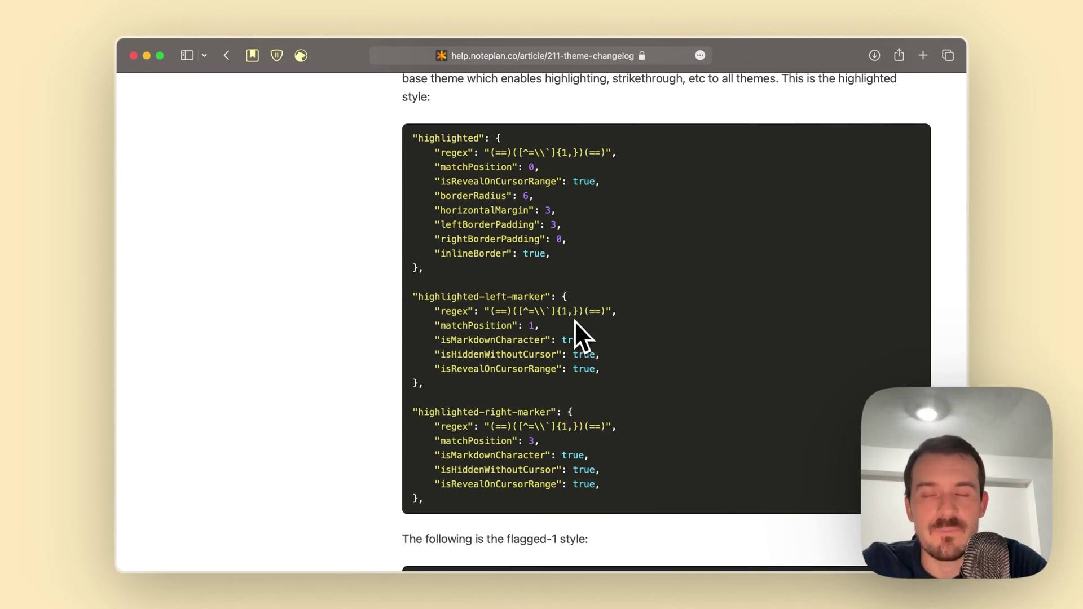
- Select and deselect the flagged-1 style code block in the Theme Changelog
{"action": "scroll", "coordinate": [575, 321], "scroll_direction": "down", "scroll_amount": 10}
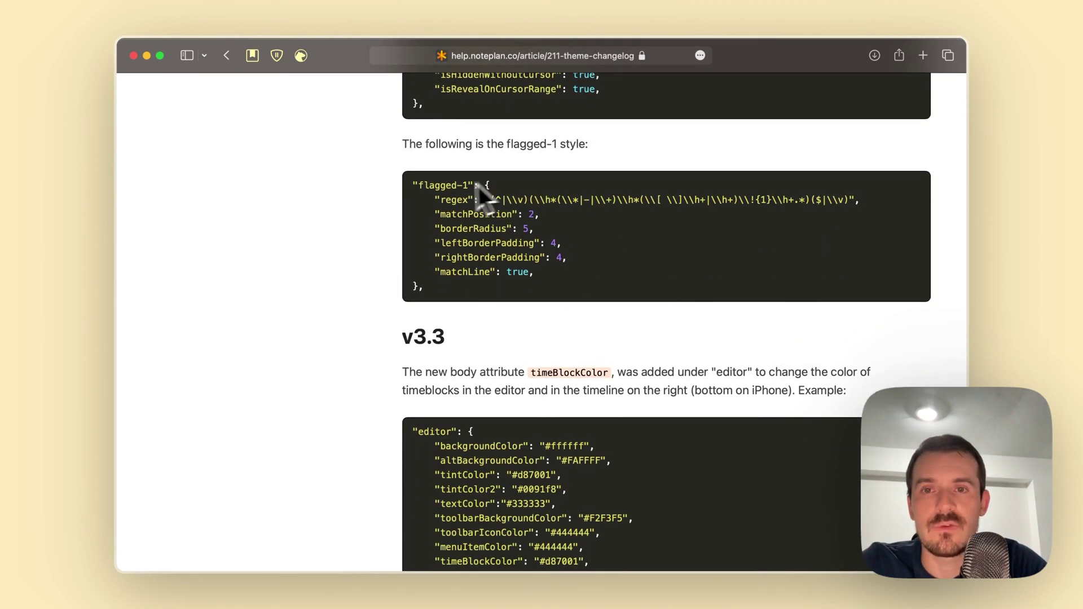
{"action": "left_click_drag", "start_coordinate": [420, 191], "coordinate": [489, 285]}
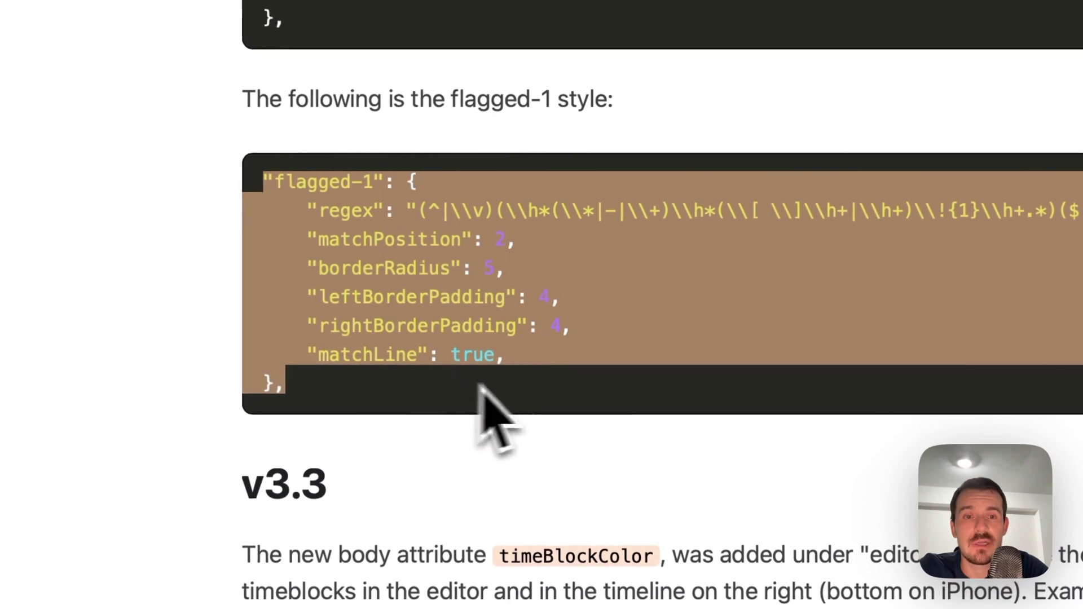
{"action": "left_click", "coordinate": [544, 291]}
{"action": "scroll", "coordinate": [528, 401], "scroll_direction": "up", "scroll_amount": 15}
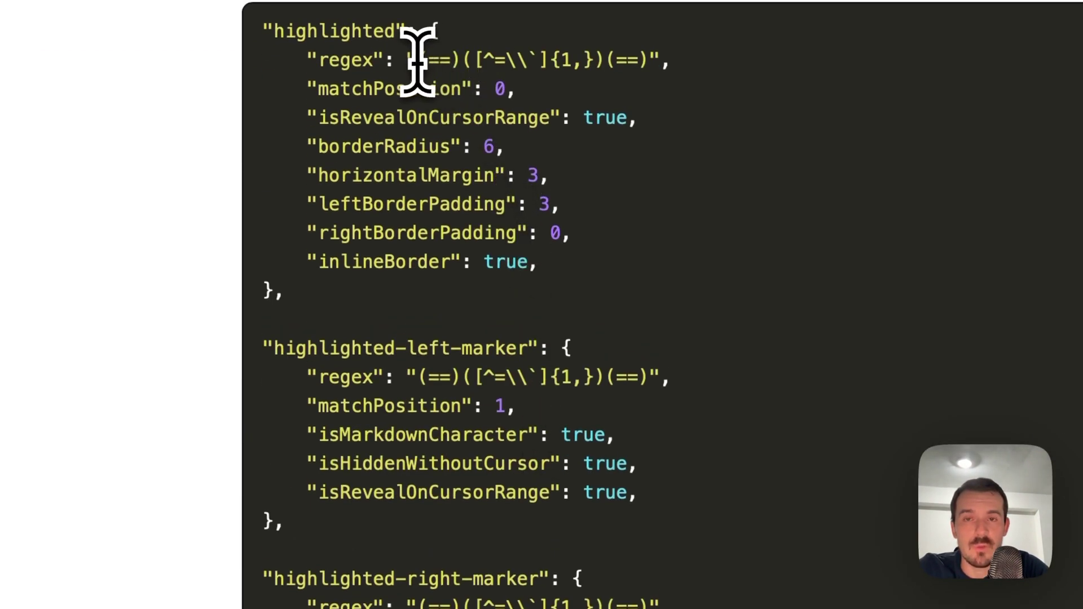
{"action": "left_click_drag", "start_coordinate": [417, 61], "coordinate": [657, 60]}
{"action": "scroll", "coordinate": [677, 254], "scroll_direction": "down", "scroll_amount": 15}
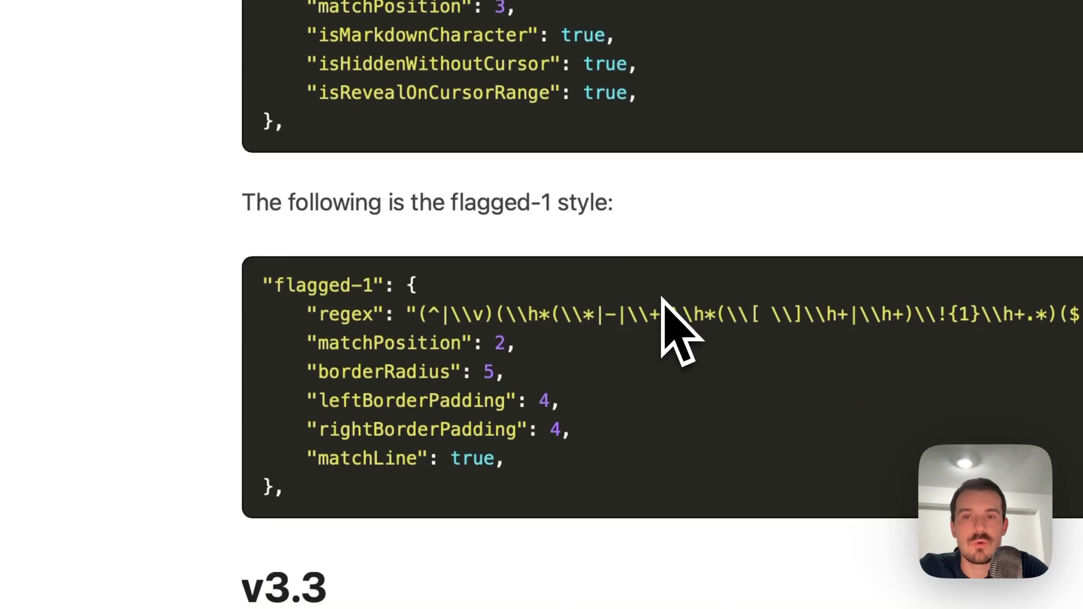
{"action": "left_click_drag", "start_coordinate": [308, 458], "coordinate": [253, 261]}
{"action": "left_click", "coordinate": [431, 309]}
- Scroll down to the v3.3 timeBlockColor entry, then back up the changelog
{"action": "scroll", "coordinate": [643, 480], "scroll_direction": "down", "scroll_amount": 5}
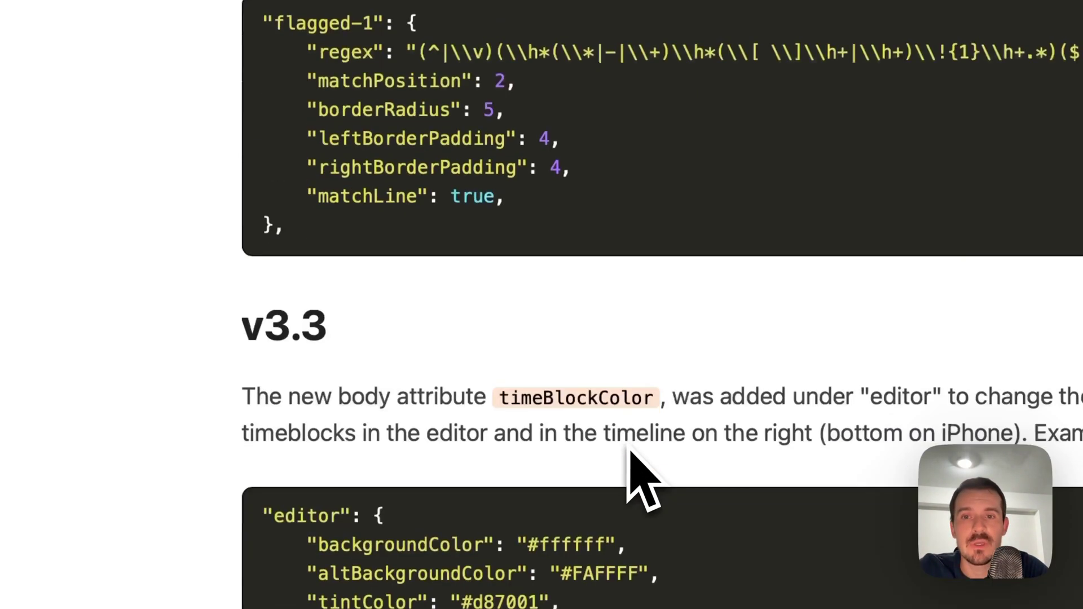
{"action": "scroll", "coordinate": [629, 451], "scroll_direction": "down", "scroll_amount": 3}
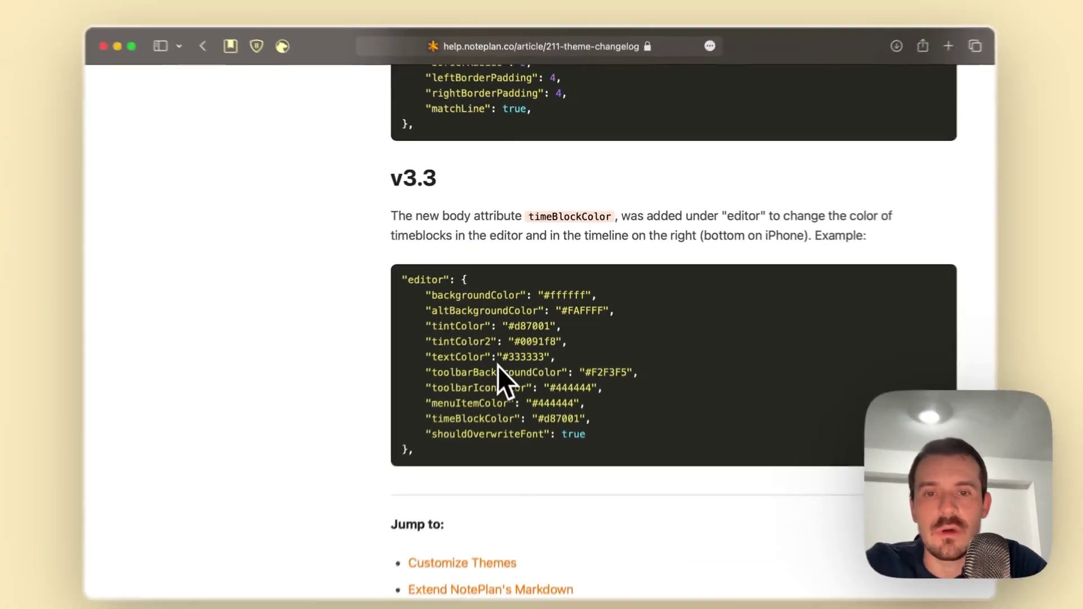
{"action": "scroll", "coordinate": [505, 357], "scroll_direction": "up", "scroll_amount": 2}
{"action": "scroll", "coordinate": [474, 295], "scroll_direction": "down", "scroll_amount": 2}
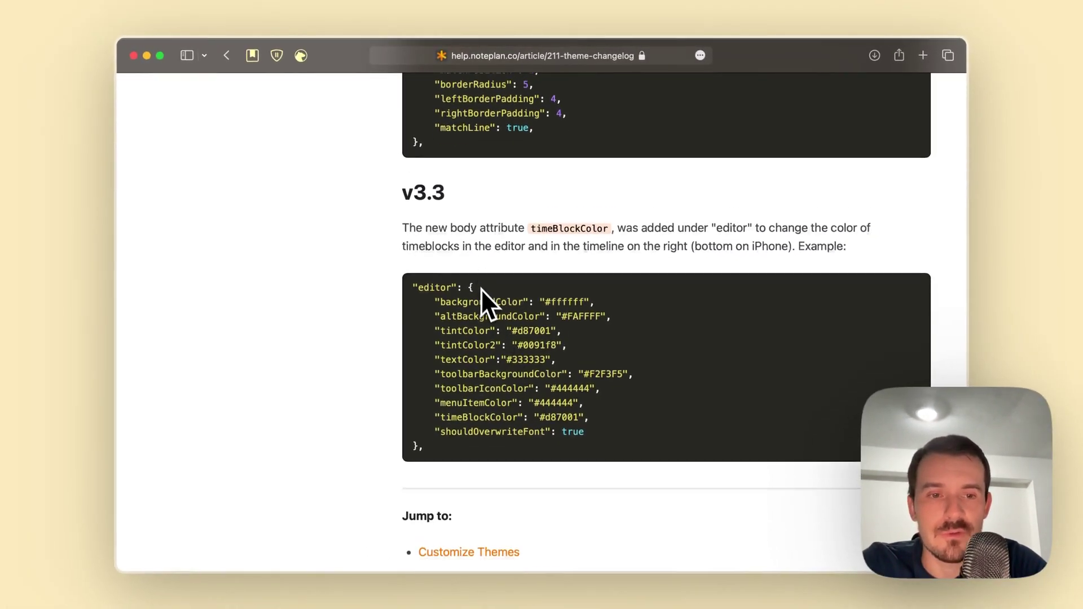
{"action": "scroll", "coordinate": [482, 292], "scroll_direction": "down", "scroll_amount": 2}
{"action": "scroll", "coordinate": [482, 292], "scroll_direction": "up", "scroll_amount": 15}
{"action": "scroll", "coordinate": [482, 292], "scroll_direction": "down", "scroll_amount": 4}
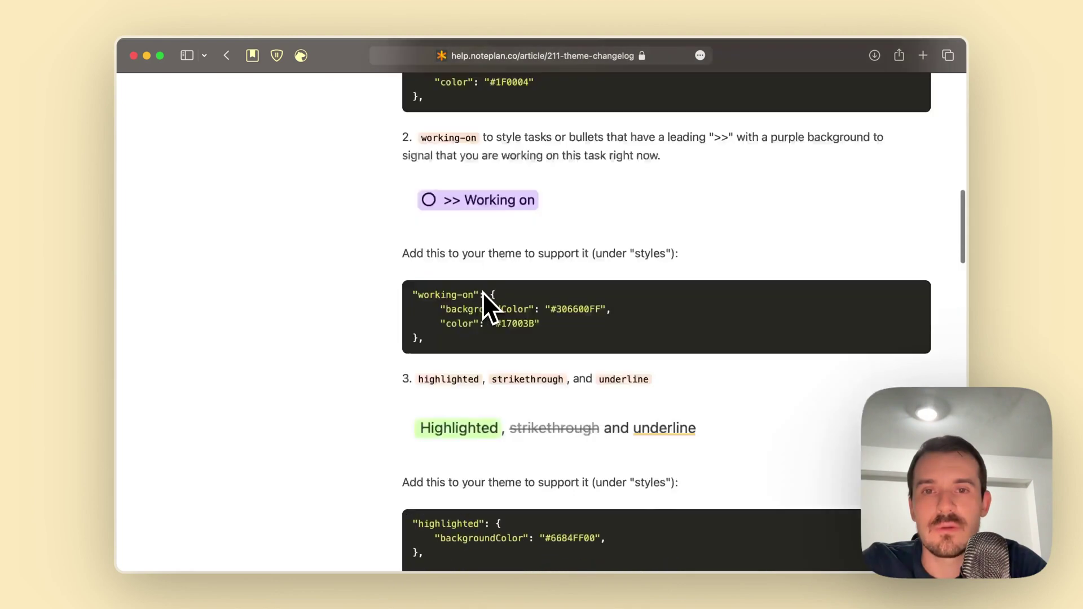
{"action": "scroll", "coordinate": [482, 292], "scroll_direction": "up", "scroll_amount": 10}
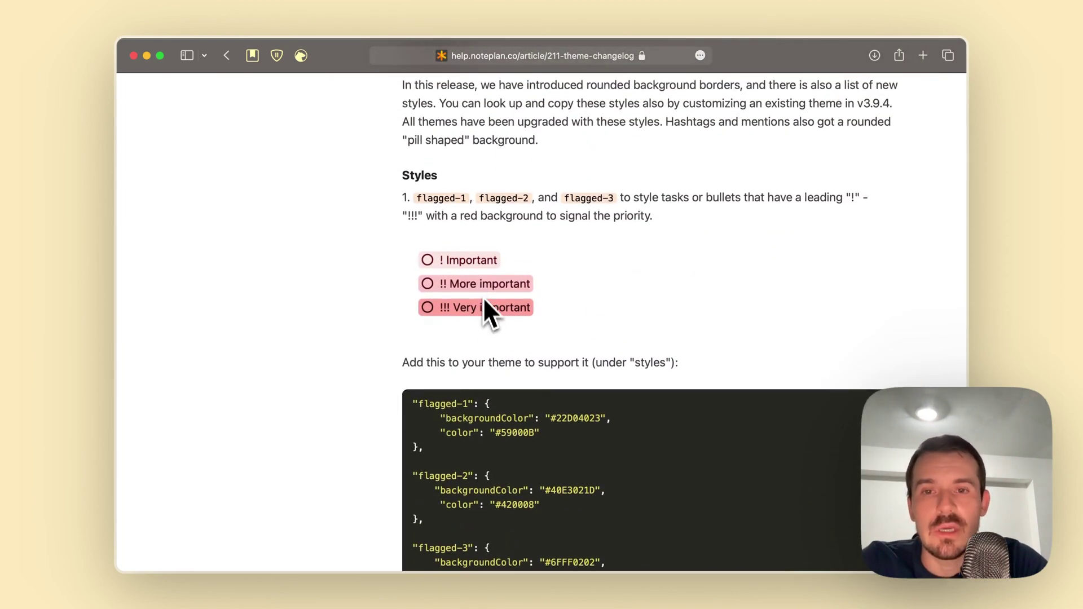
{"action": "scroll", "coordinate": [511, 358], "scroll_direction": "up", "scroll_amount": 5}
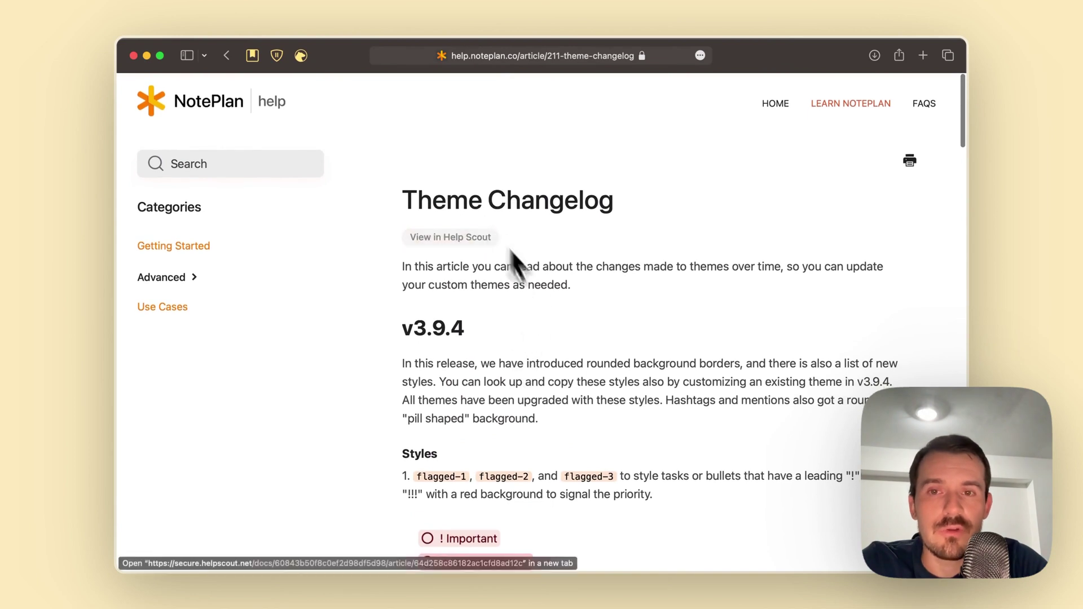